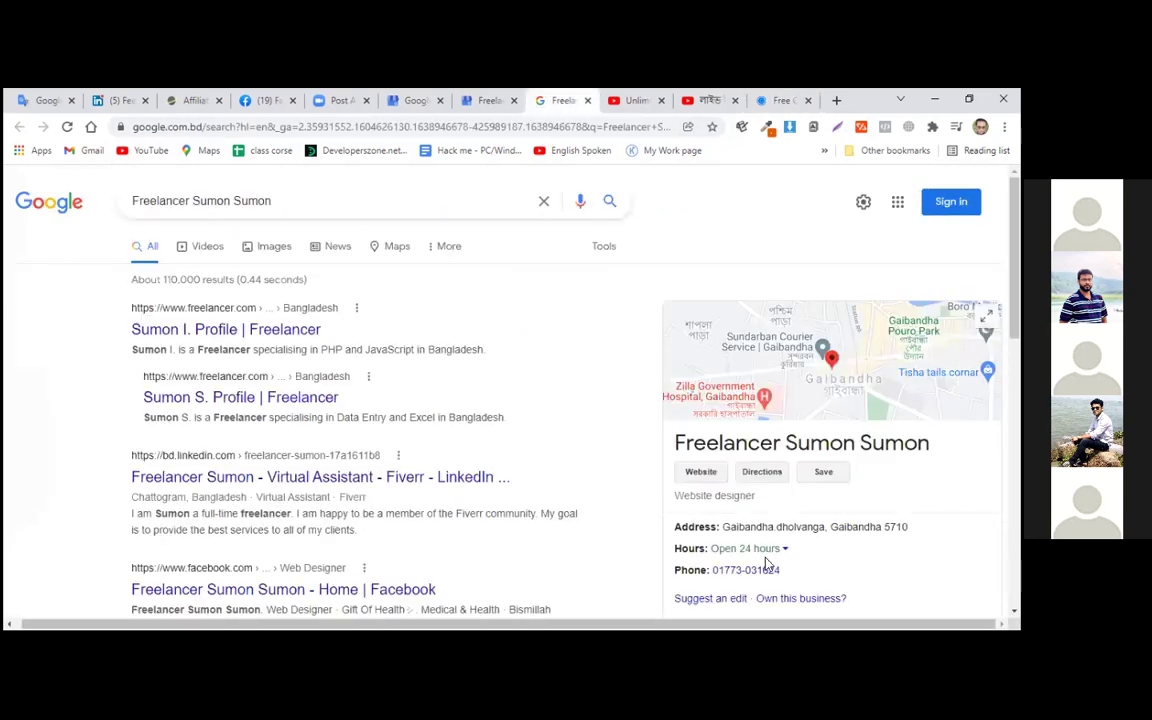
# Step: Scroll down to the business's Reviews panel, then go back to the Calendly website tab
pyautogui.scroll(-5, 852, 513)
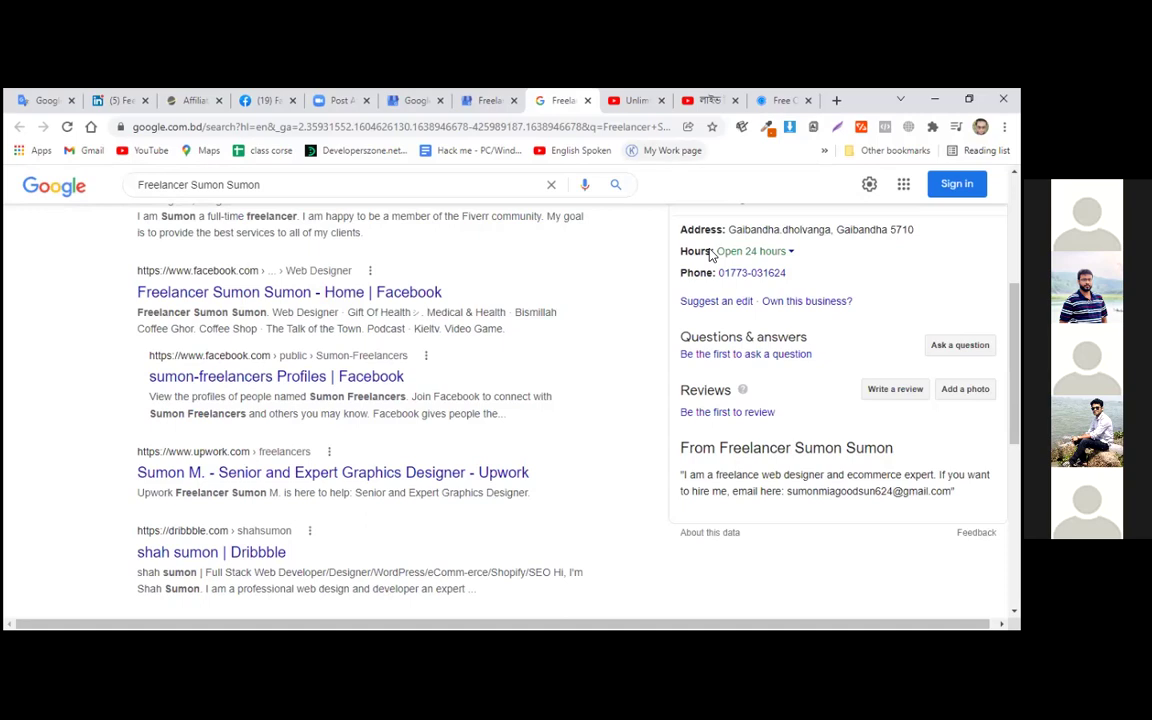
pyautogui.click(776, 101)
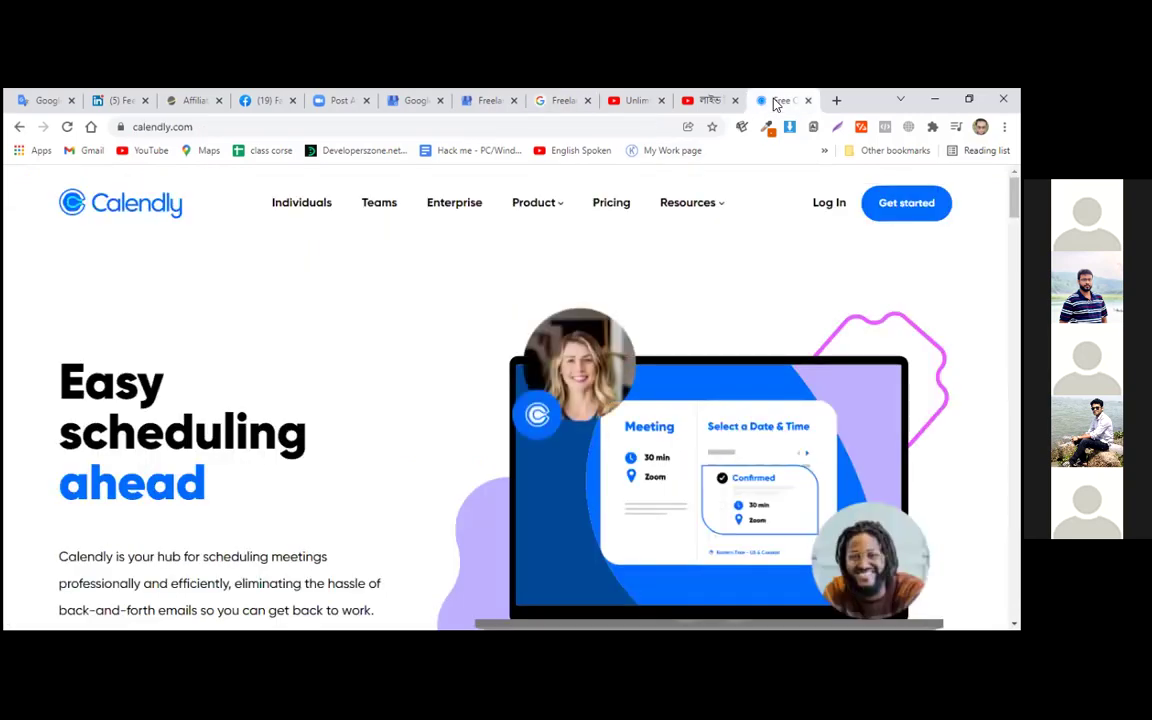
# Step: Start a new Calendly account sign-up using the saved Gmail address
pyautogui.click(828, 205)
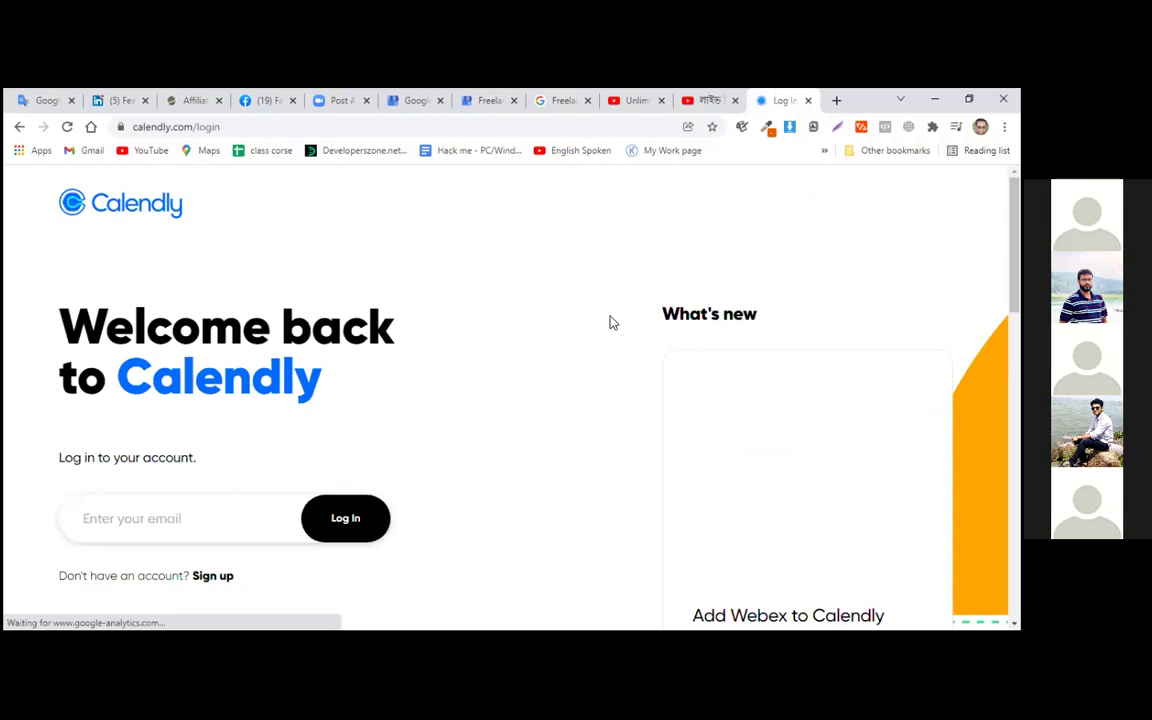
pyautogui.click(212, 577)
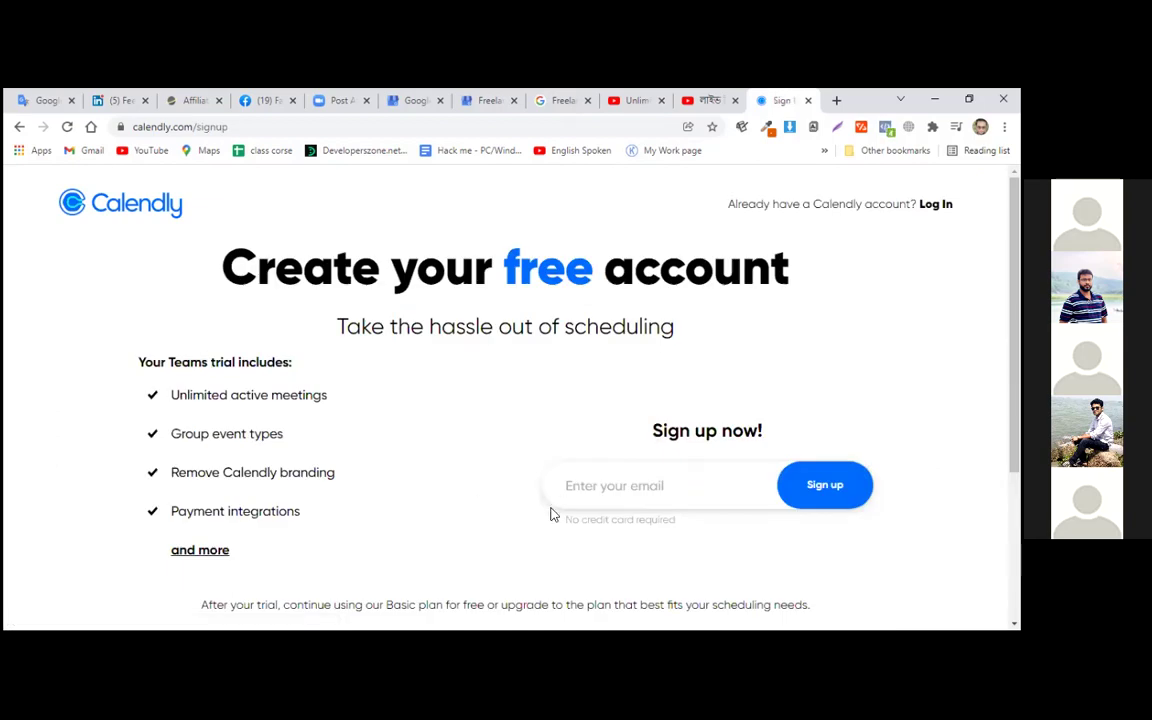
pyautogui.click(585, 487)
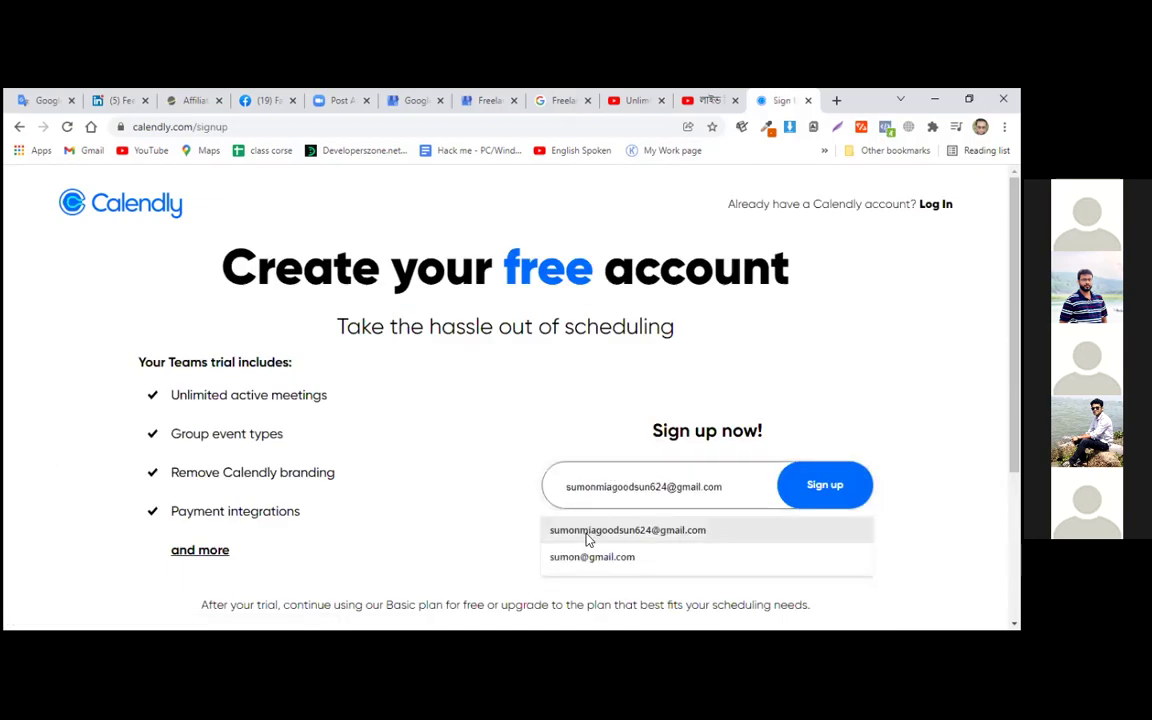
pyautogui.click(588, 533)
pyautogui.click(825, 497)
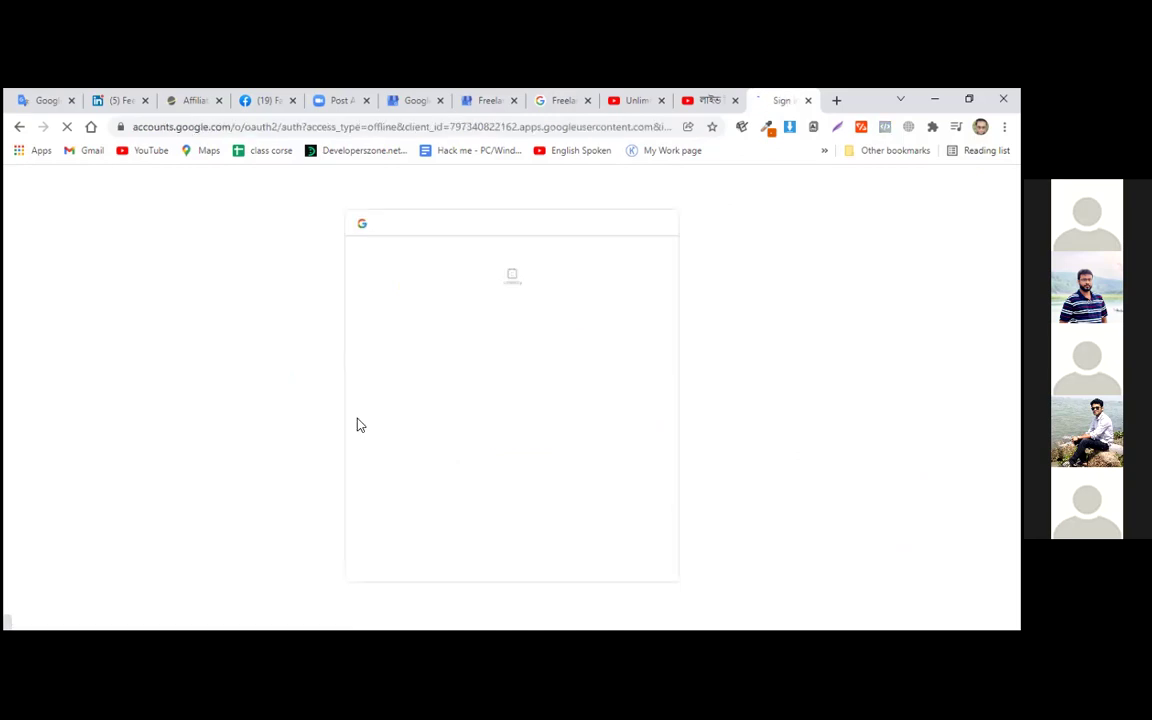
# Step: Sign in with the Google account and allow Calendly access to Google Calendar
pyautogui.click(433, 398)
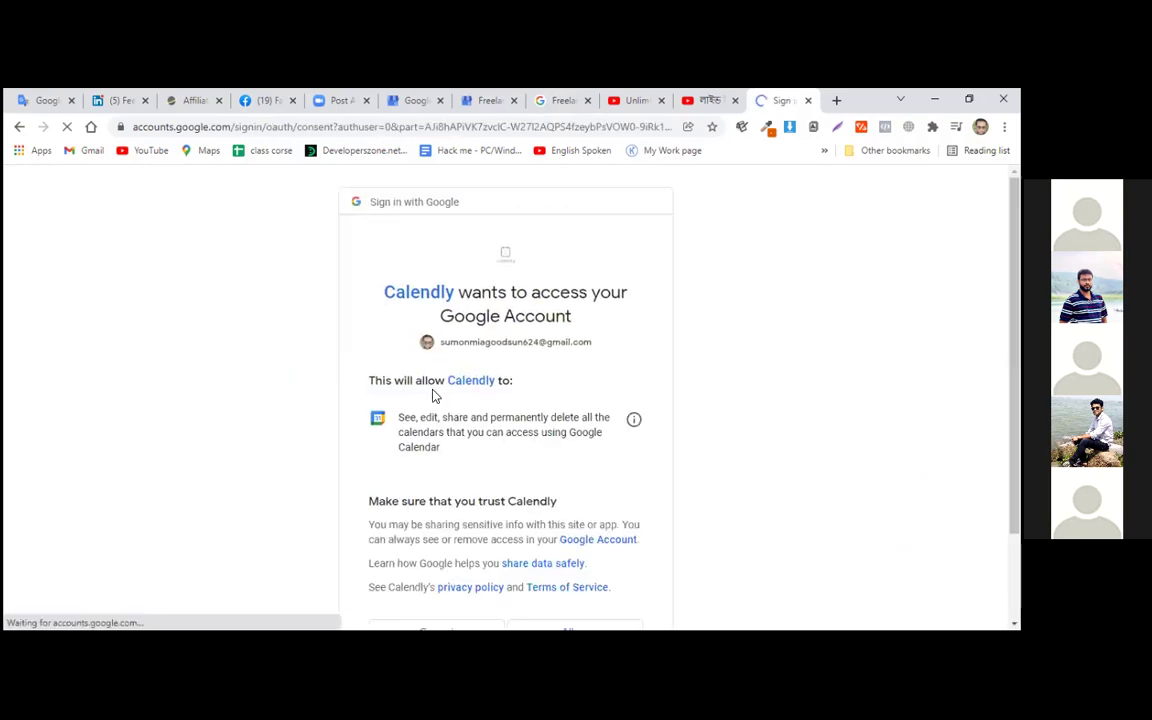
pyautogui.scroll(-1, 434, 390)
pyautogui.scroll(-1, 435, 389)
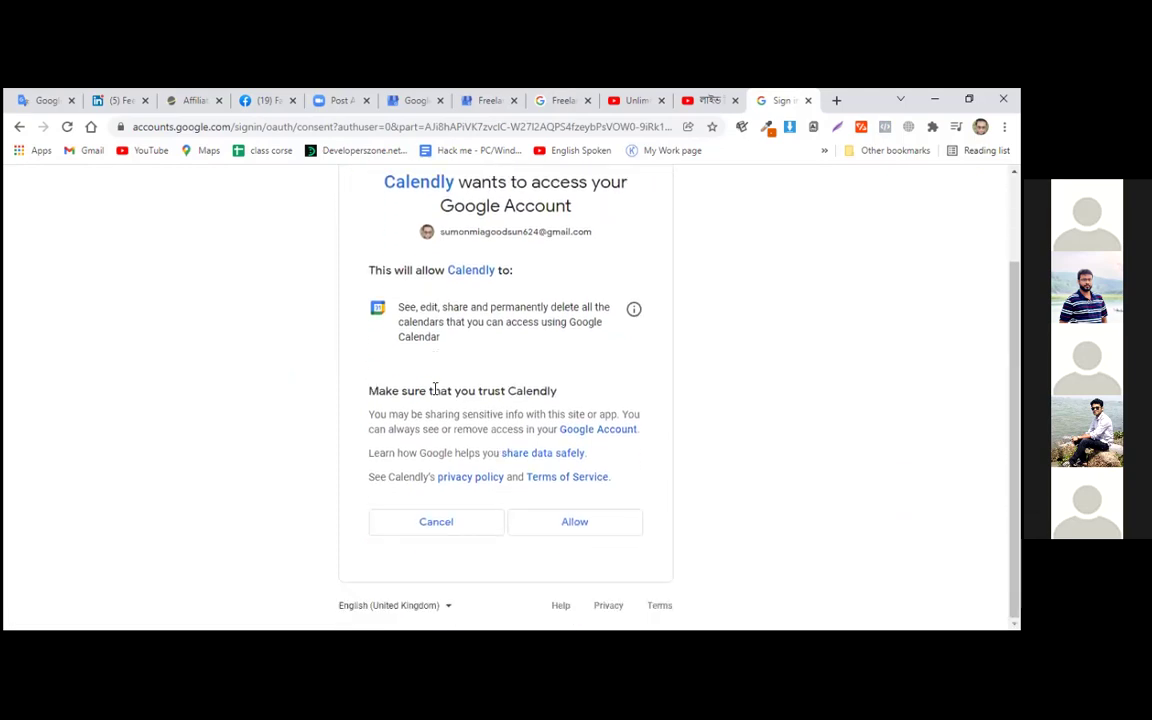
pyautogui.click(575, 530)
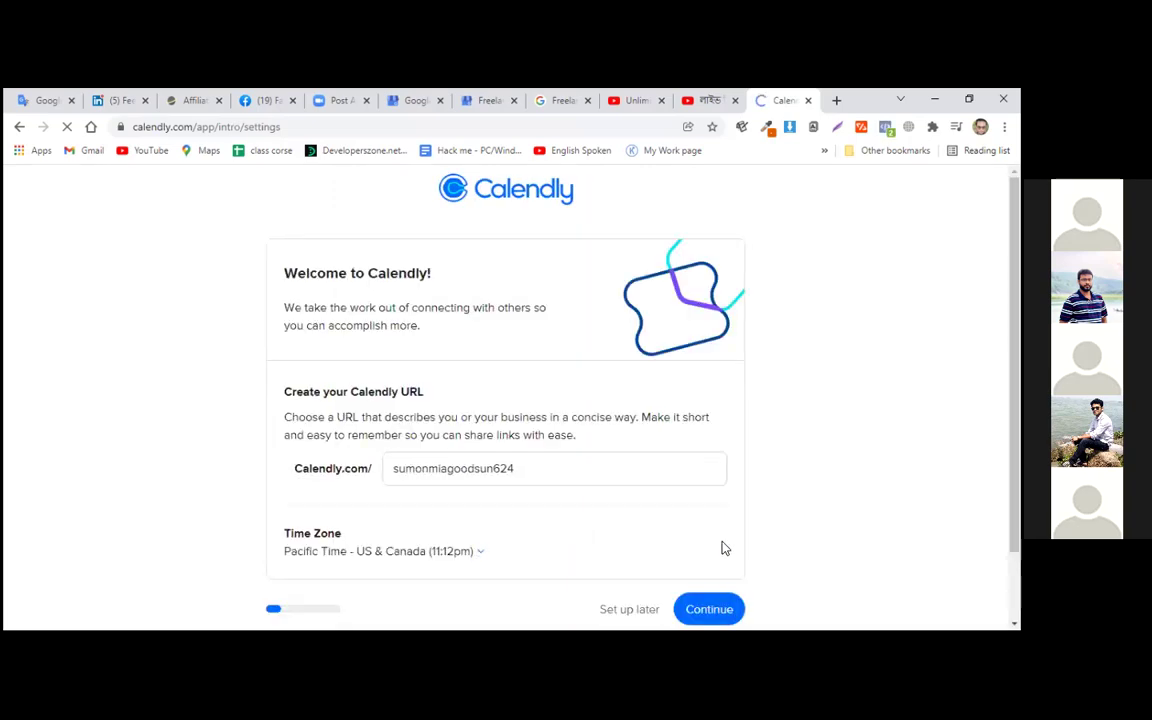
# Step: Replace the suggested Calendly booking URL with the business name
pyautogui.moveTo(532, 468); pyautogui.dragTo(382, 472)
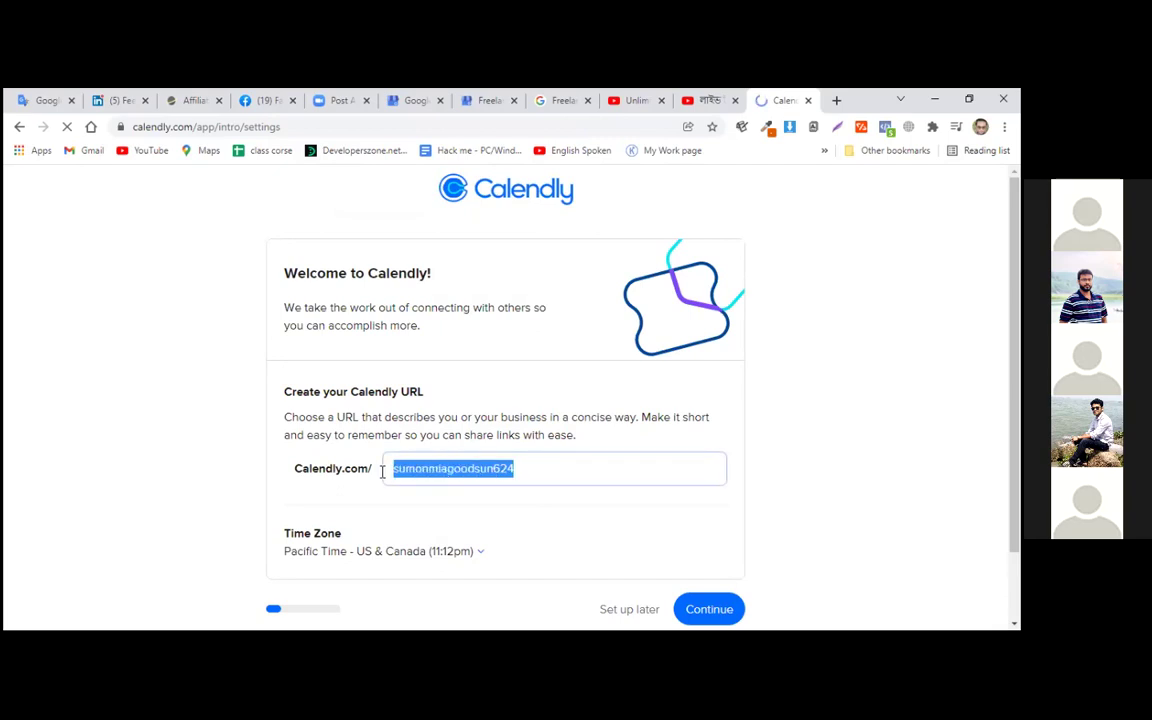
pyautogui.write('fgree')
pyautogui.press('BackSpace')
pyautogui.press('BackSpace')
pyautogui.press('BackSpace')
pyautogui.press('BackSpace')
pyautogui.press('BackSpace')
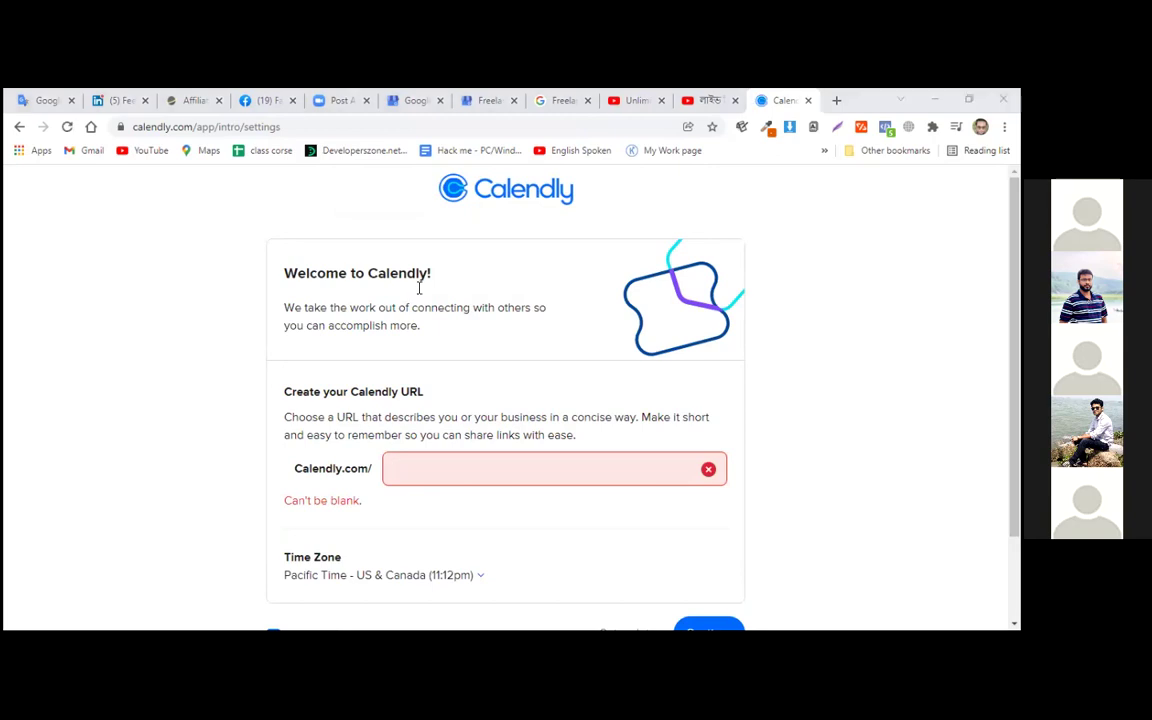
pyautogui.write('freelancersumonsumon')
# Step: Set the time zone to Asia/Dhaka and continue
pyautogui.scroll(-1, 603, 521)
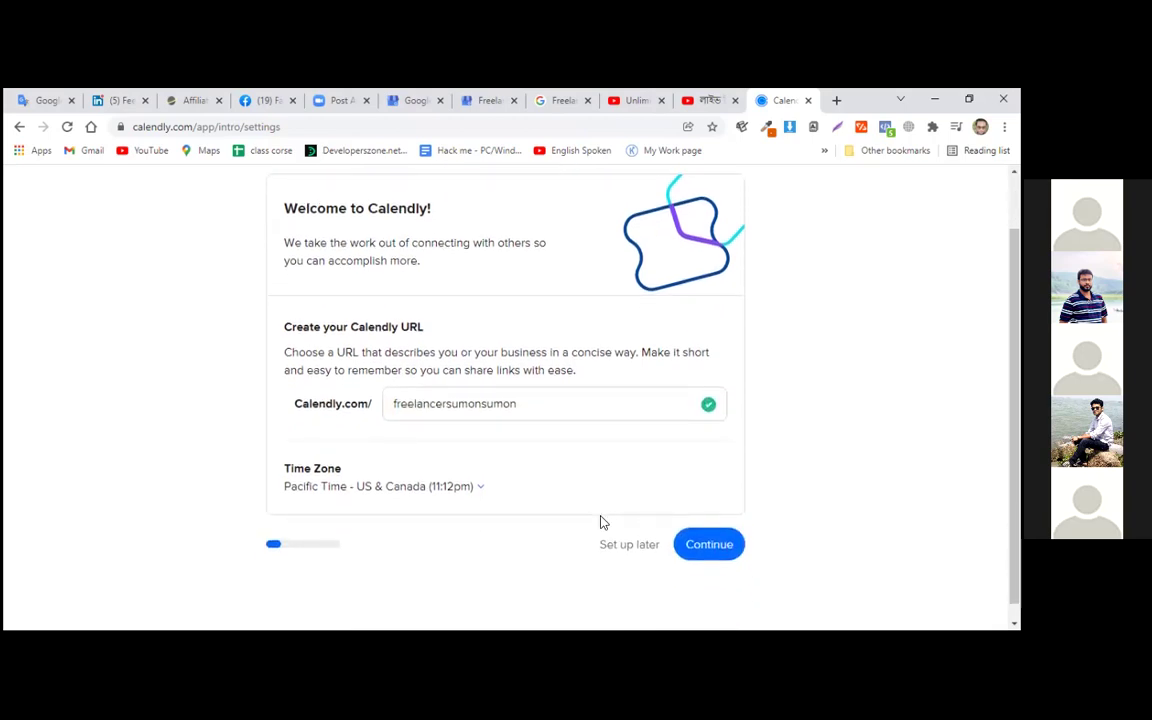
pyautogui.click(471, 489)
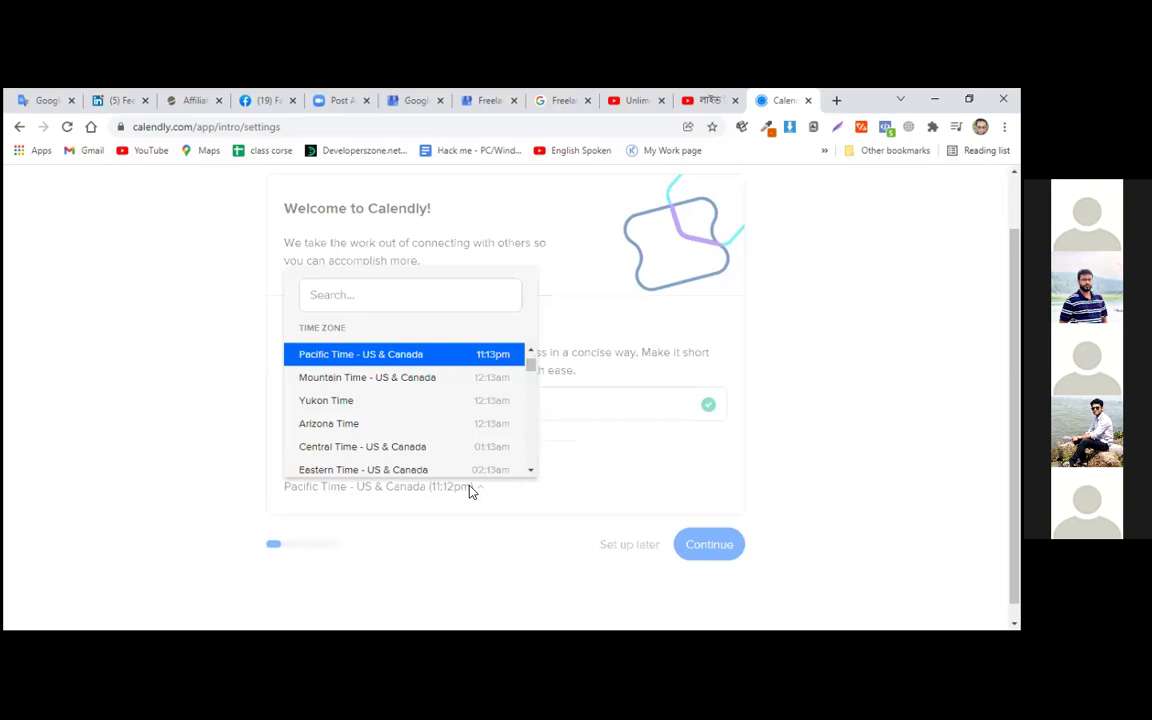
pyautogui.click(391, 297)
pyautogui.write('dhj')
pyautogui.press('BackSpace')
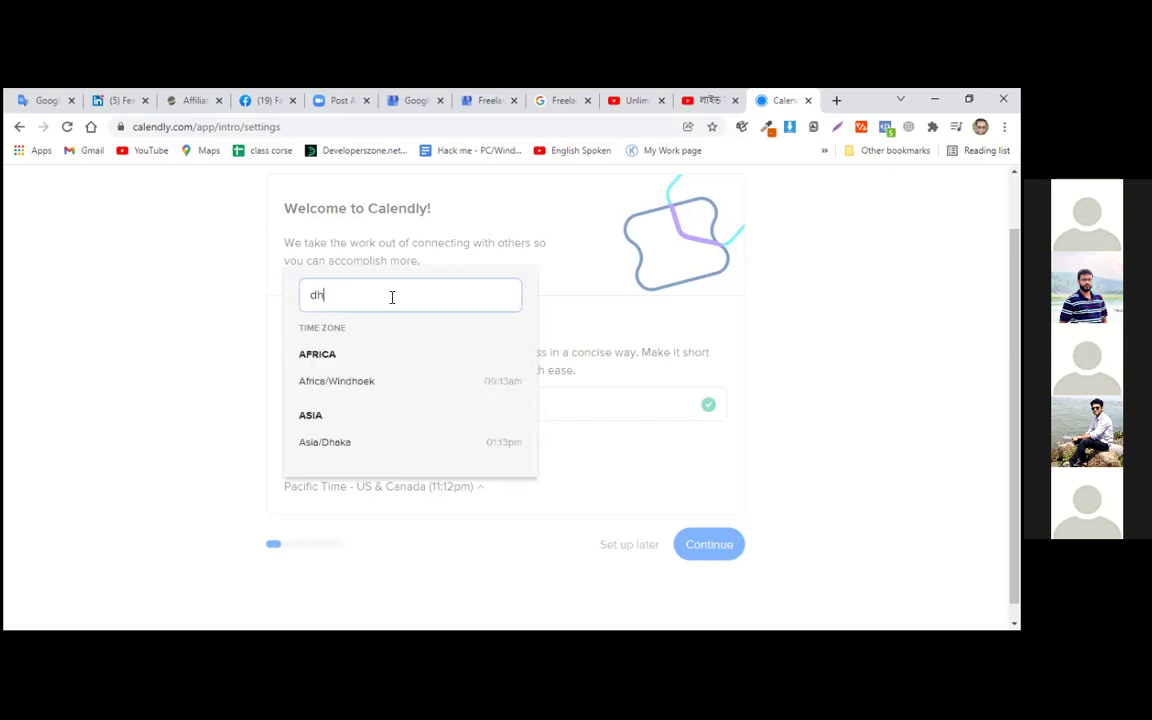
pyautogui.click(372, 450)
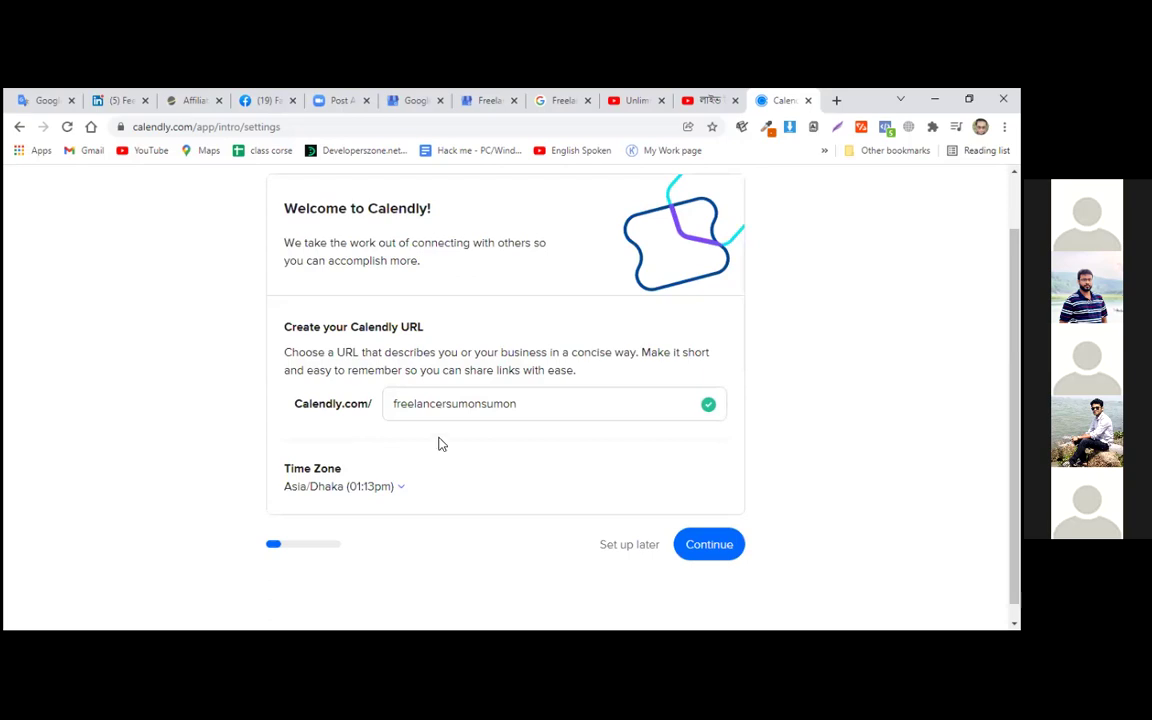
pyautogui.click(712, 549)
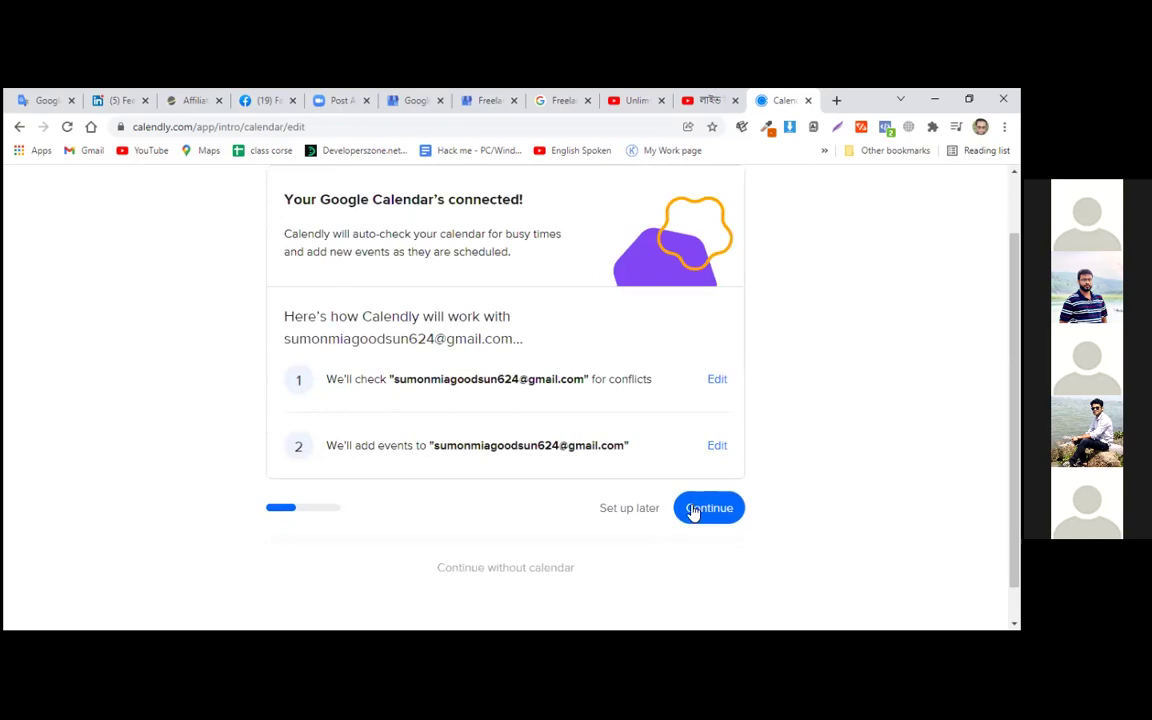
# Step: Make Sunday through Thursday the available days, leaving out Friday and Saturday
pyautogui.click(690, 511)
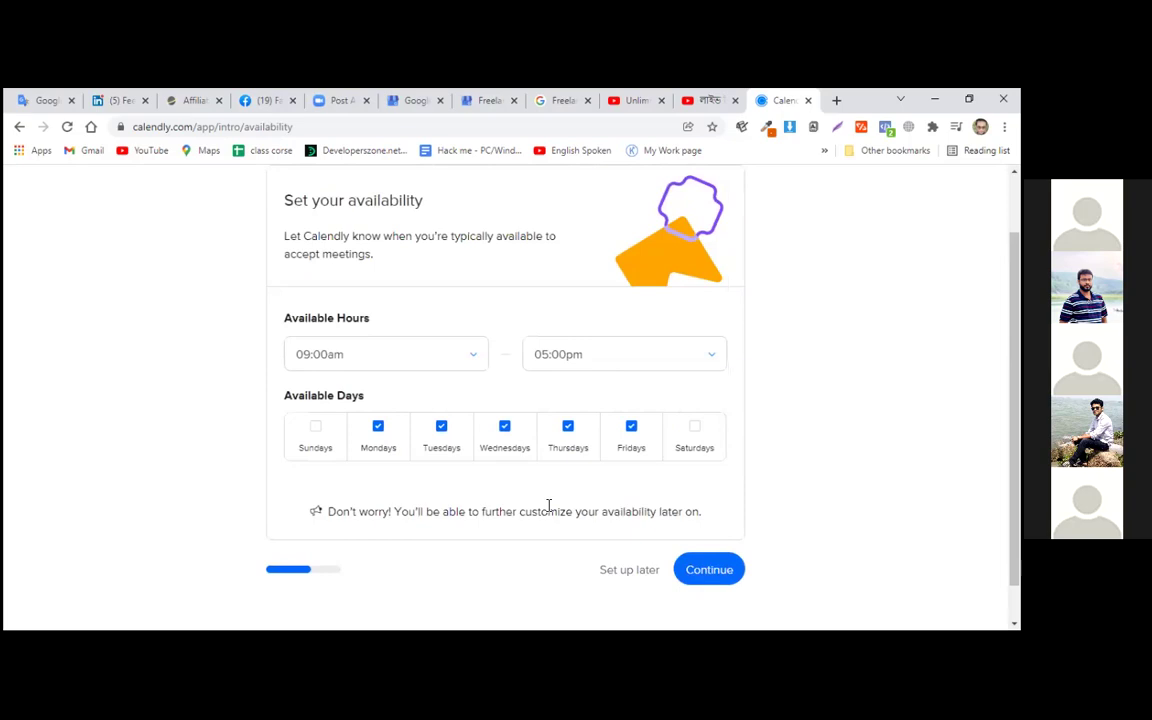
pyautogui.scroll(1, 476, 452)
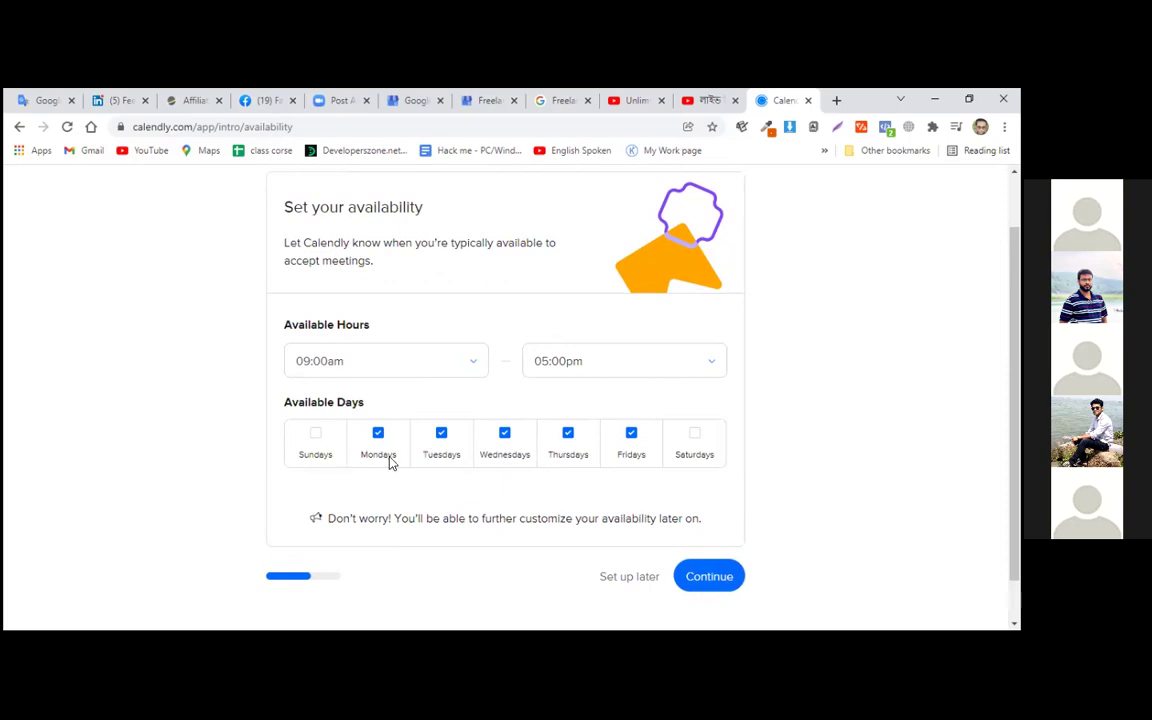
pyautogui.click(631, 435)
pyautogui.click(695, 435)
pyautogui.click(695, 434)
pyautogui.click(314, 434)
# Step: Set available hours from 07:00pm to 08:00pm and continue
pyautogui.click(380, 376)
pyautogui.scroll(1, 375, 424)
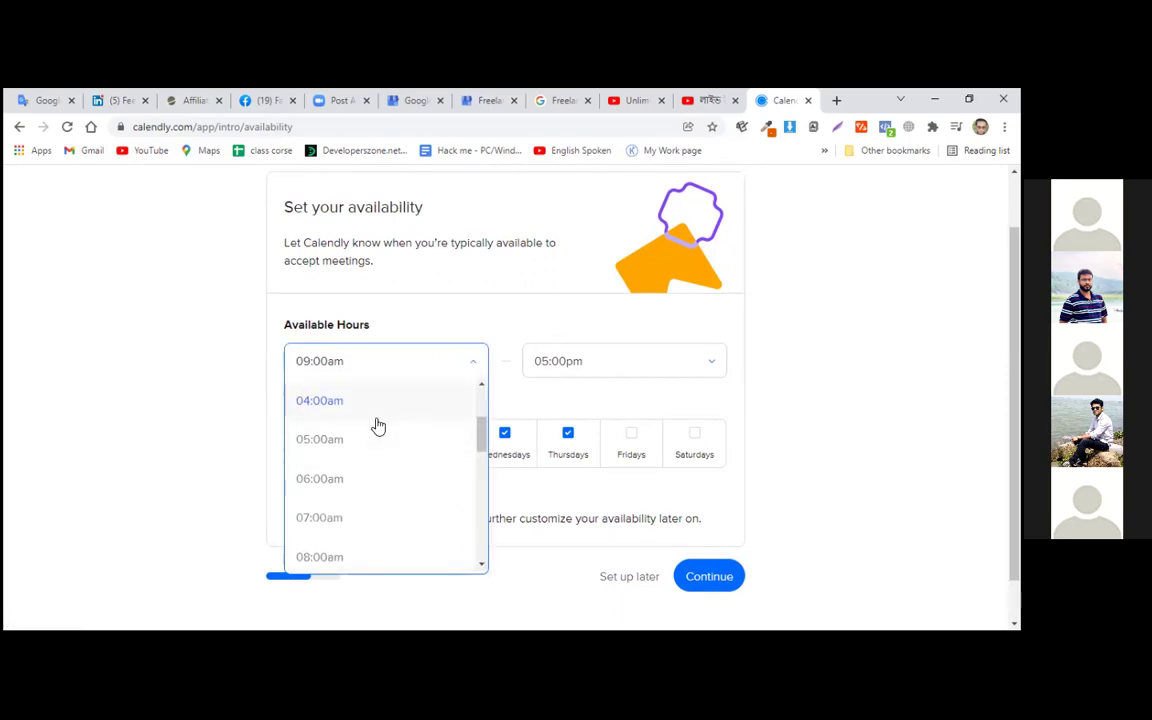
pyautogui.moveTo(482, 434); pyautogui.dragTo(478, 526)
pyautogui.click(335, 486)
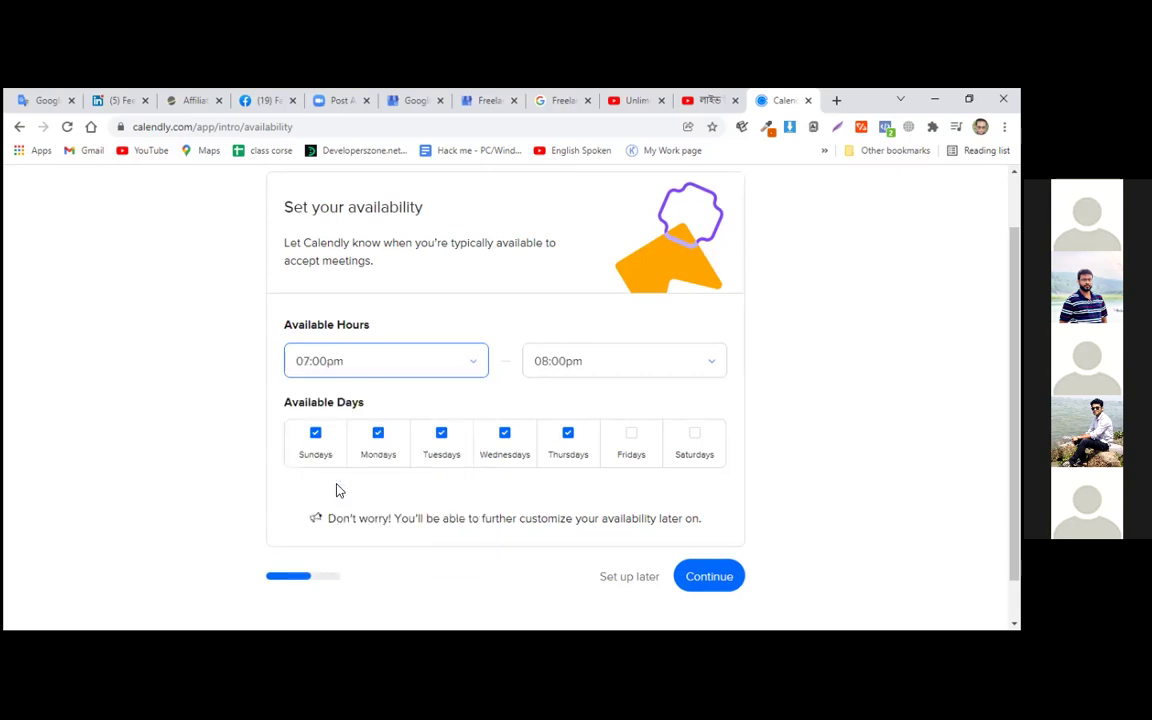
pyautogui.click(563, 367)
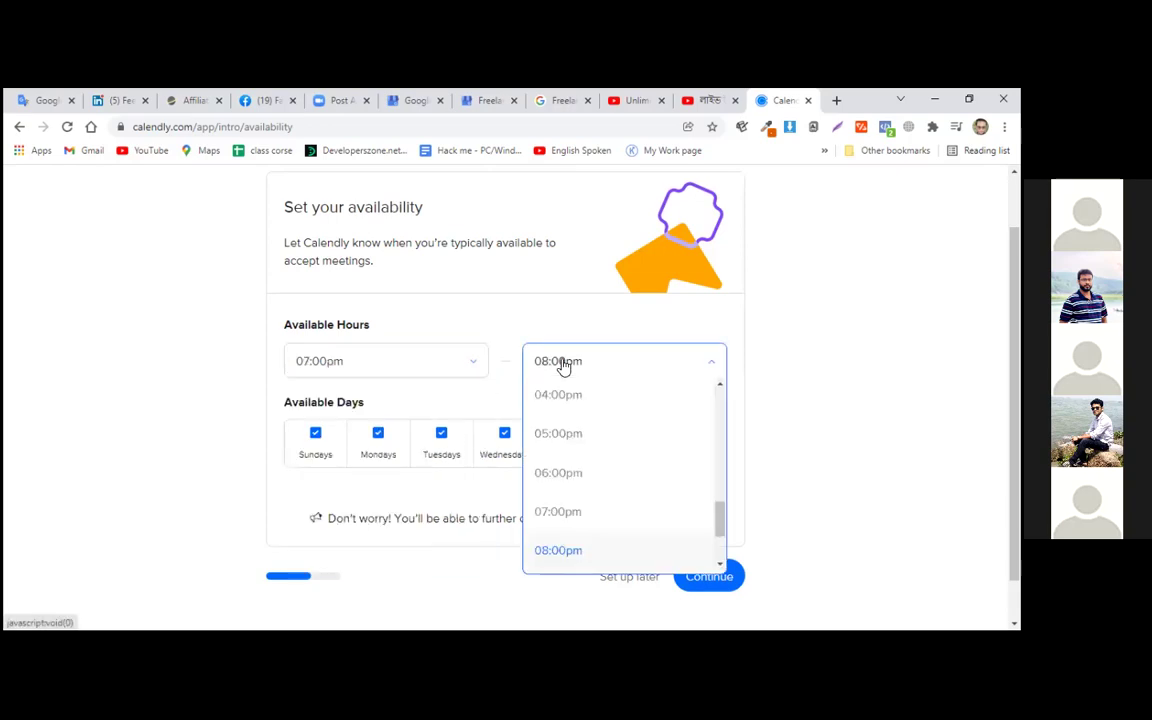
pyautogui.click(674, 364)
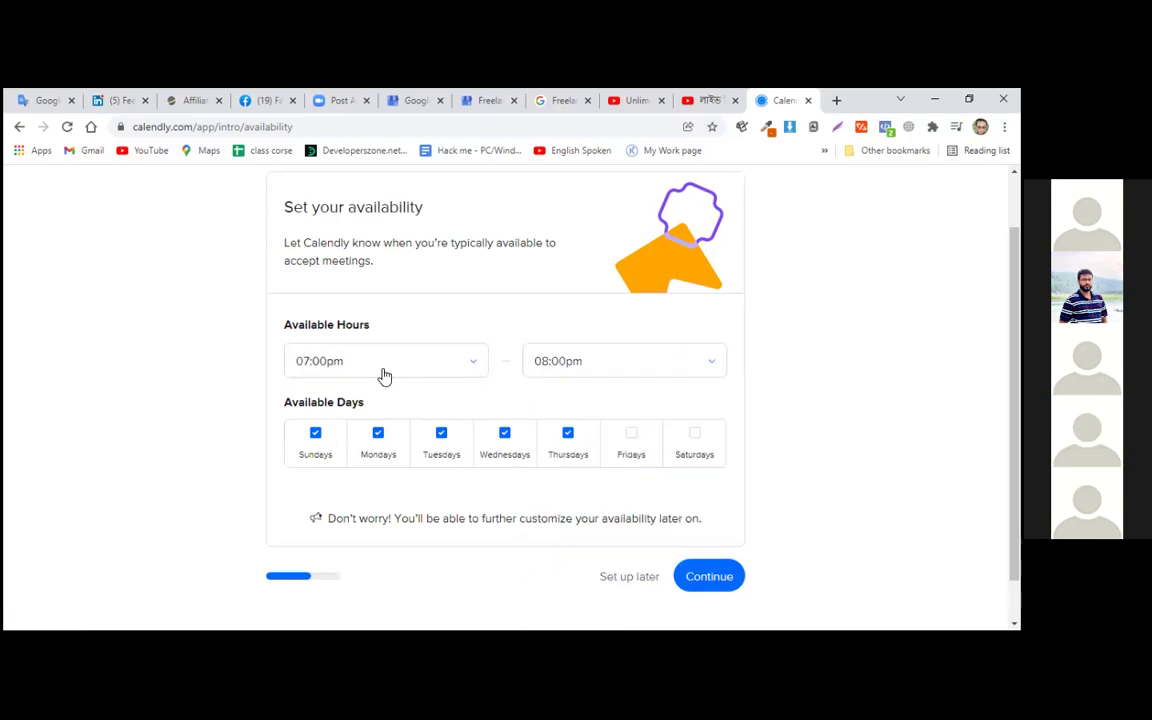
pyautogui.click(689, 576)
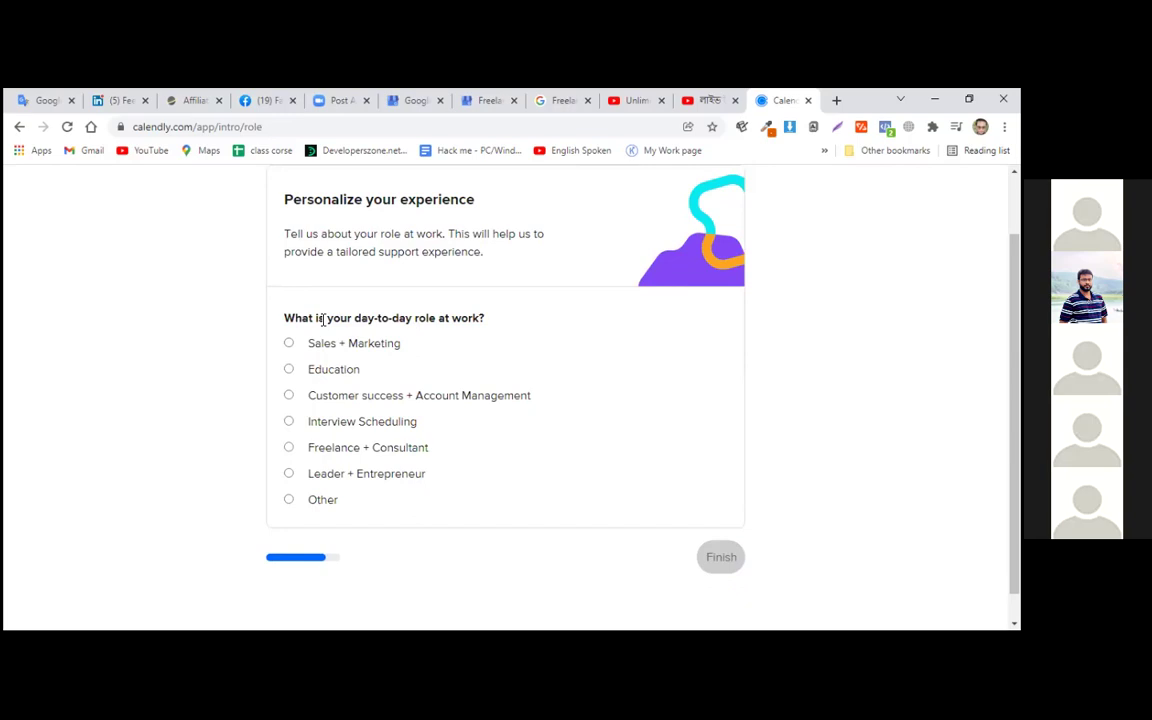
# Step: Choose Freelance + Consultant as the work role and finish the setup questions
pyautogui.moveTo(325, 318); pyautogui.dragTo(408, 318)
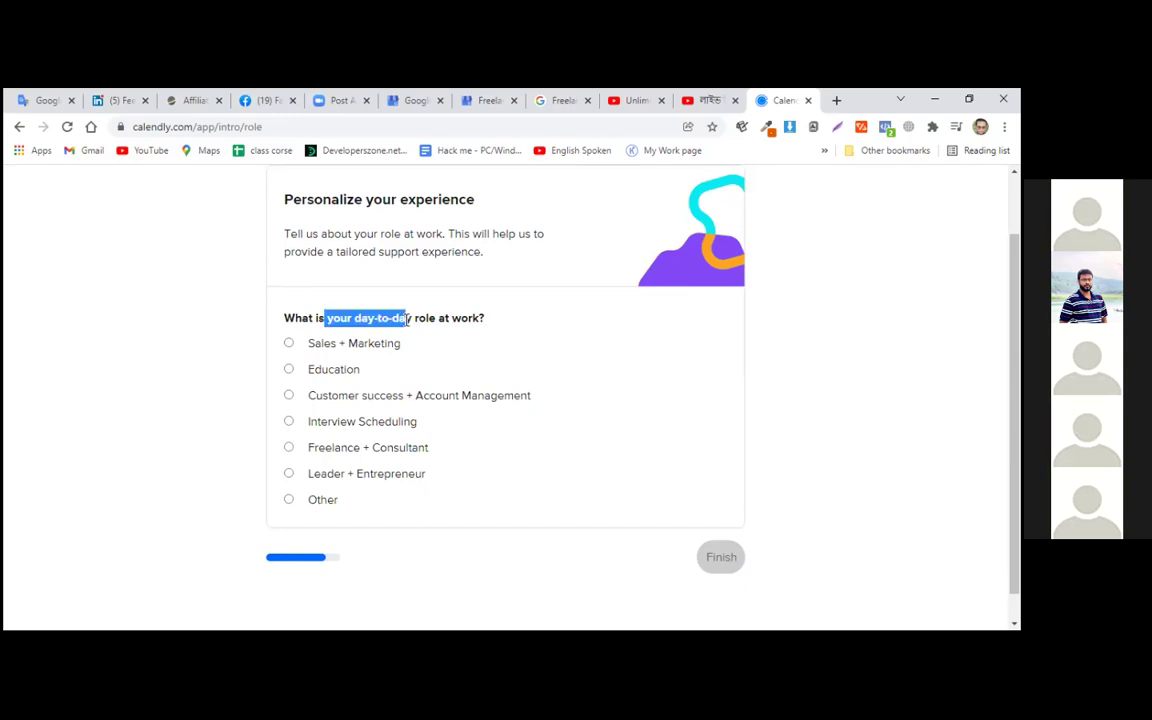
pyautogui.click(321, 453)
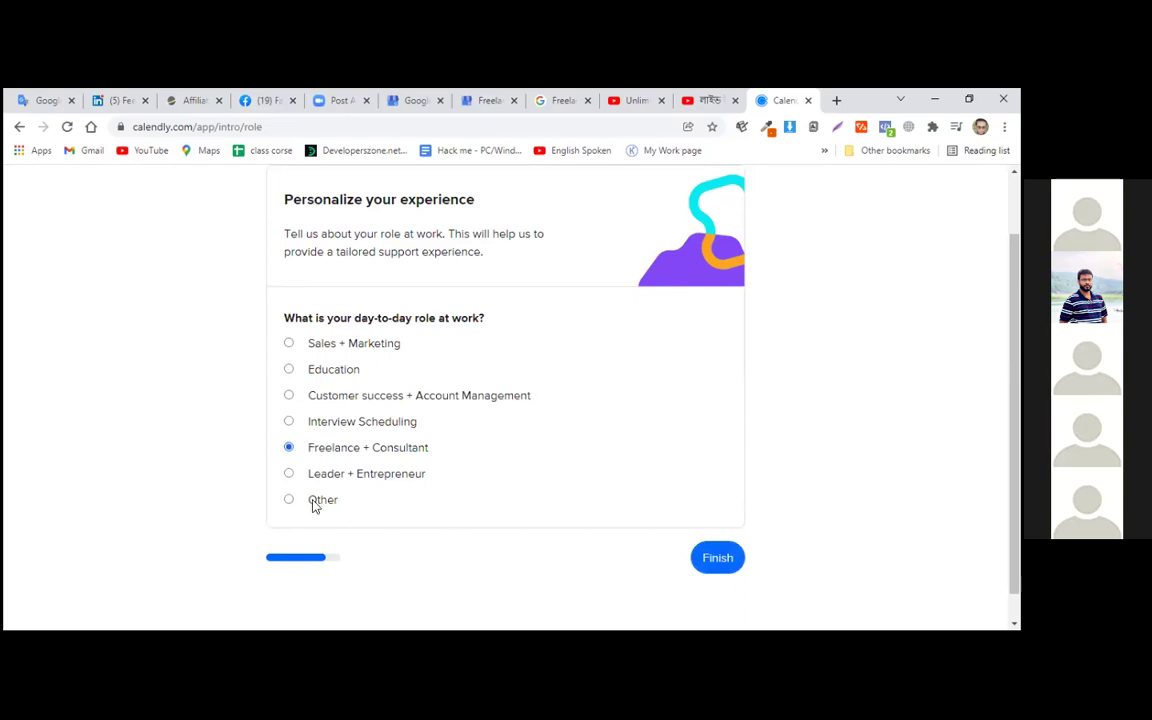
pyautogui.click(712, 566)
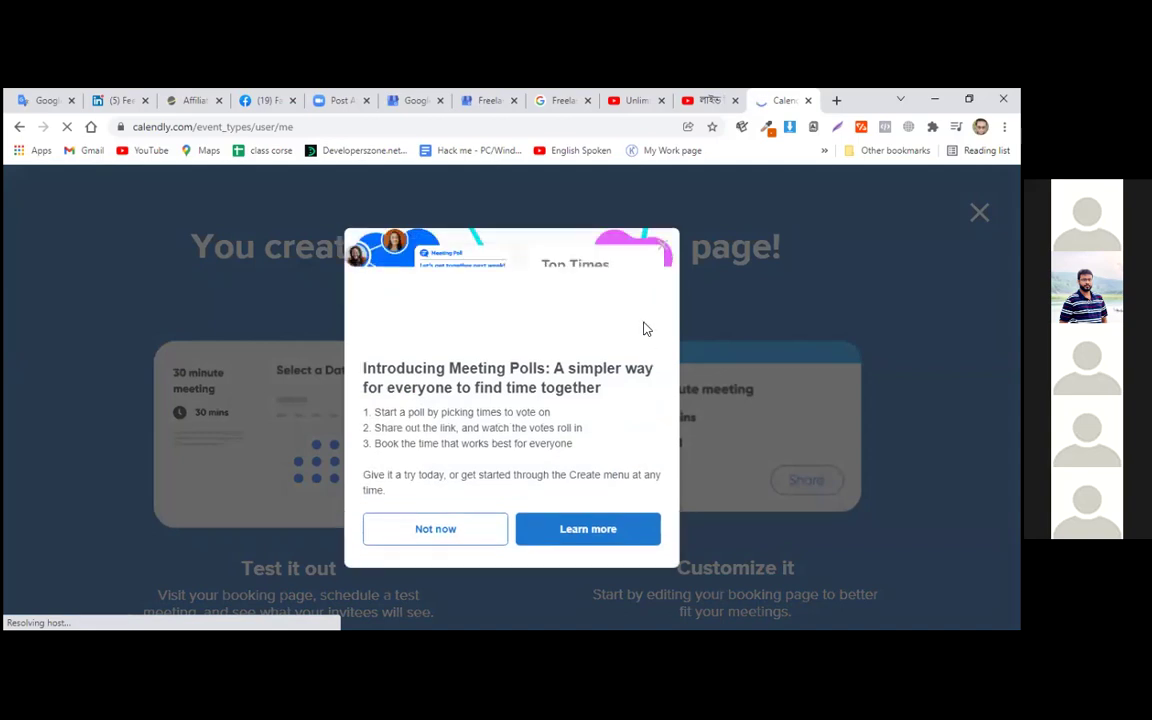
# Step: Dismiss the Meeting Polls announcement, leaving the first-booking-page screen
pyautogui.click(664, 250)
pyautogui.click(664, 250)
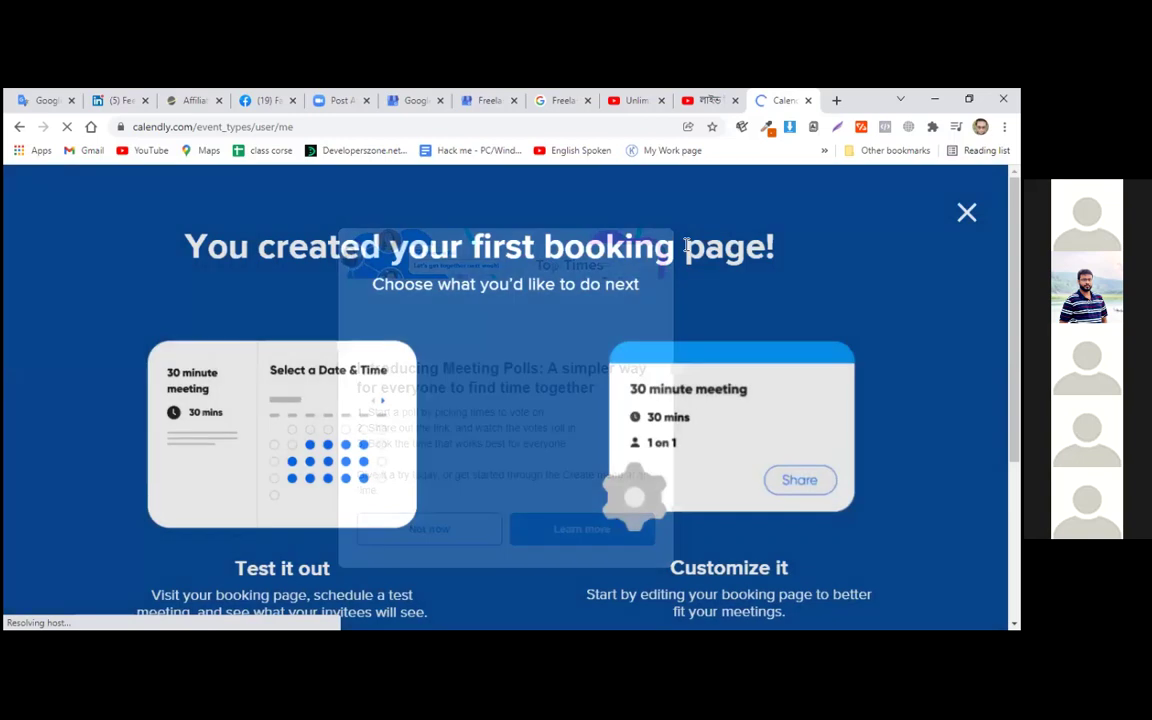
pyautogui.doubleClick(686, 245)
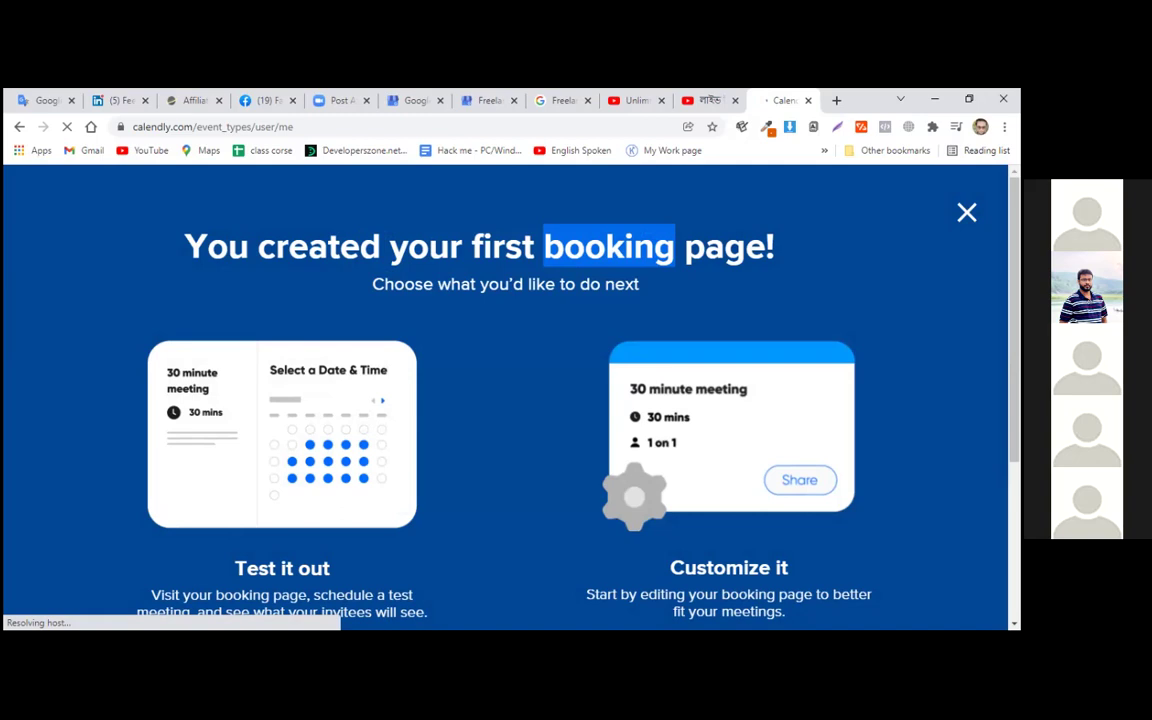
pyautogui.click(500, 224)
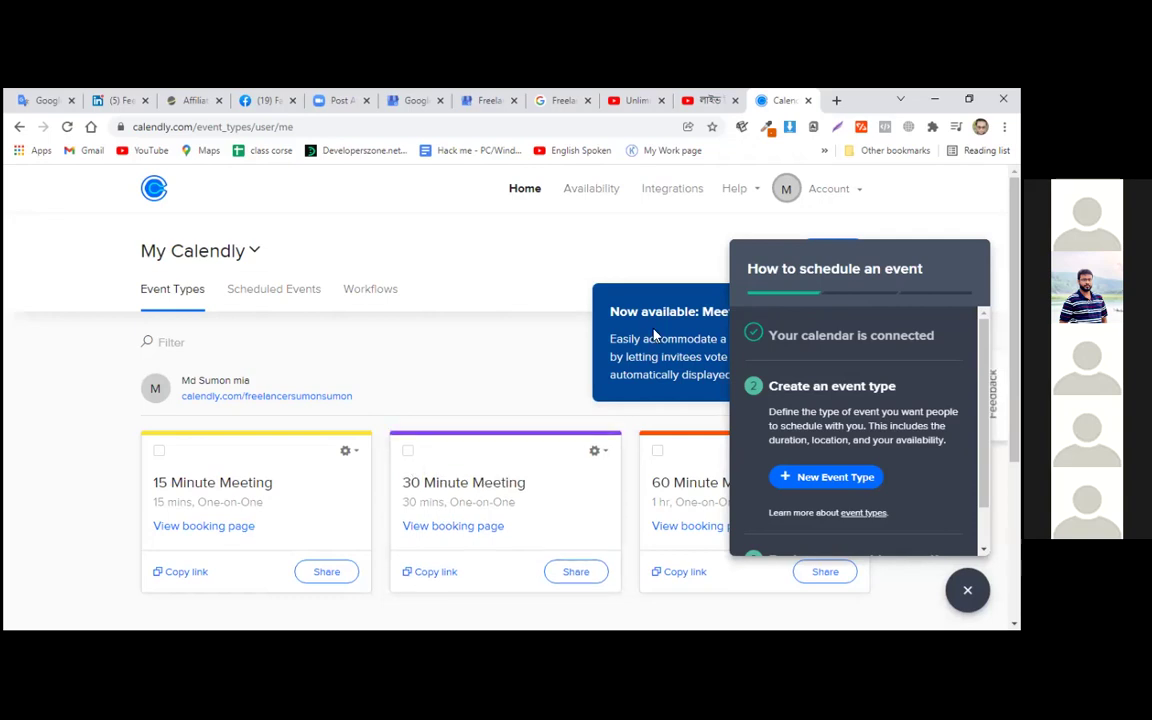
# Step: Close the scheduling guide and visit Account Settings before returning to event types
pyautogui.click(967, 590)
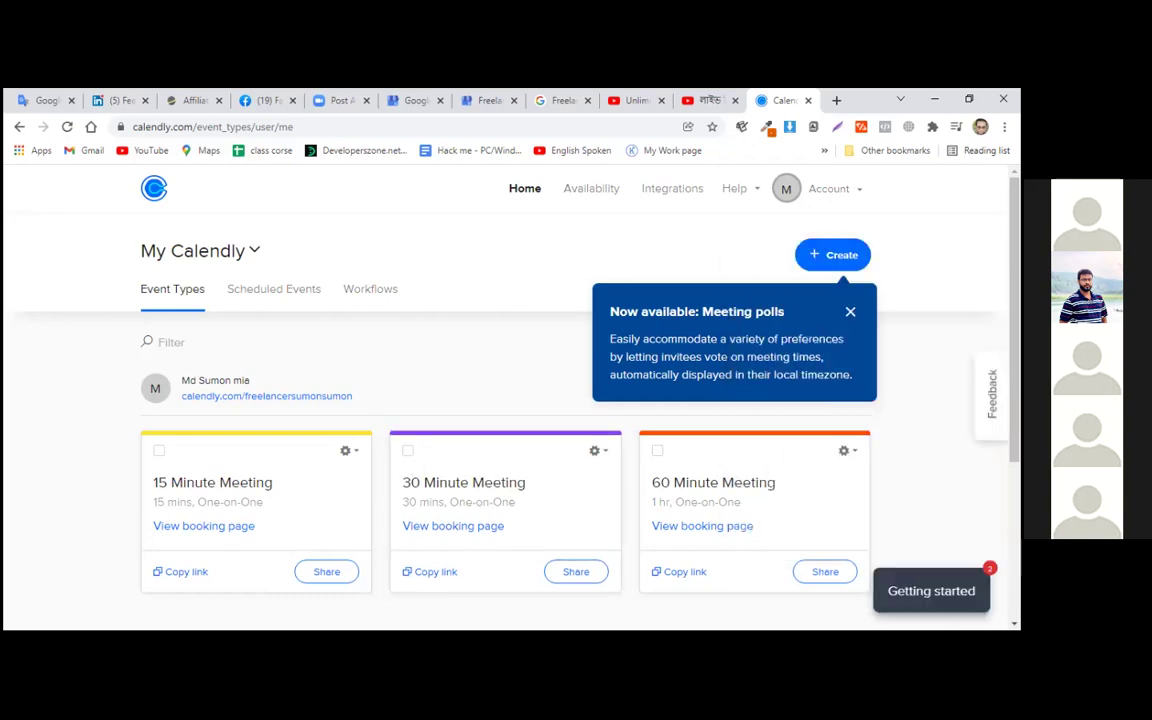
pyautogui.click(836, 192)
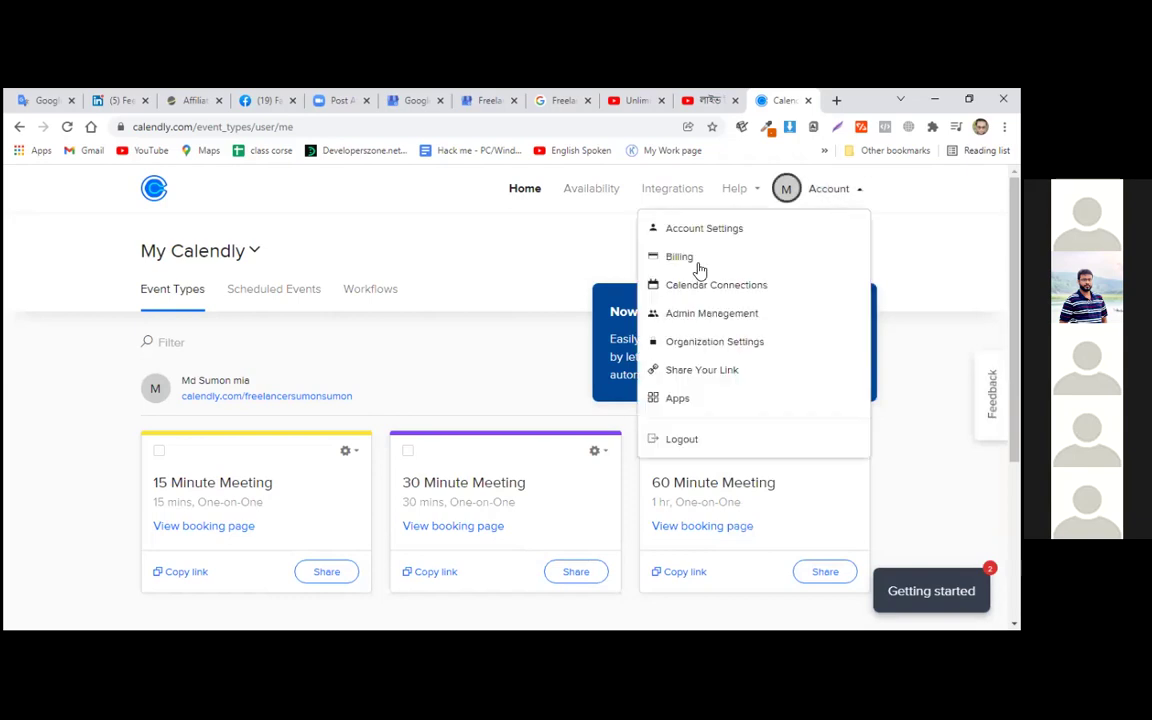
pyautogui.click(711, 231)
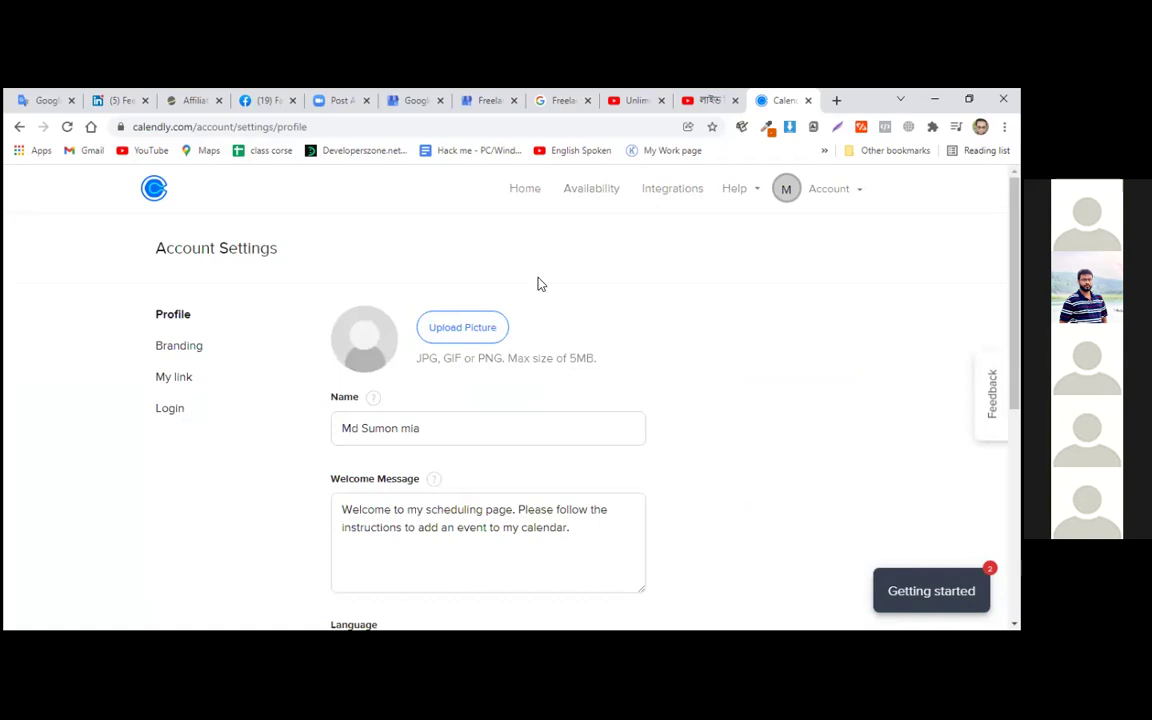
pyautogui.click(525, 190)
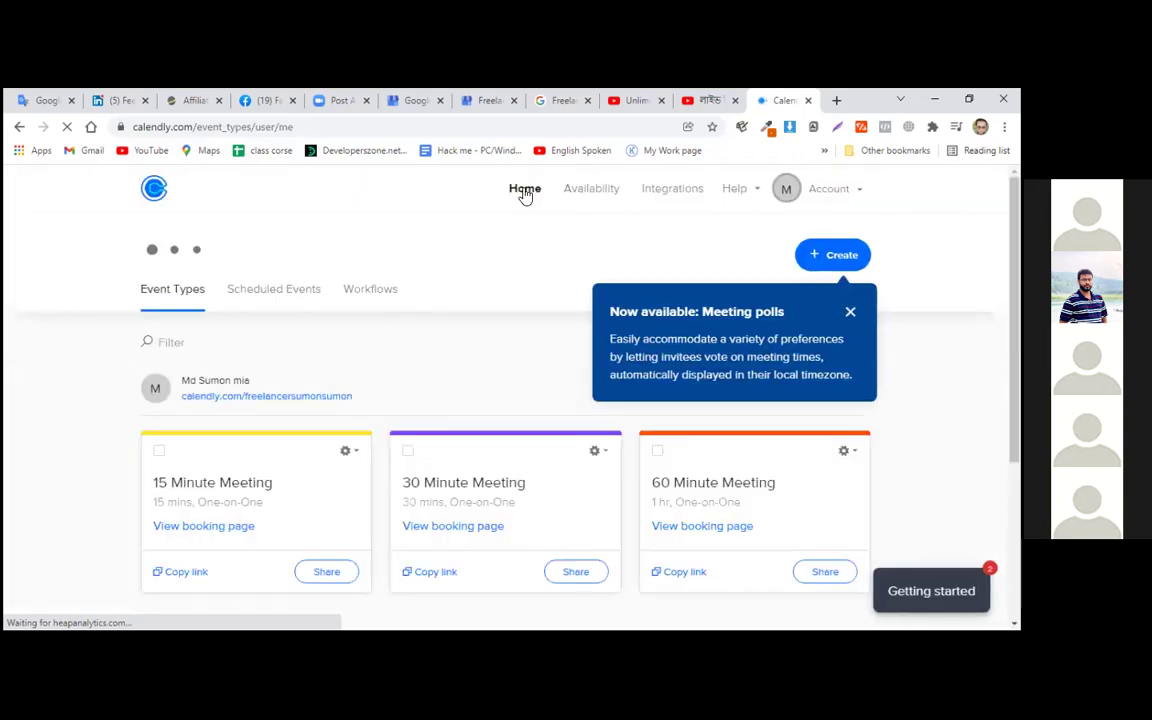
# Step: Copy the 30 Minute Meeting booking link and return to the Business Profile tab
pyautogui.click(850, 312)
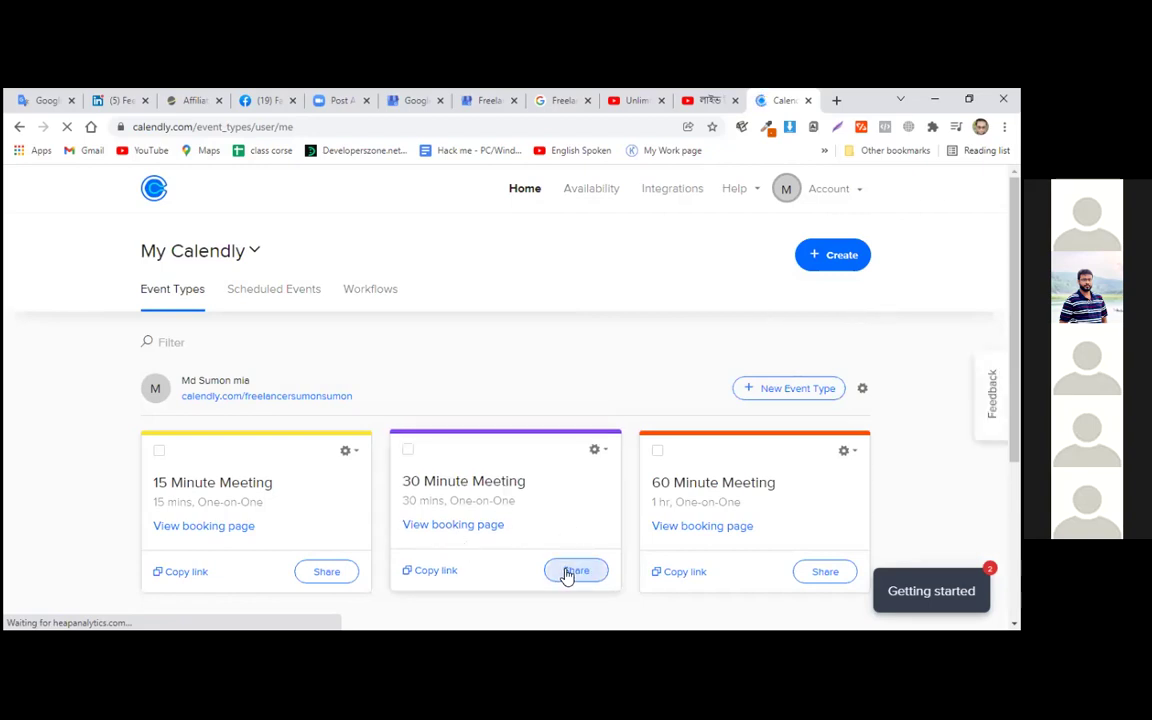
pyautogui.click(443, 572)
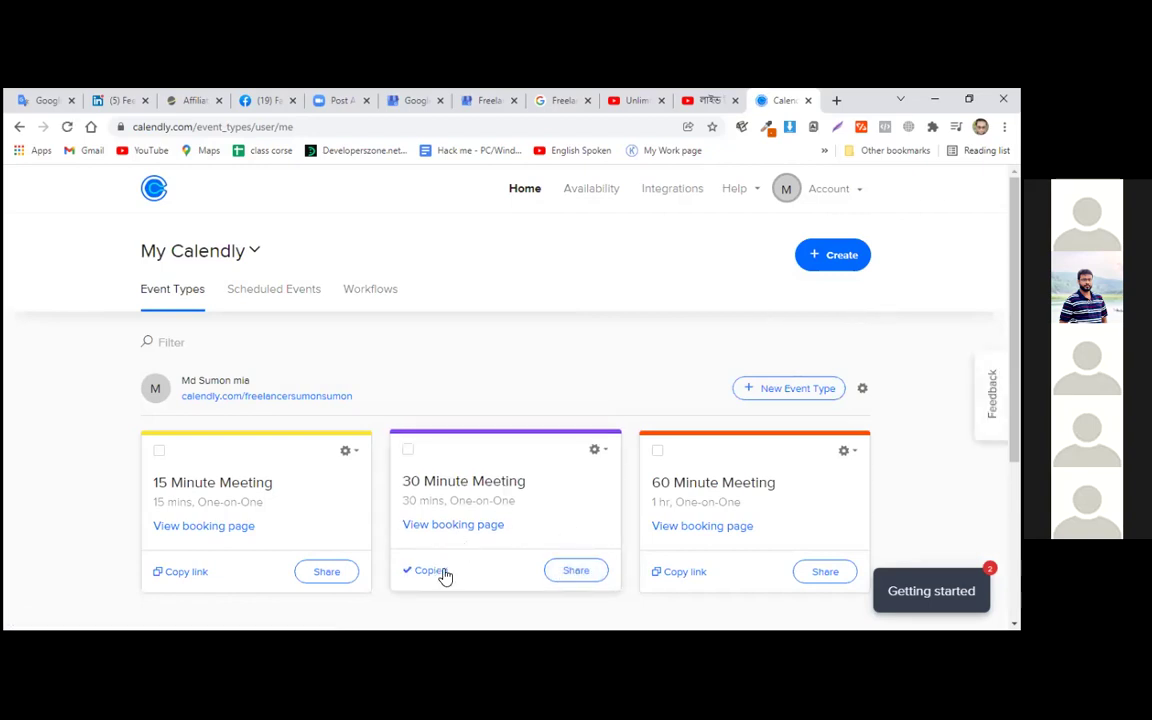
pyautogui.click(487, 110)
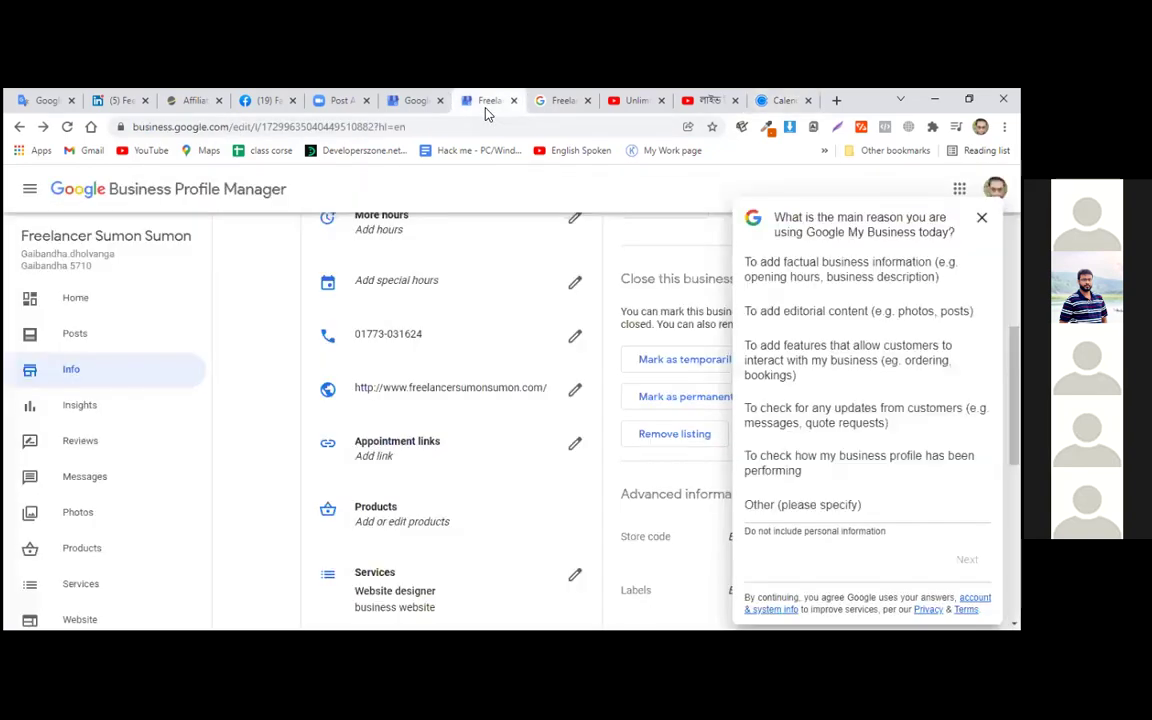
# Step: Save the copied Calendly 30-minute link as the profile's appointment link
pyautogui.click(575, 446)
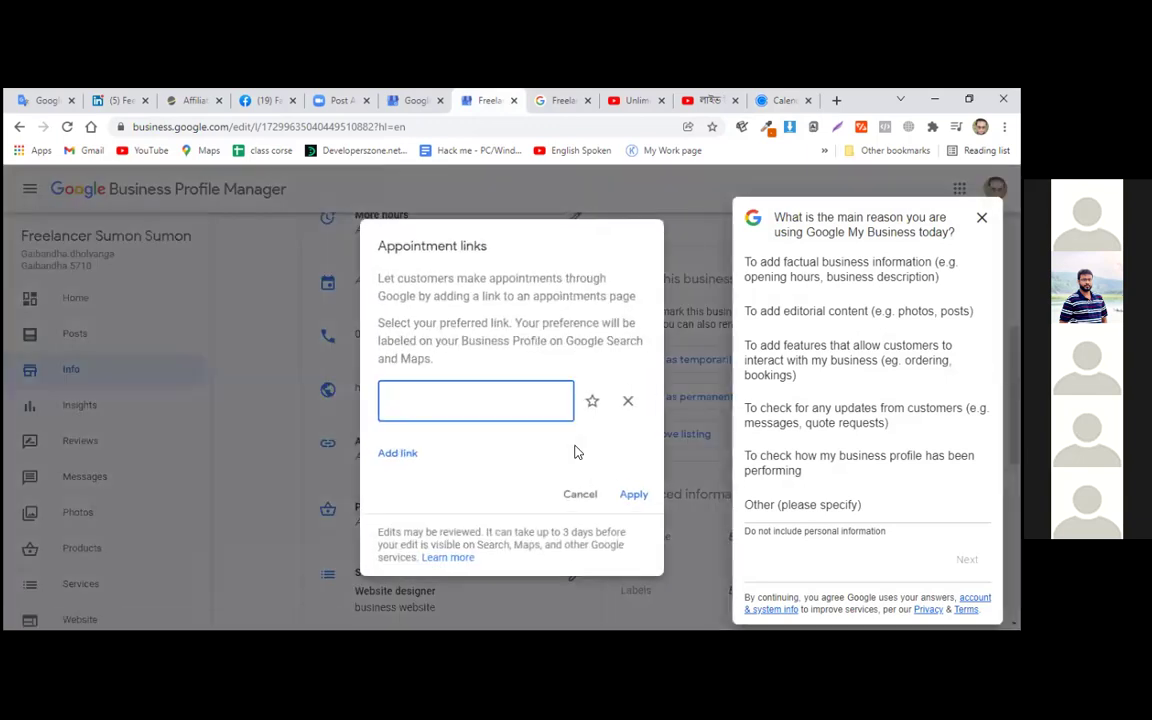
pyautogui.rightClick(478, 402)
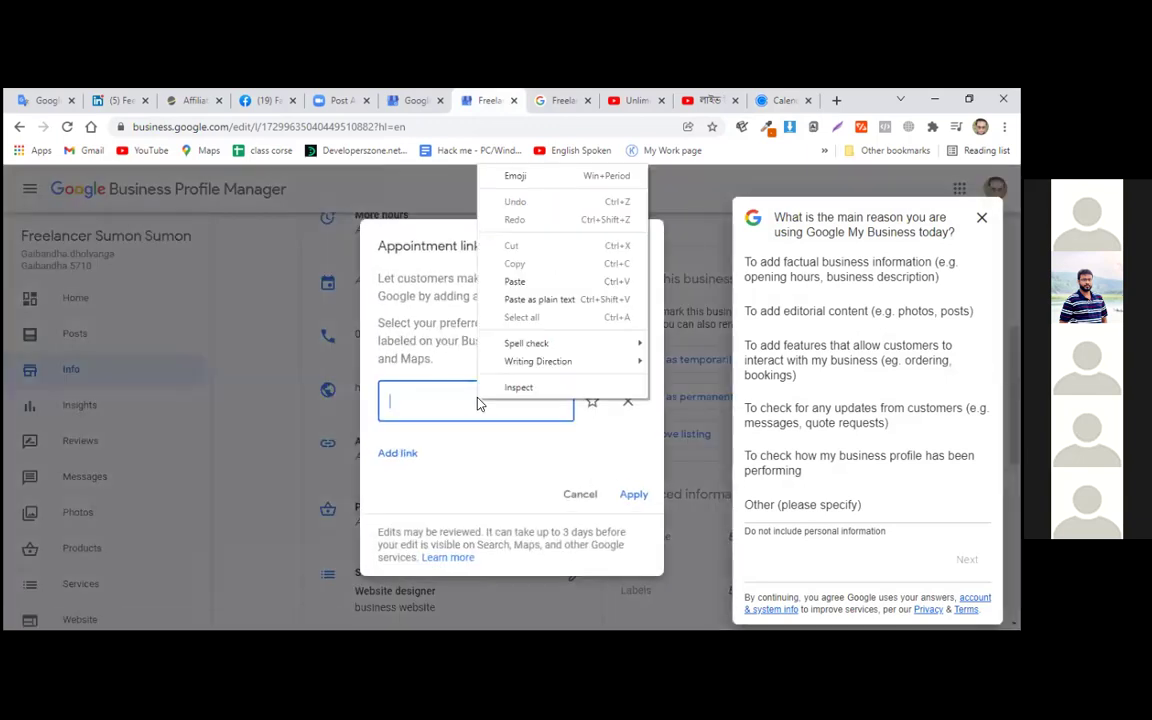
pyautogui.click(511, 283)
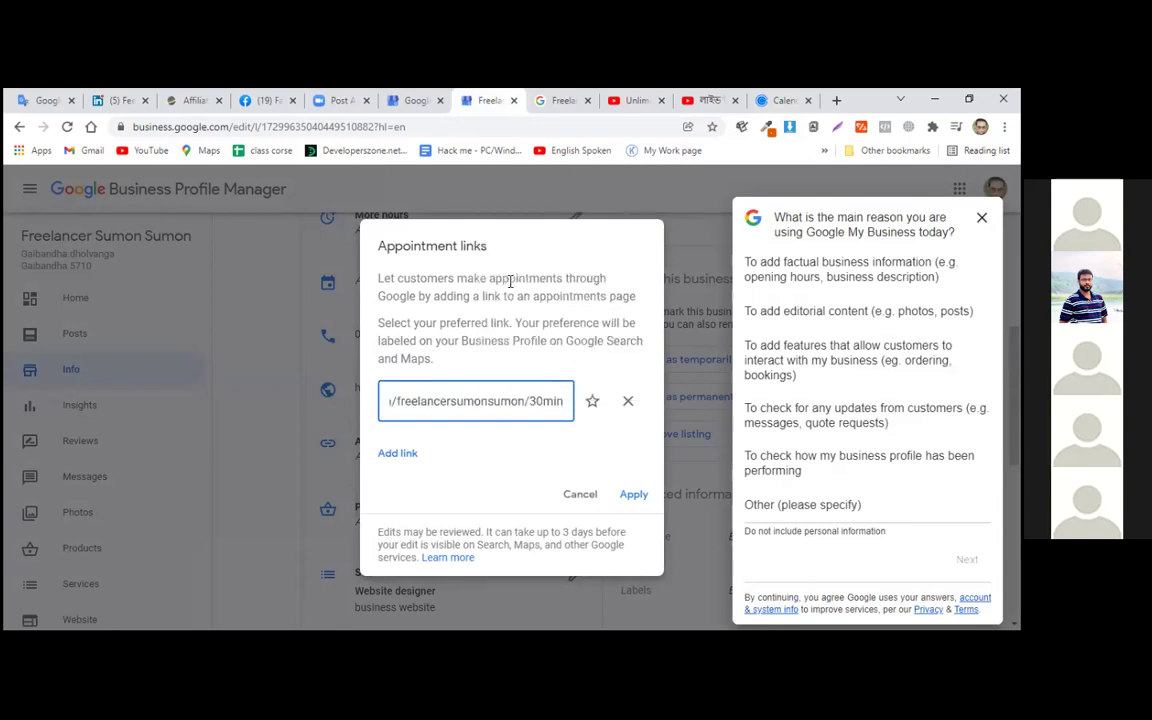
pyautogui.click(634, 495)
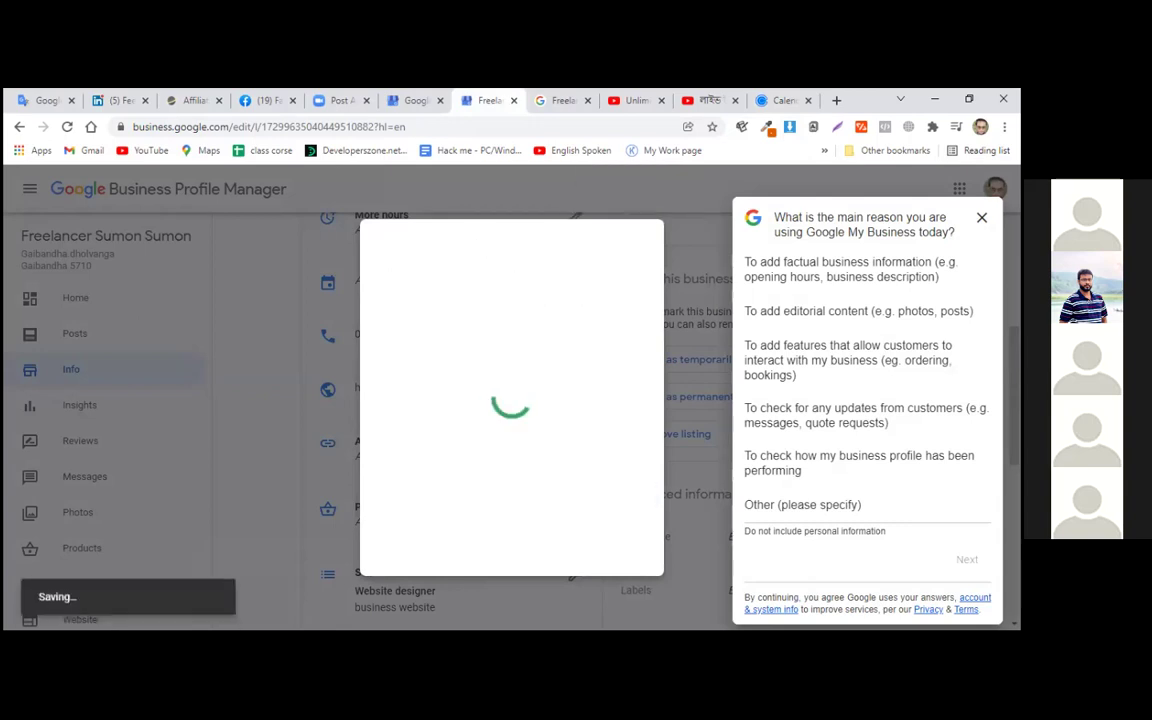
pyautogui.click(981, 217)
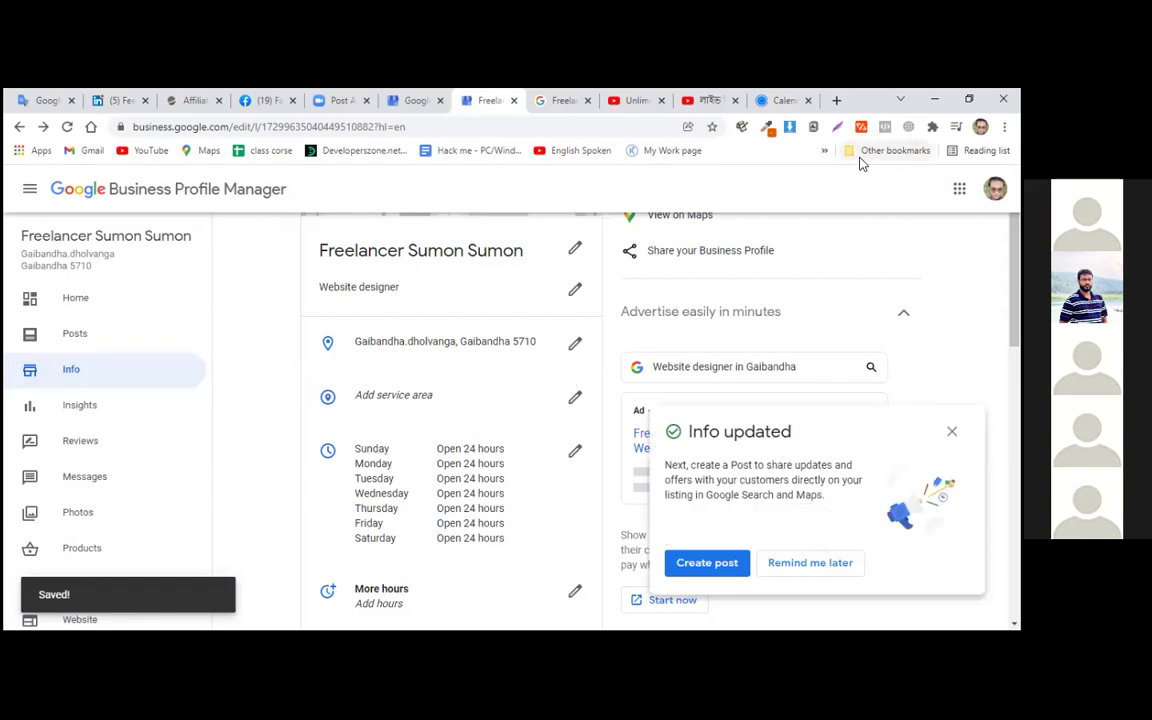
pyautogui.click(836, 101)
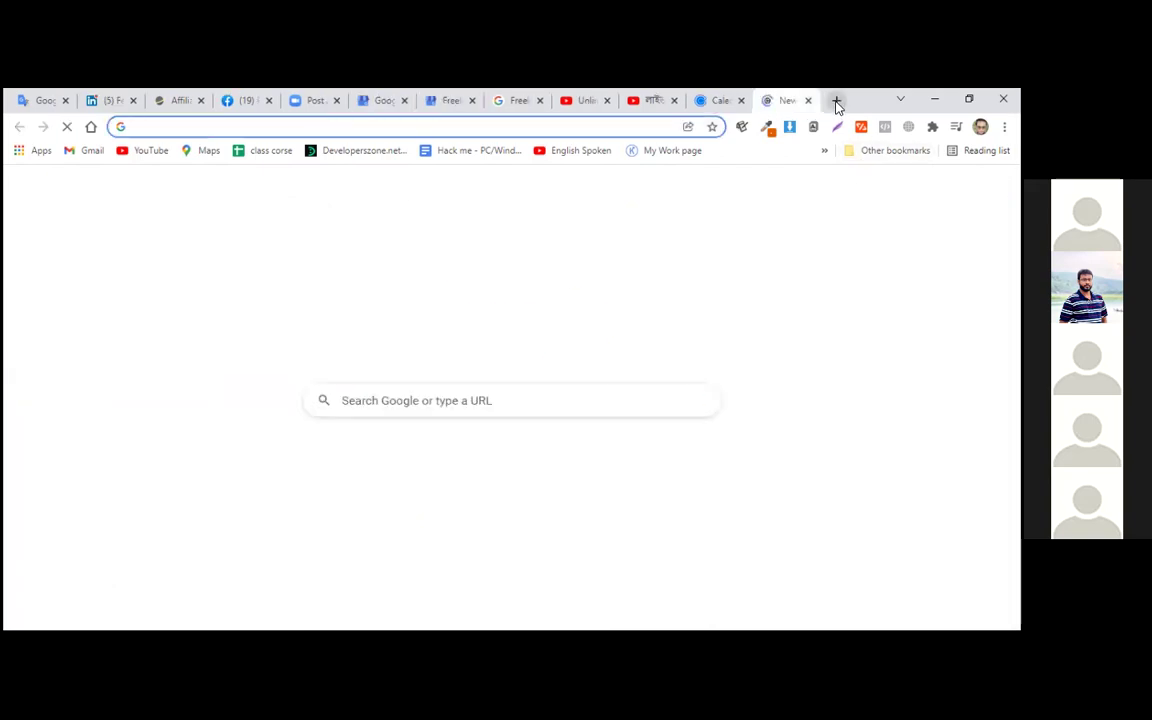
# Step: Load the Calendly 30-minute booking page in the new tab from the pasted link
pyautogui.click(836, 101)
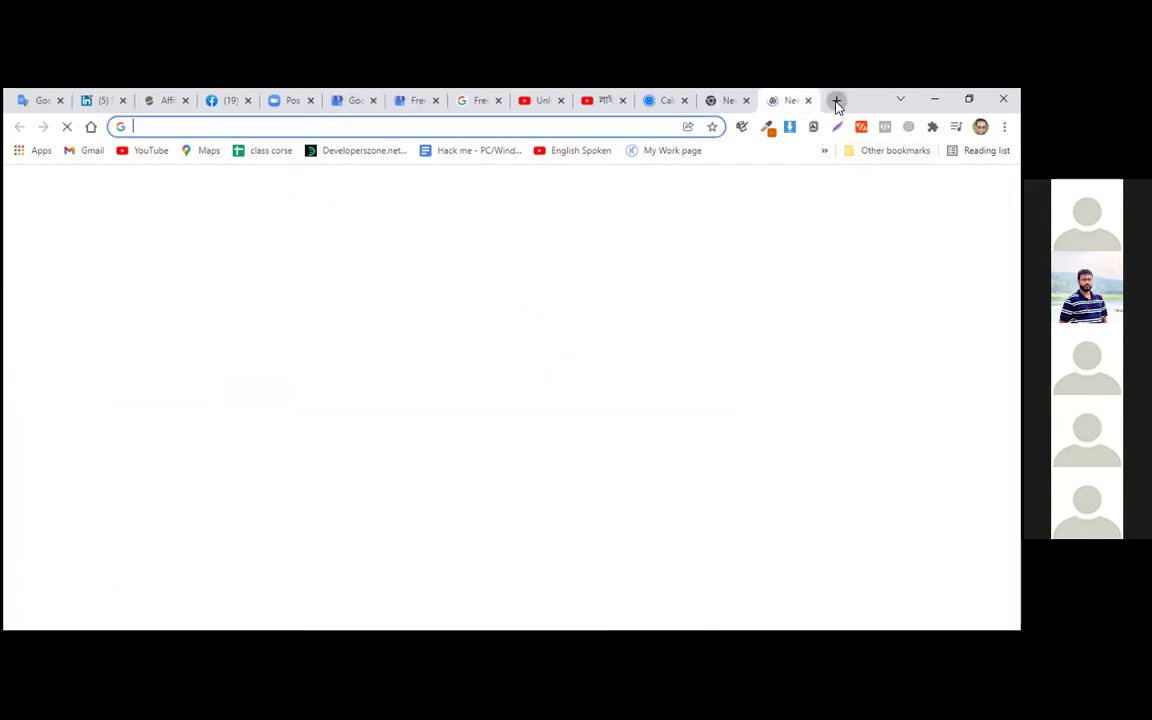
pyautogui.rightClick(388, 134)
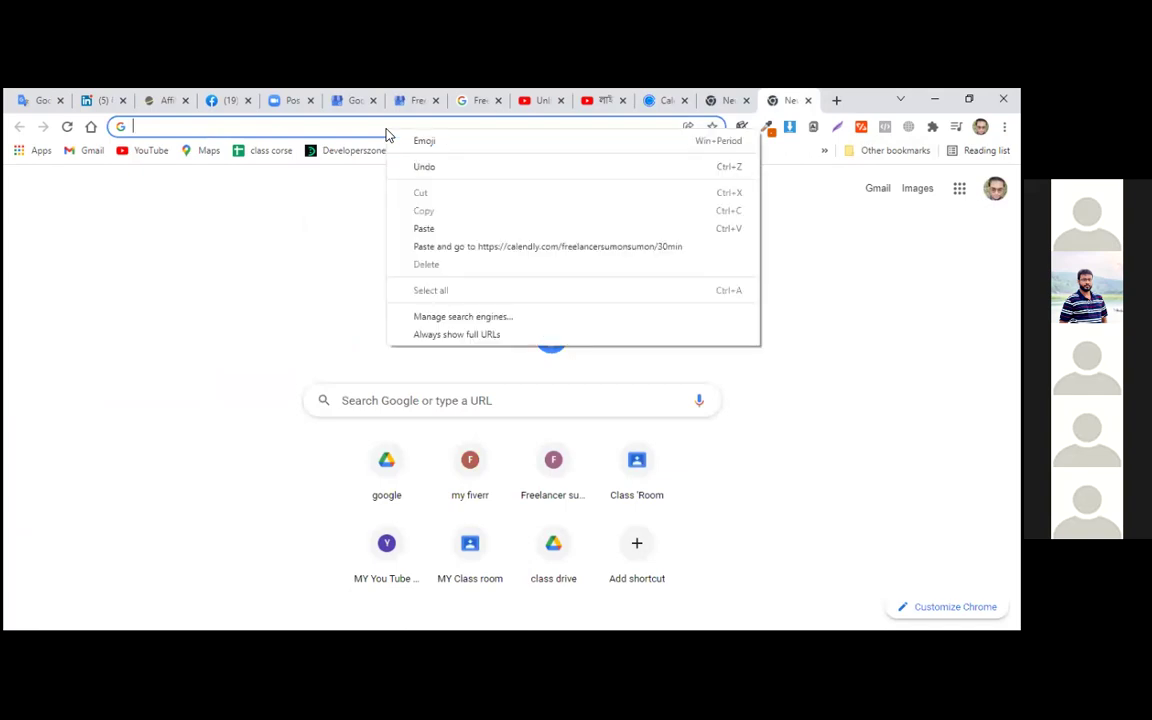
pyautogui.rightClick(370, 129)
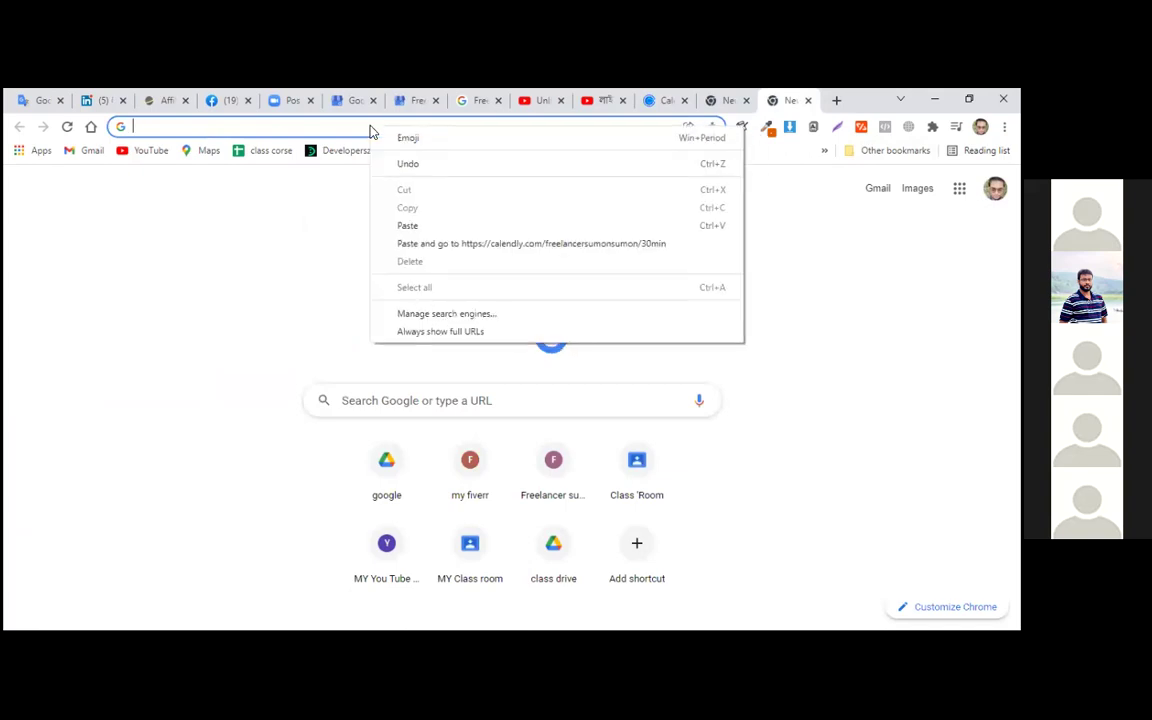
pyautogui.click(409, 225)
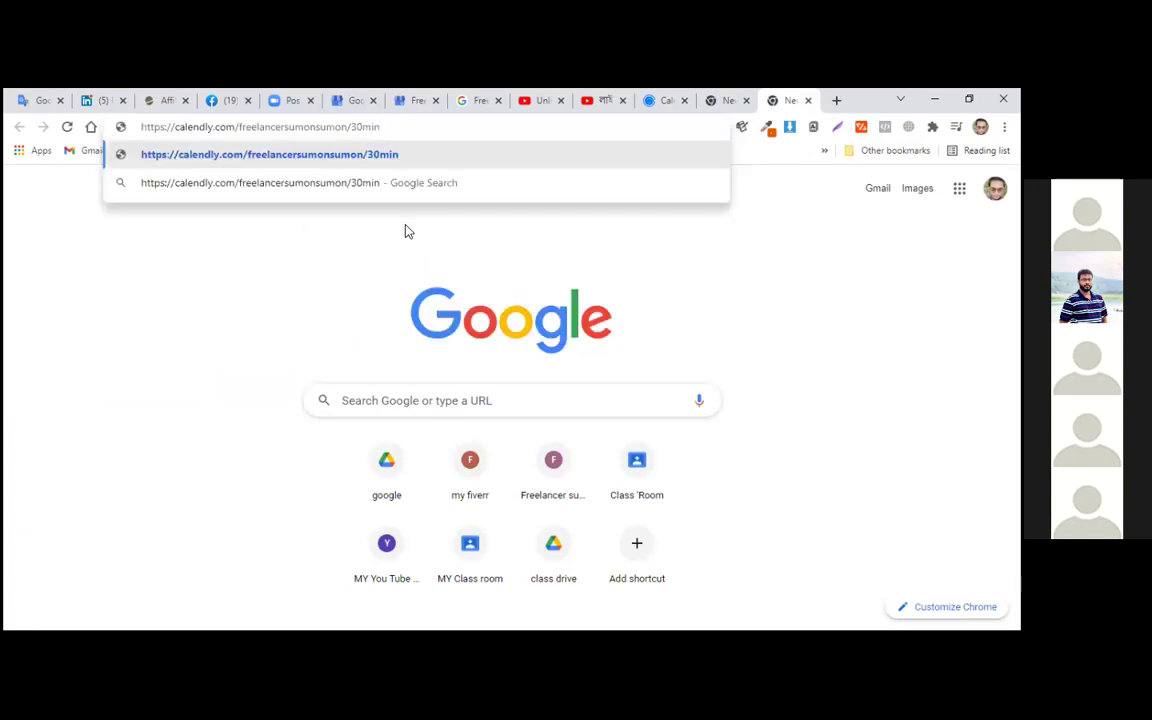
pyautogui.click(407, 231)
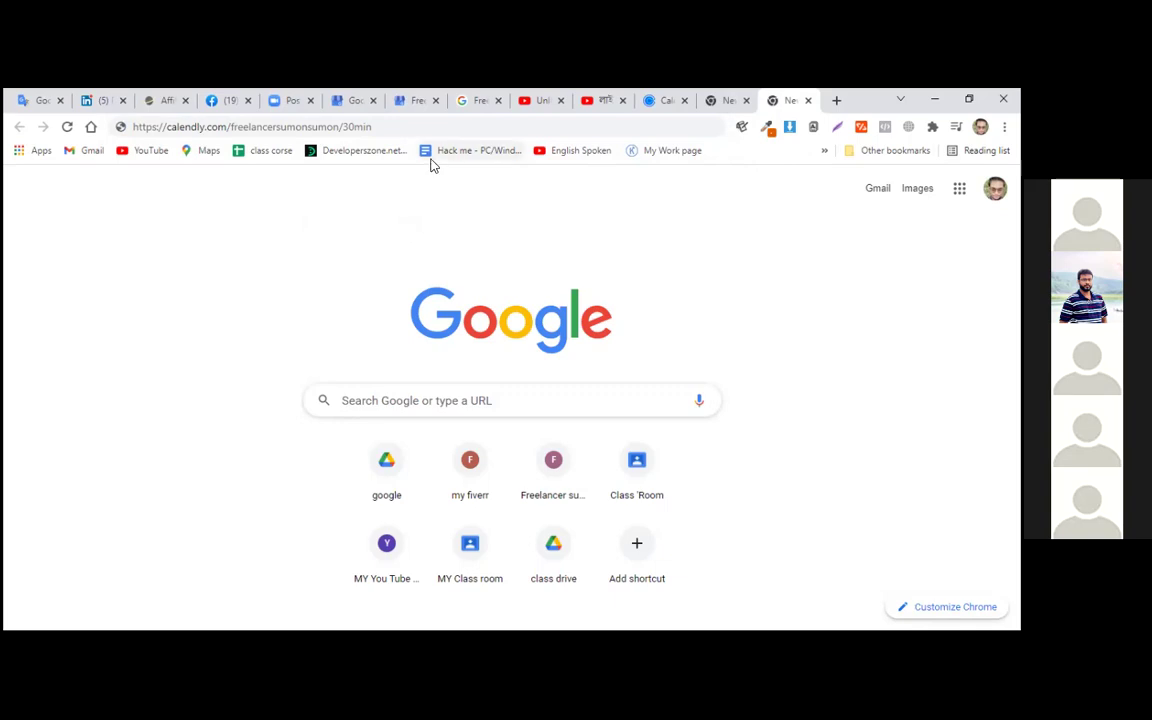
pyautogui.hotkey('ctrl', 'l')
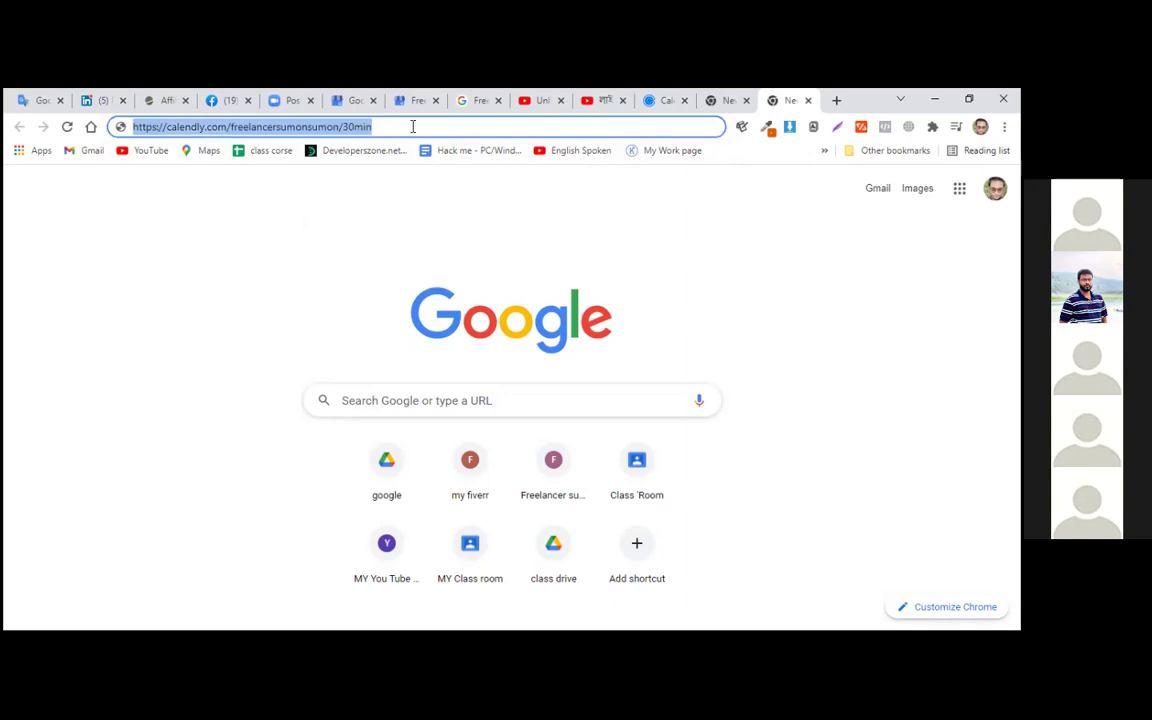
pyautogui.press('Return')
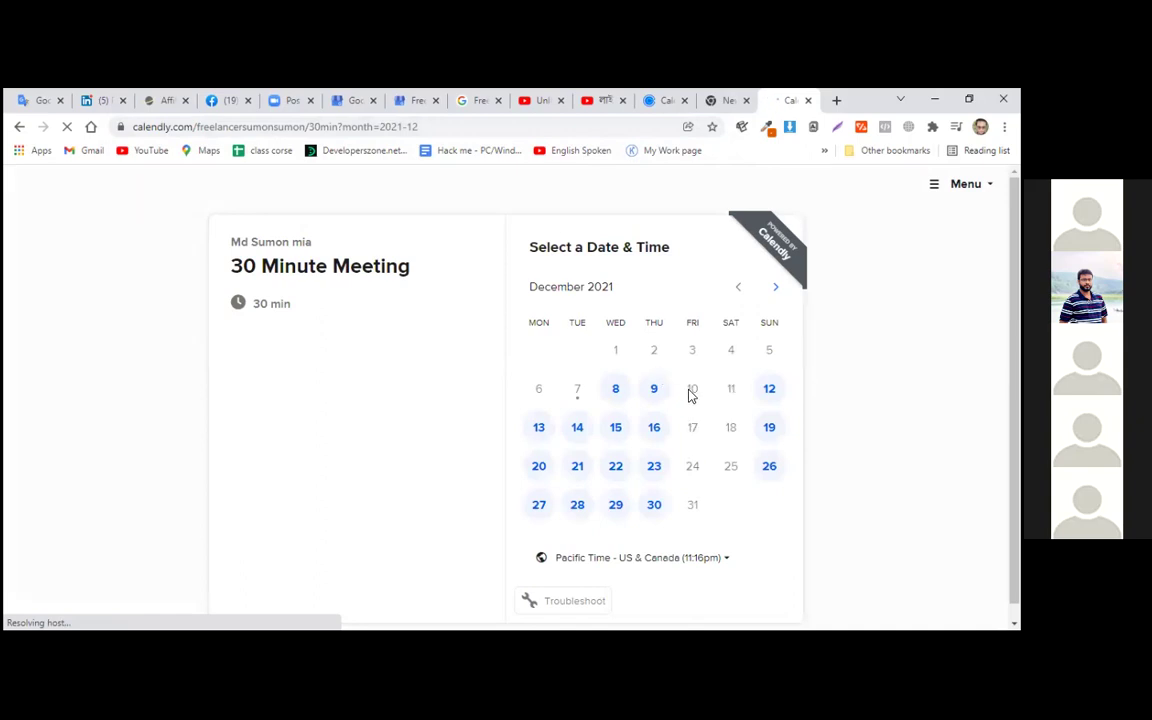
# Step: Pick Tuesday, December 14 at 5:00am on the Calendly booking page, then return to the Business Profile tab
pyautogui.click(577, 430)
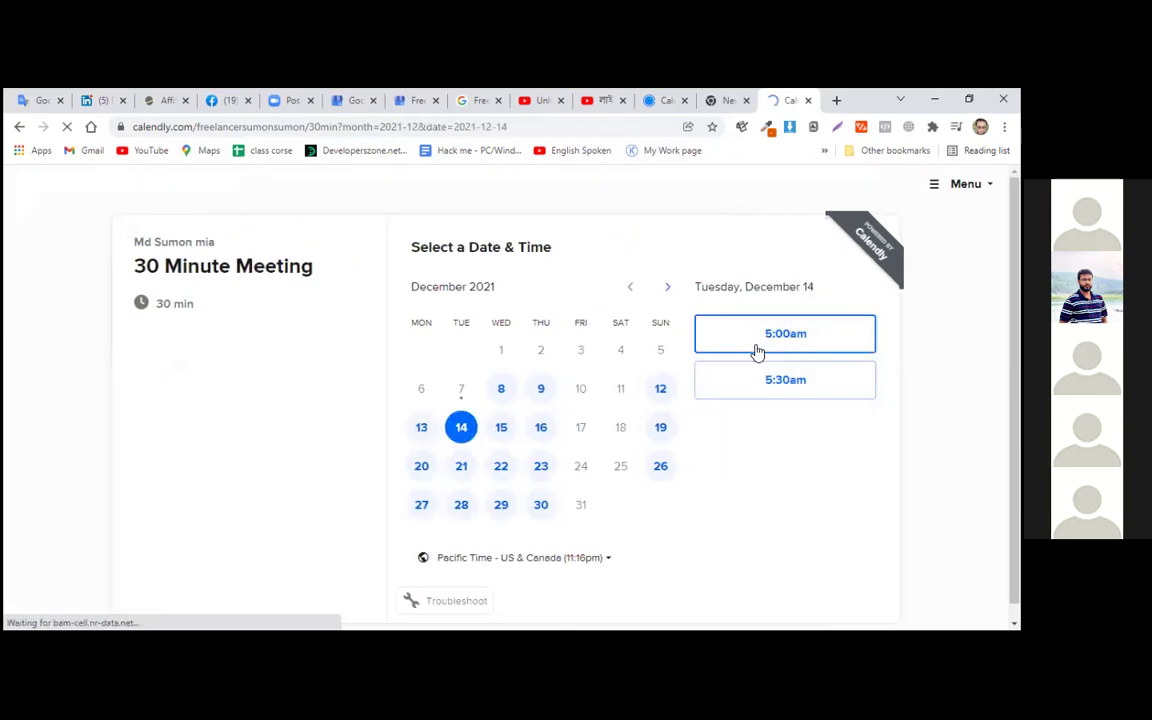
pyautogui.click(820, 356)
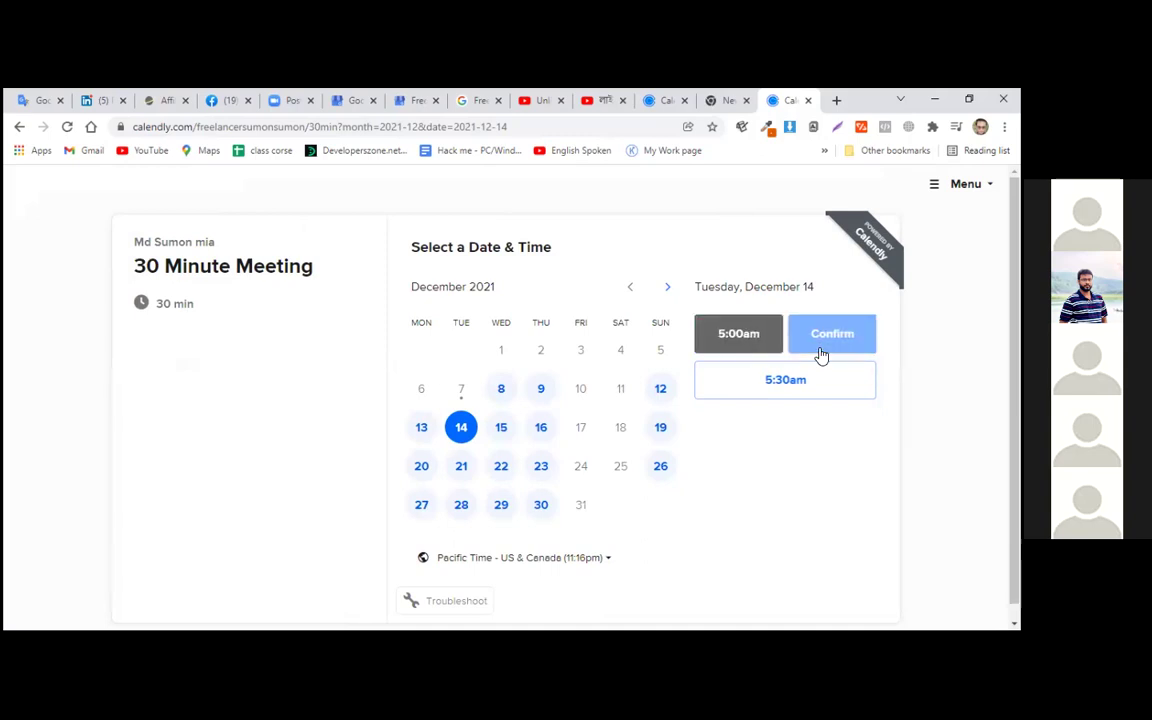
pyautogui.click(418, 101)
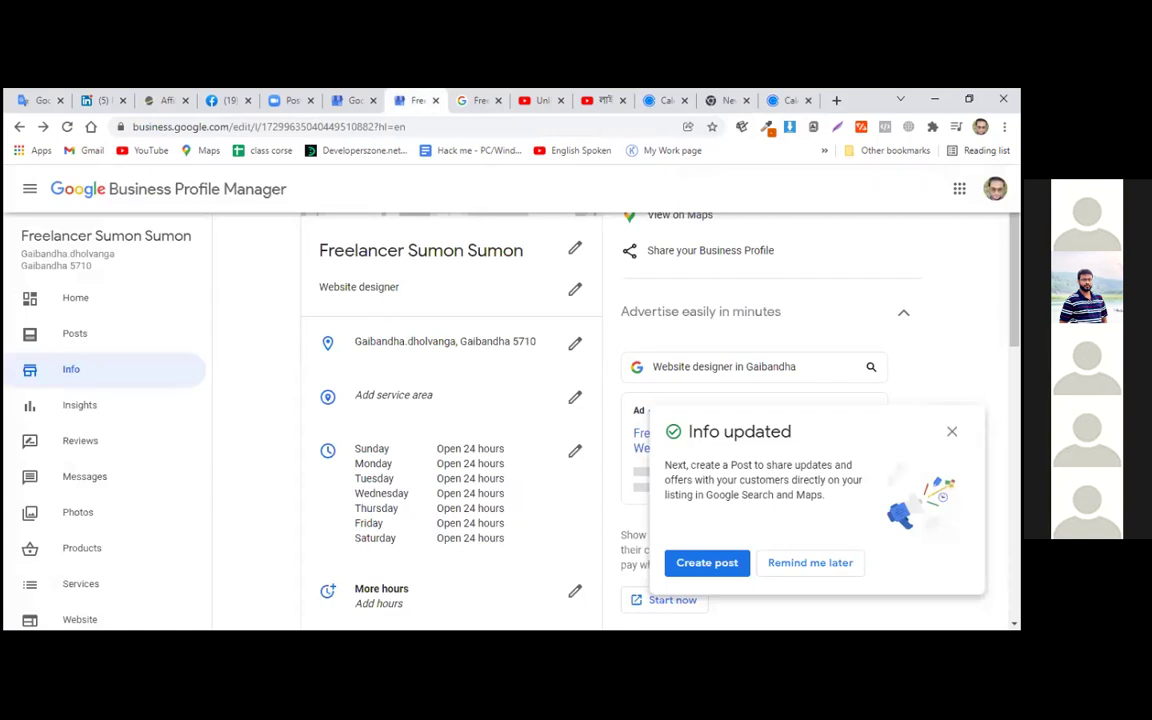
# Step: Open the business's empty Posts page and dismiss the offer-post introduction
pyautogui.scroll(-1, 425, 494)
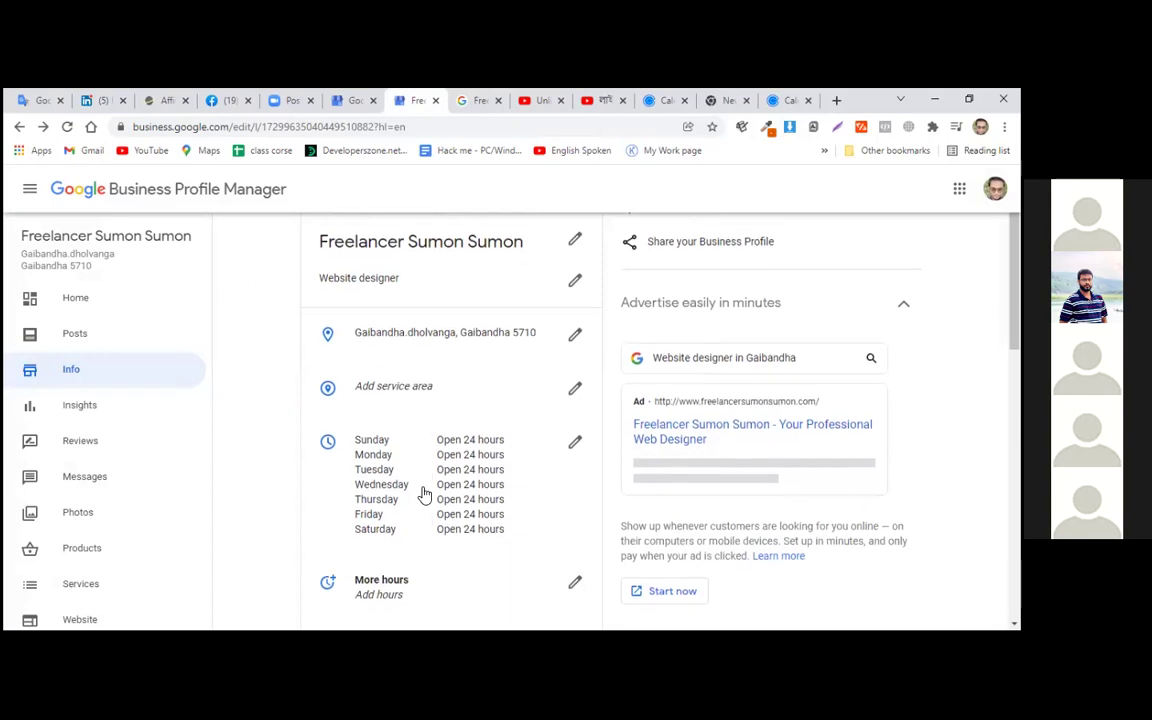
pyautogui.scroll(-2, 425, 494)
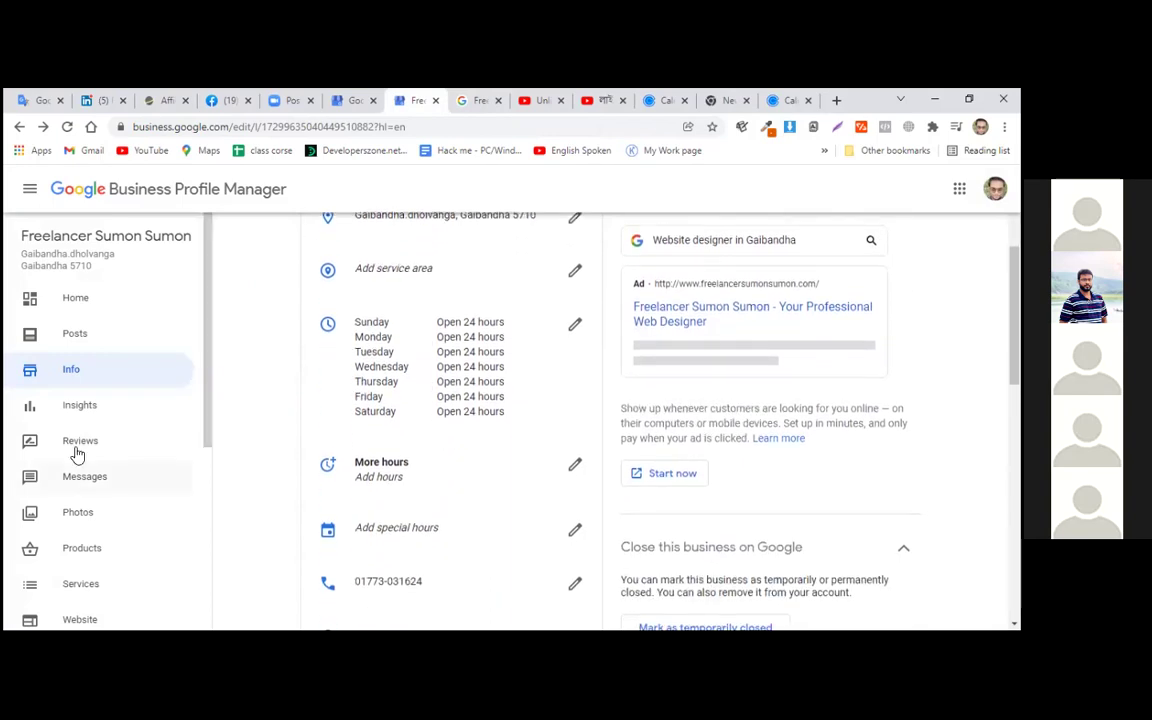
pyautogui.click(65, 339)
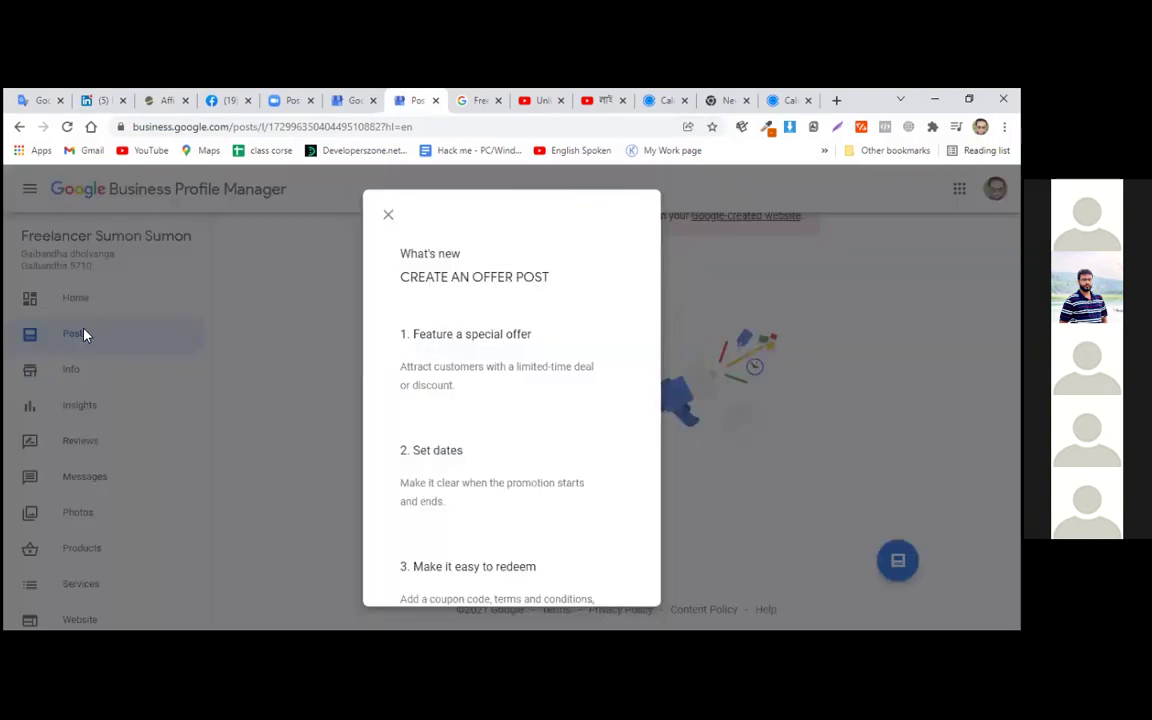
pyautogui.click(387, 218)
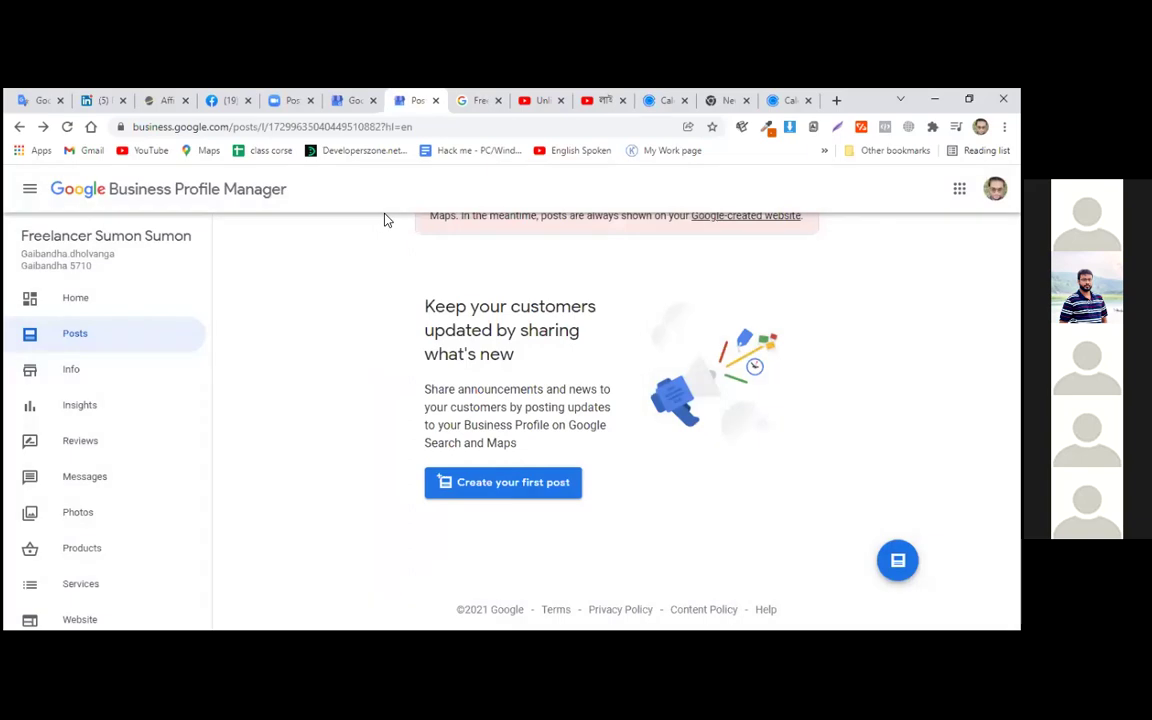
# Step: Start a new post reading 'You can appointme here to get idea about website design.'
pyautogui.click(546, 487)
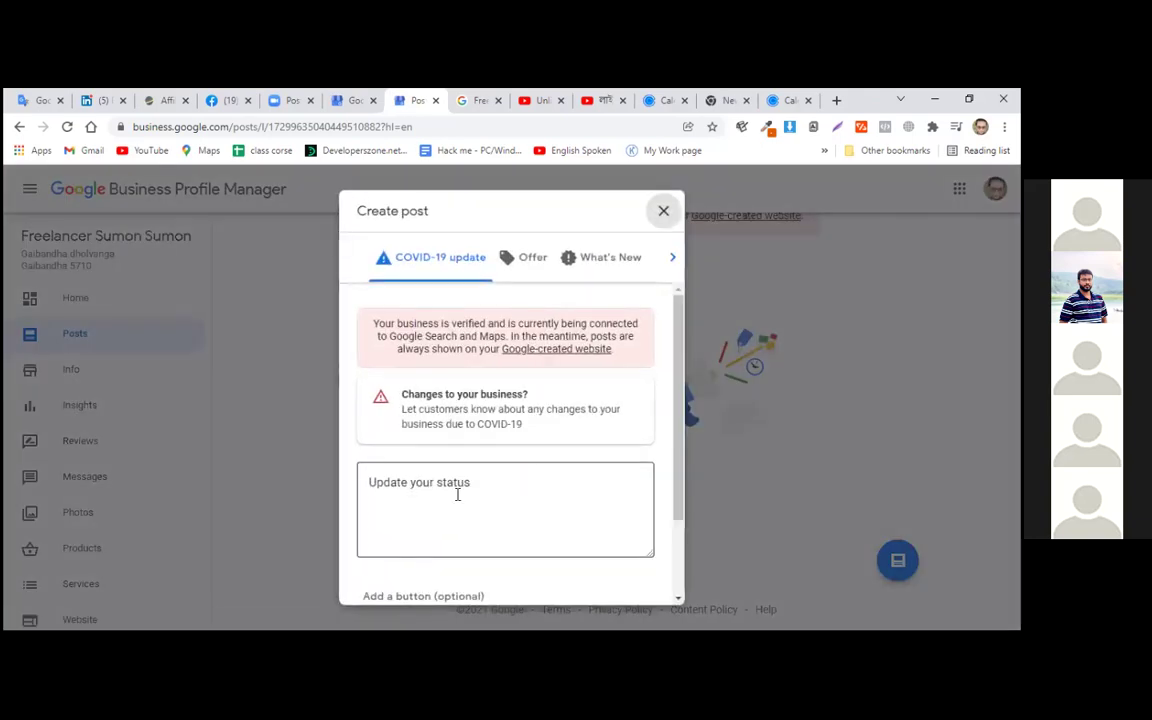
pyautogui.click(458, 494)
pyautogui.write('Y')
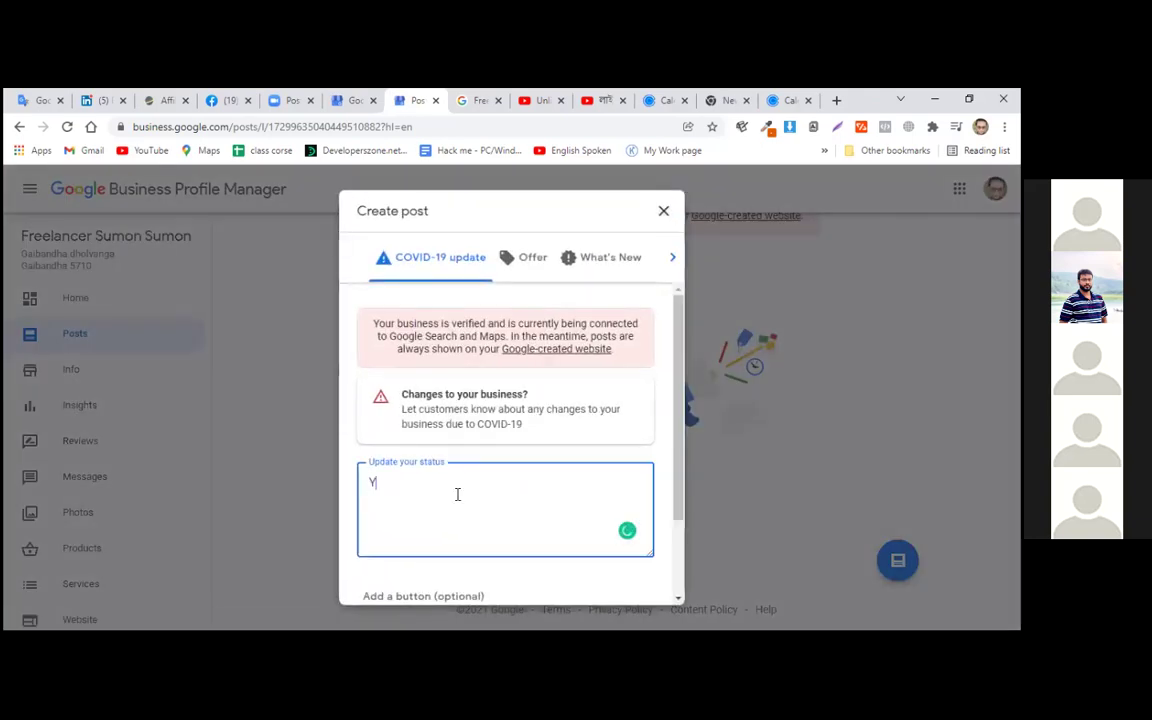
pyautogui.write('ou can appointm')
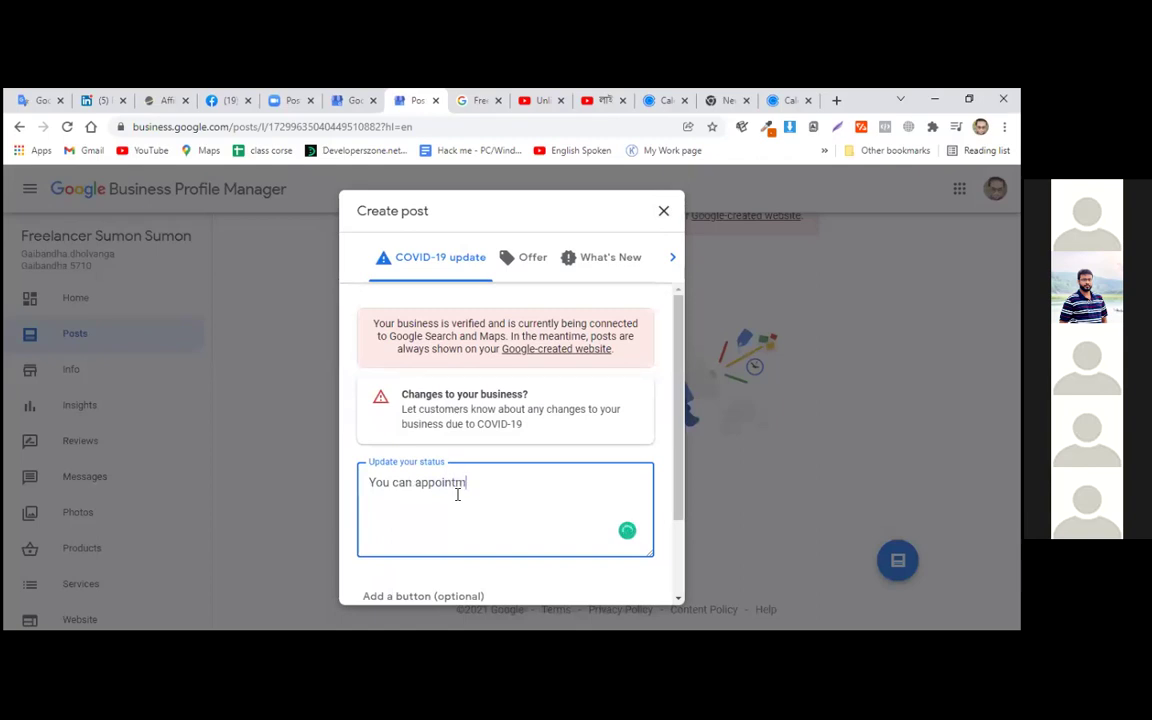
pyautogui.press('BackSpace')
pyautogui.write('me here to get idea about website design')
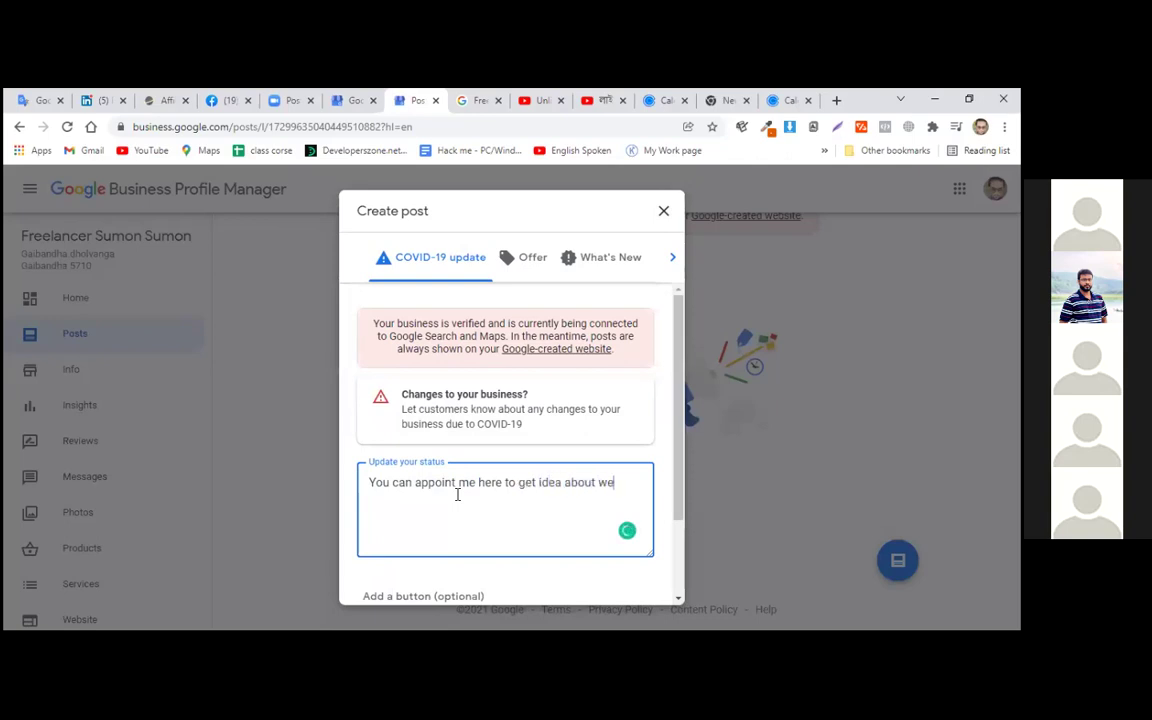
pyautogui.write('.')
# Step: Add a Learn more button linking to the pasted Calendly URL and publish the post
pyautogui.scroll(-2, 509, 506)
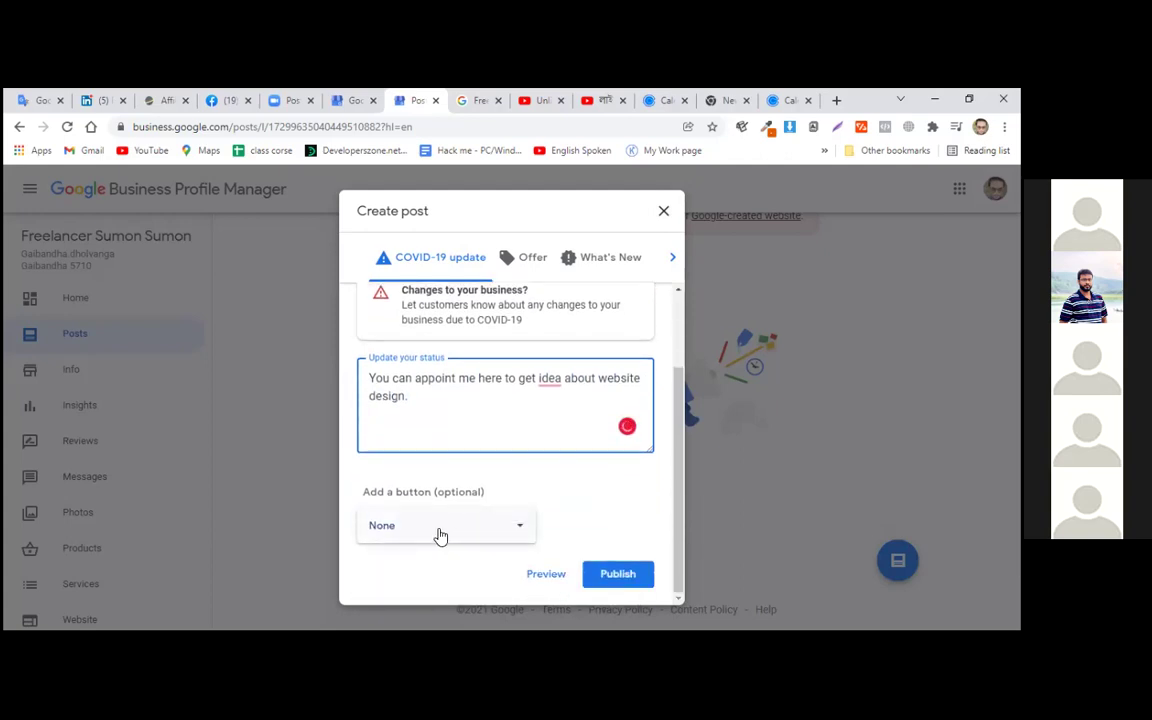
pyautogui.click(440, 533)
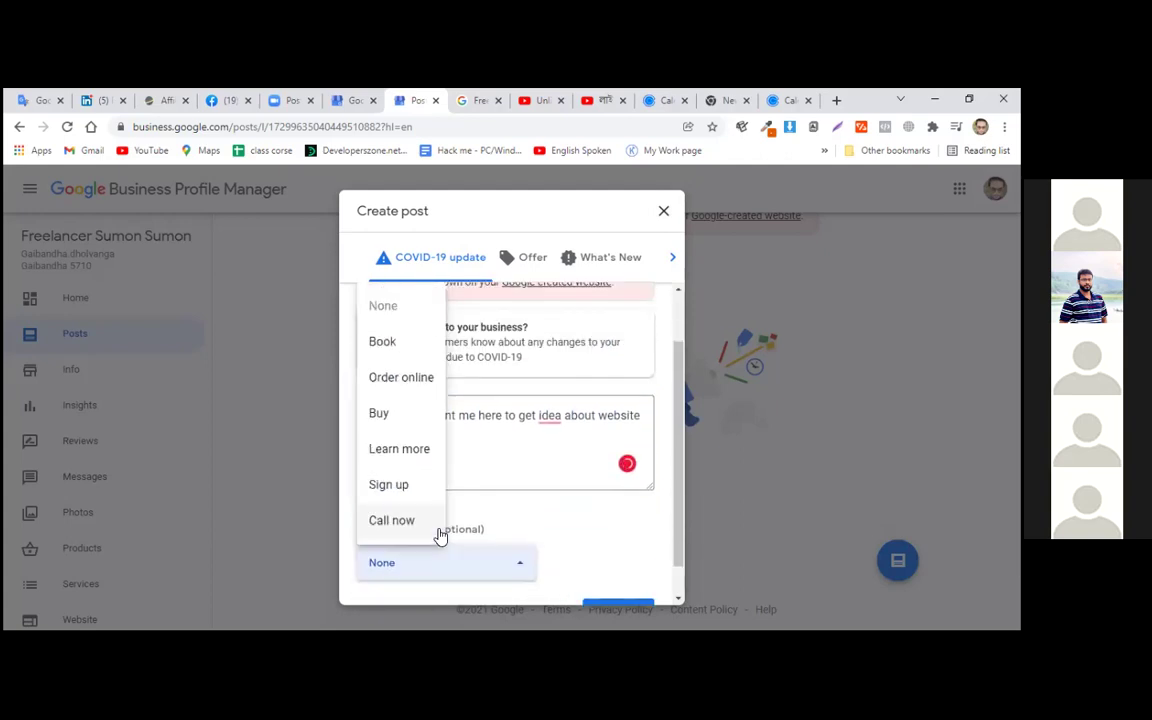
pyautogui.click(410, 450)
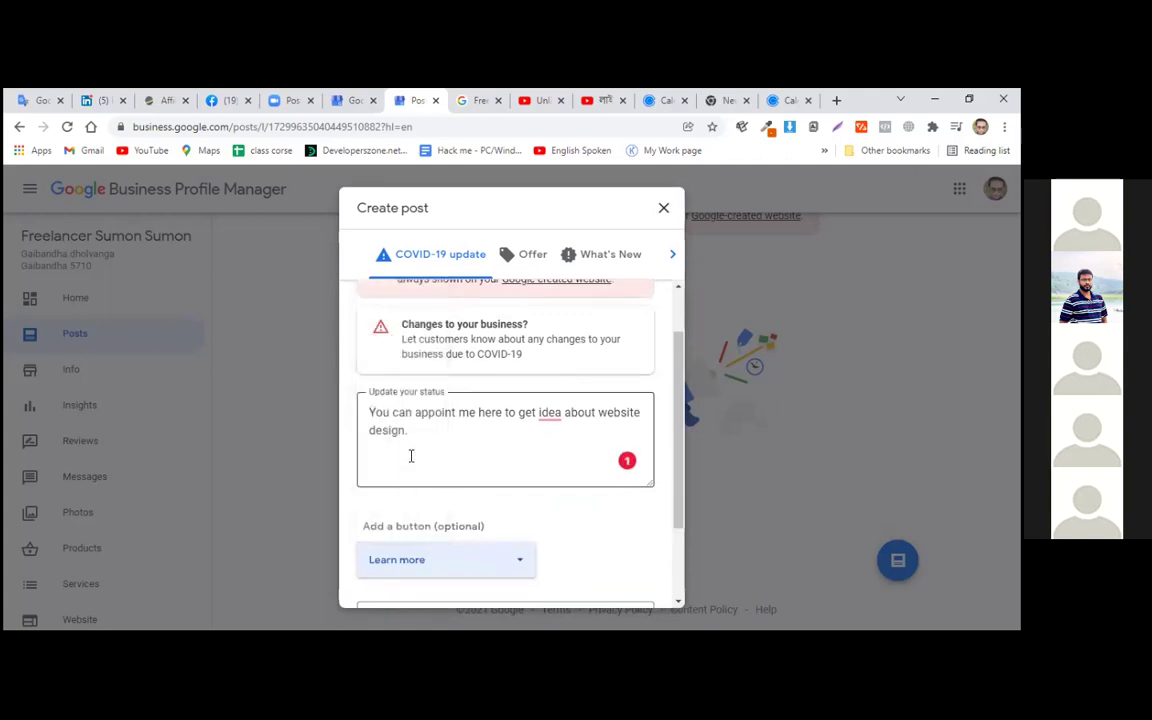
pyautogui.scroll(-2, 506, 514)
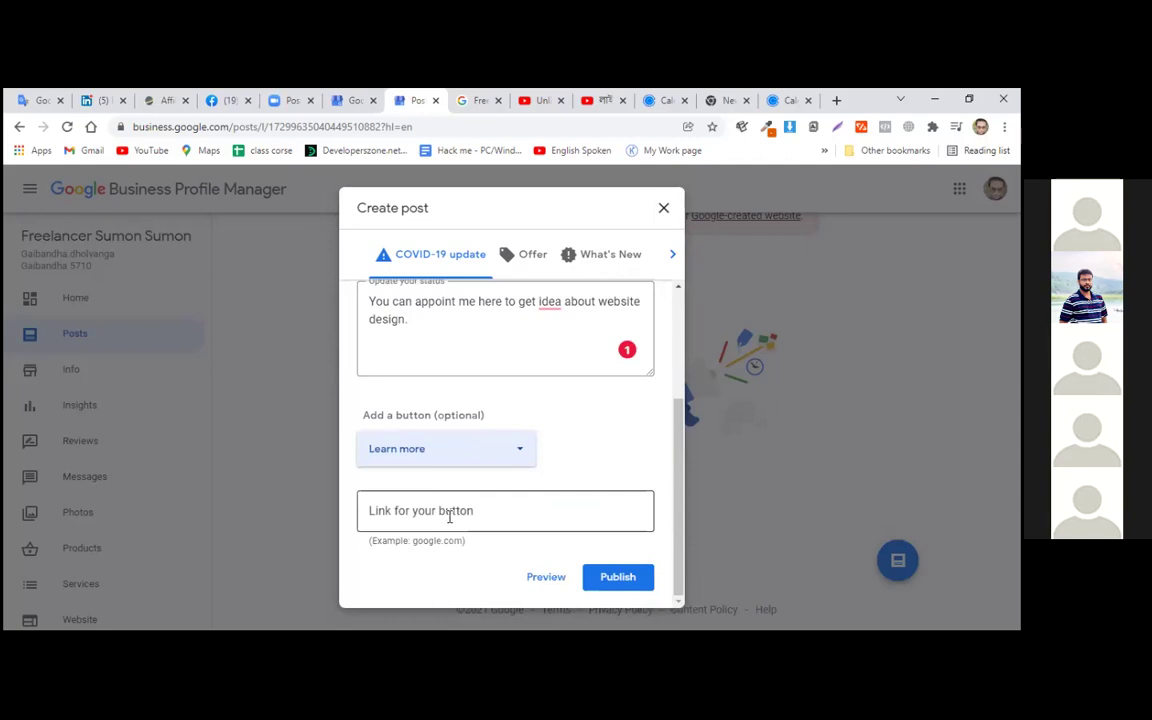
pyautogui.click(447, 515)
pyautogui.write('https://calendly.com/freelancersumonsumon/30min')
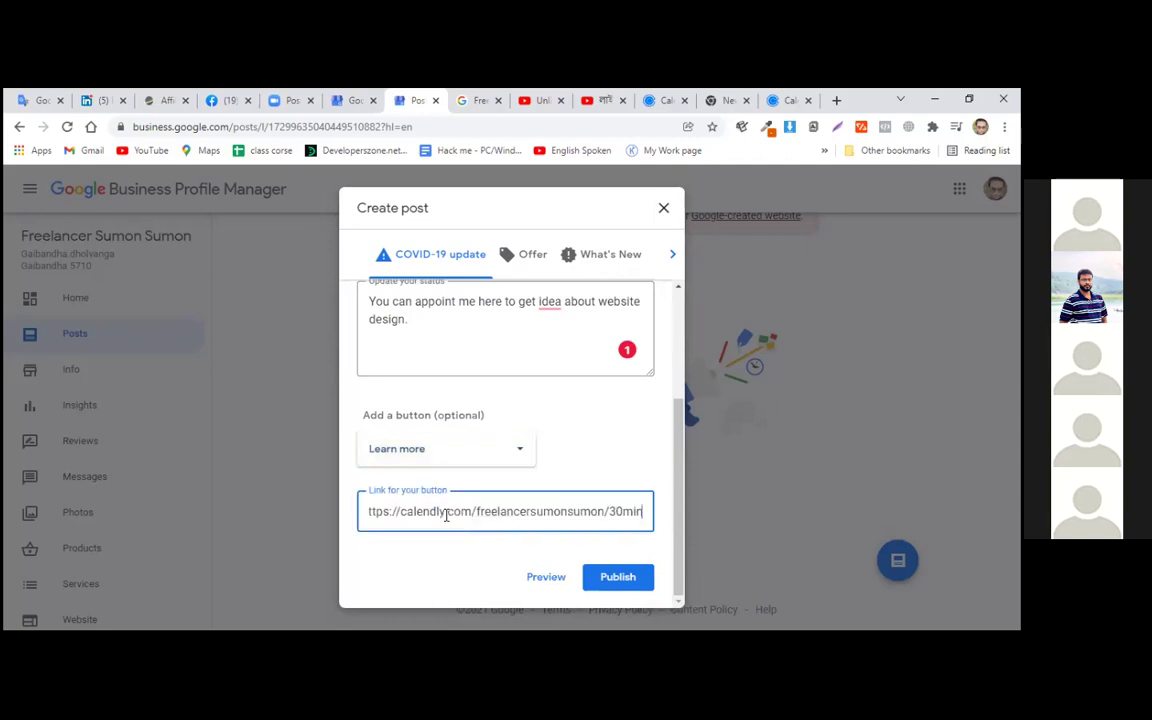
pyautogui.click(624, 580)
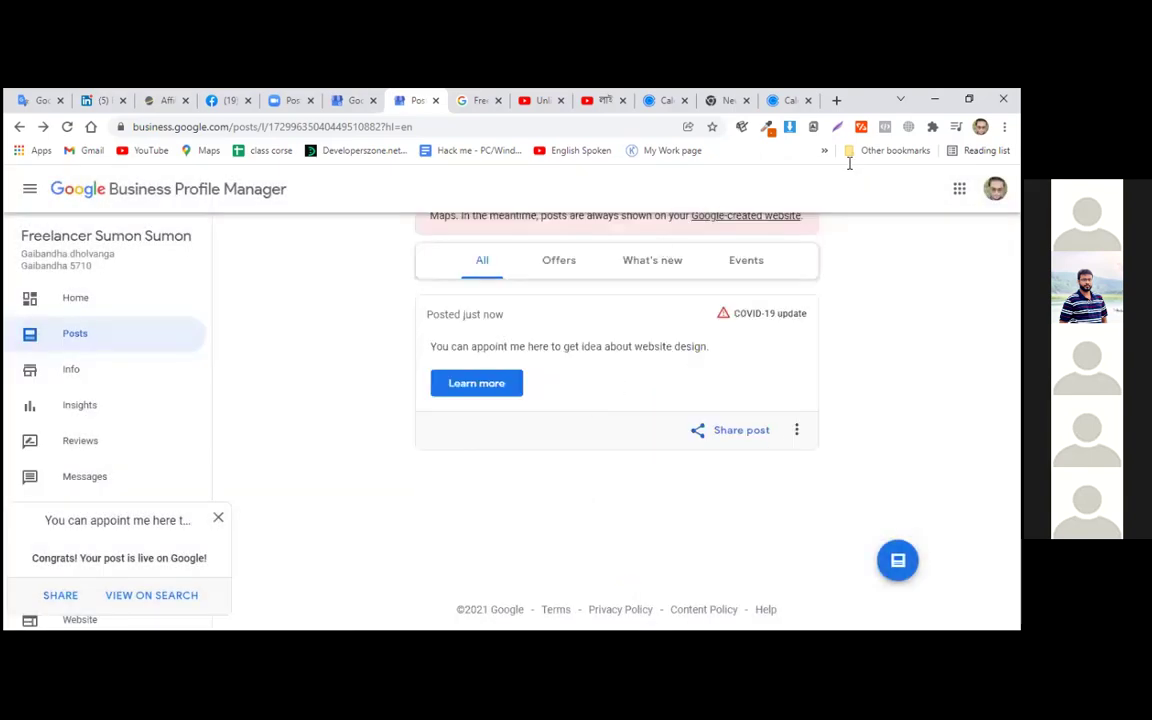
# Step: Search Google for the other business owner's name
pyautogui.click(472, 102)
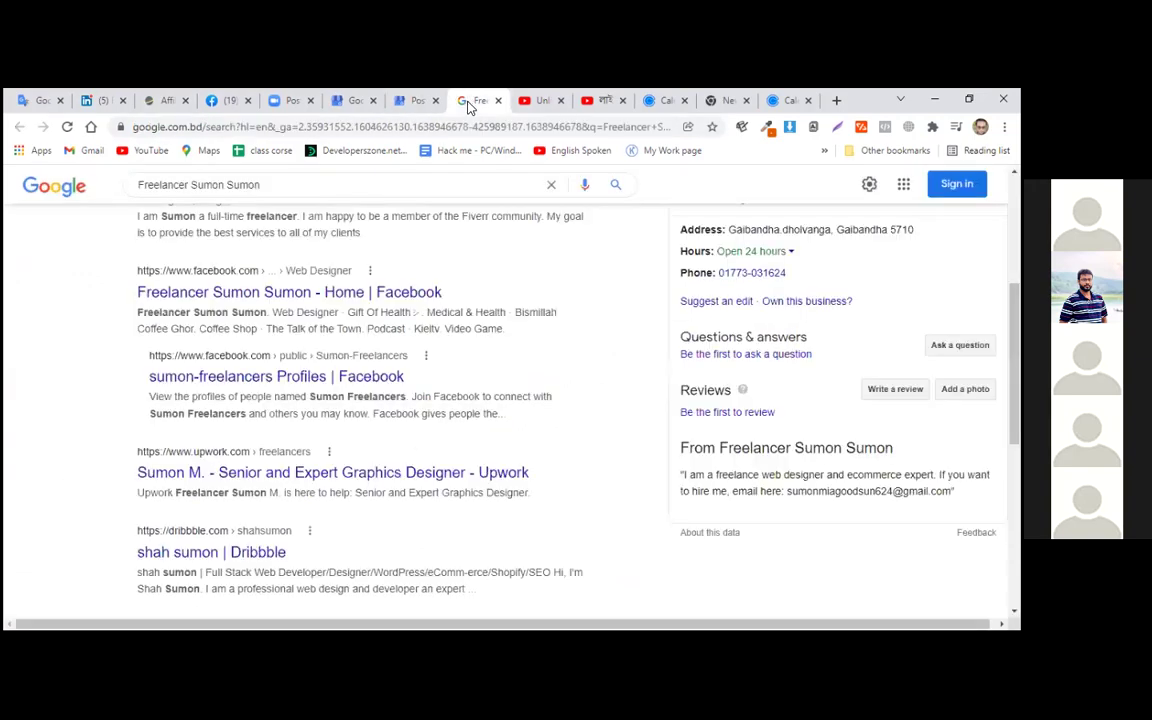
pyautogui.click(362, 133)
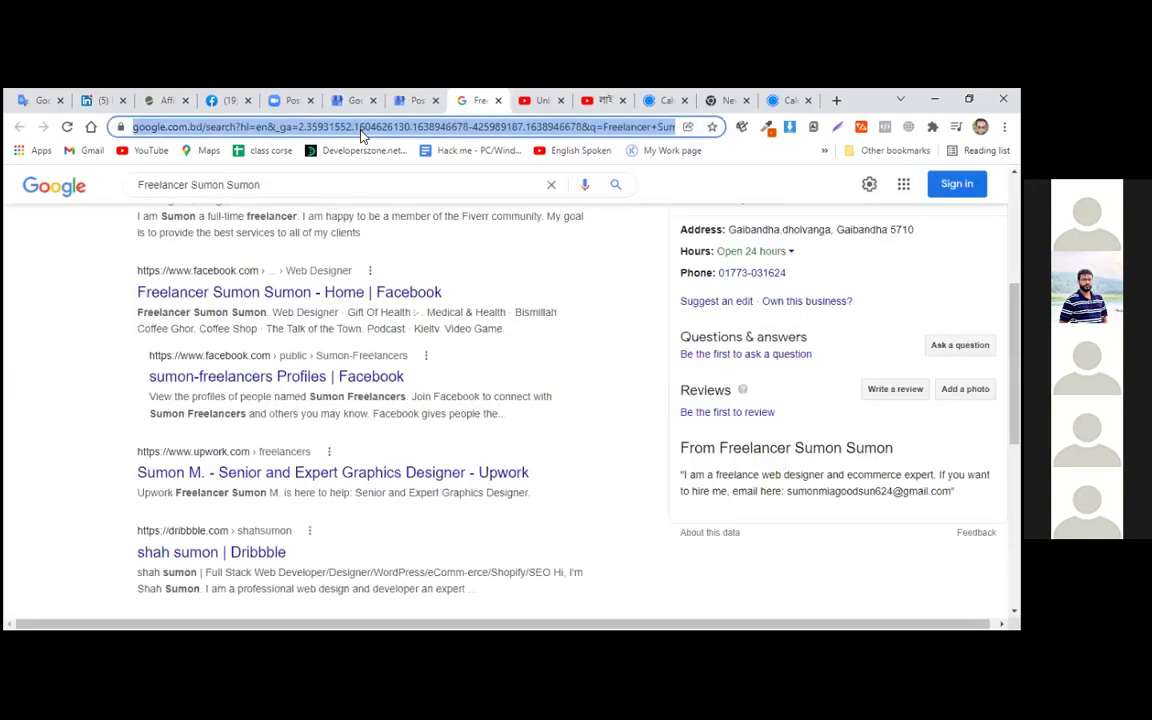
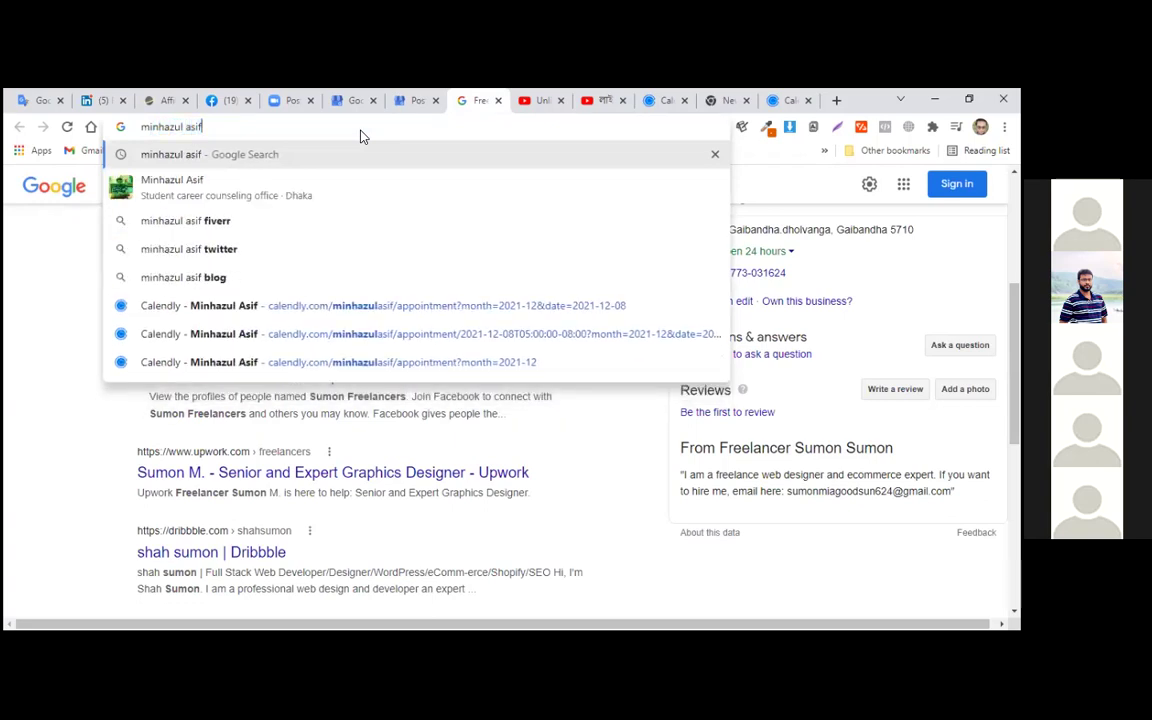
pyautogui.press('Return')
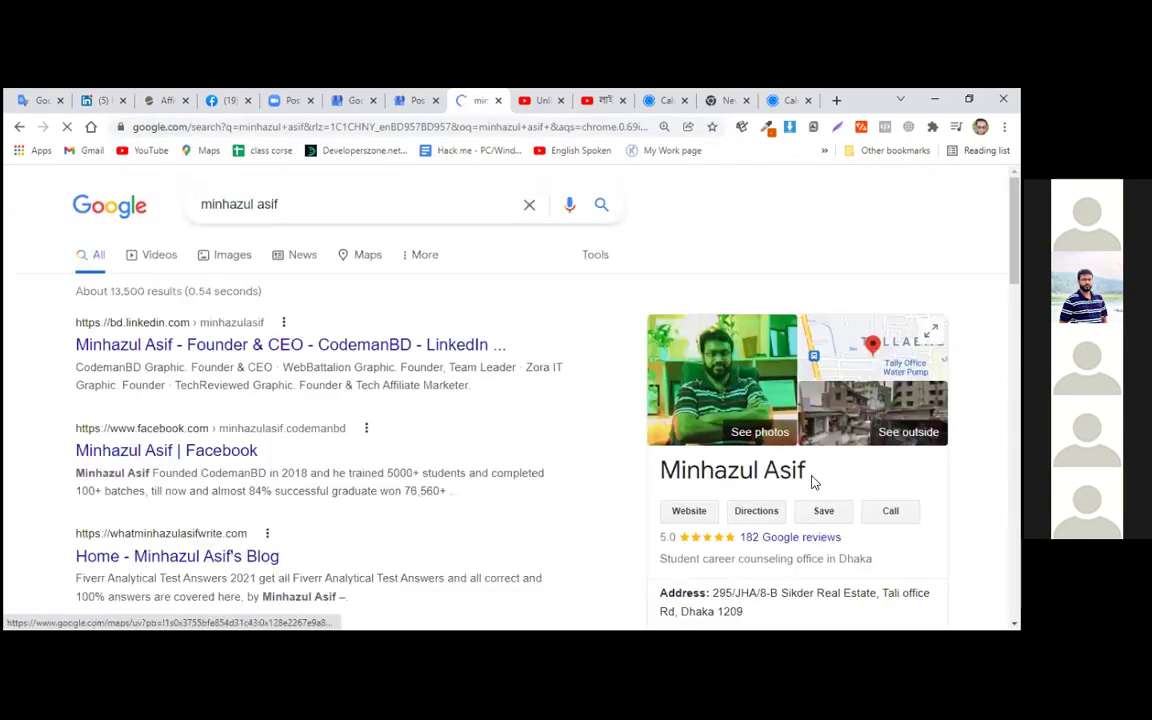
# Step: Browse the knowledge panel's update cards and open one update post
pyautogui.scroll(-10, 815, 485)
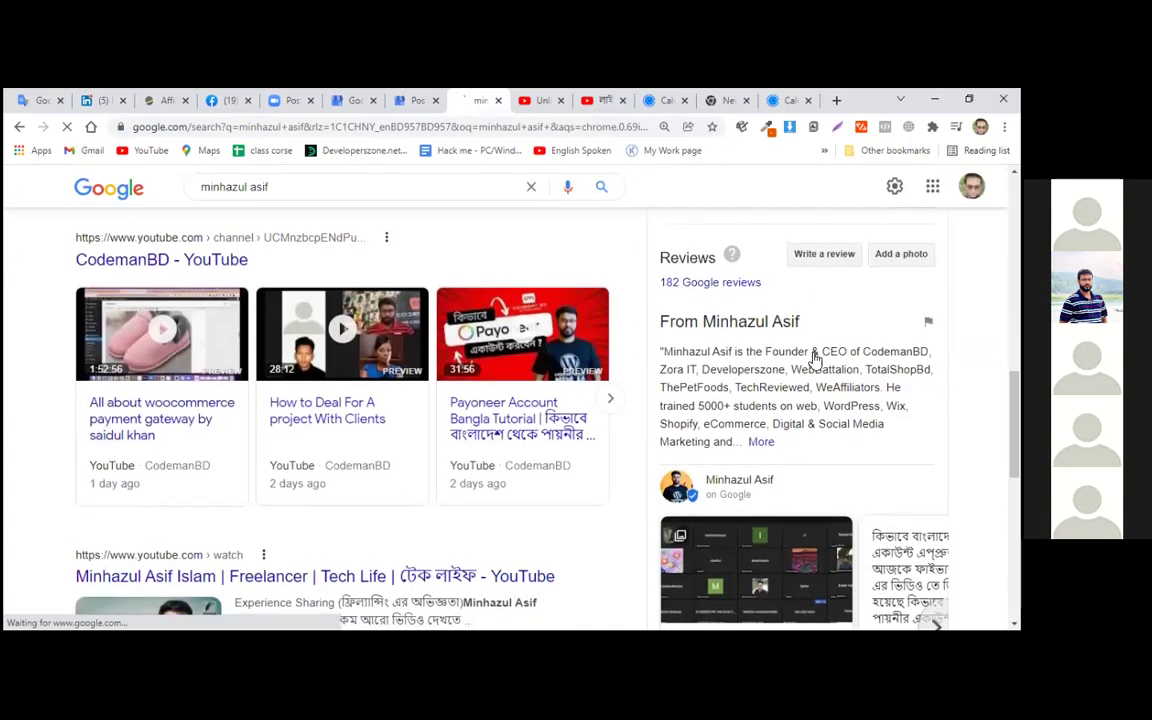
pyautogui.scroll(-2, 815, 357)
pyautogui.scroll(-1, 815, 360)
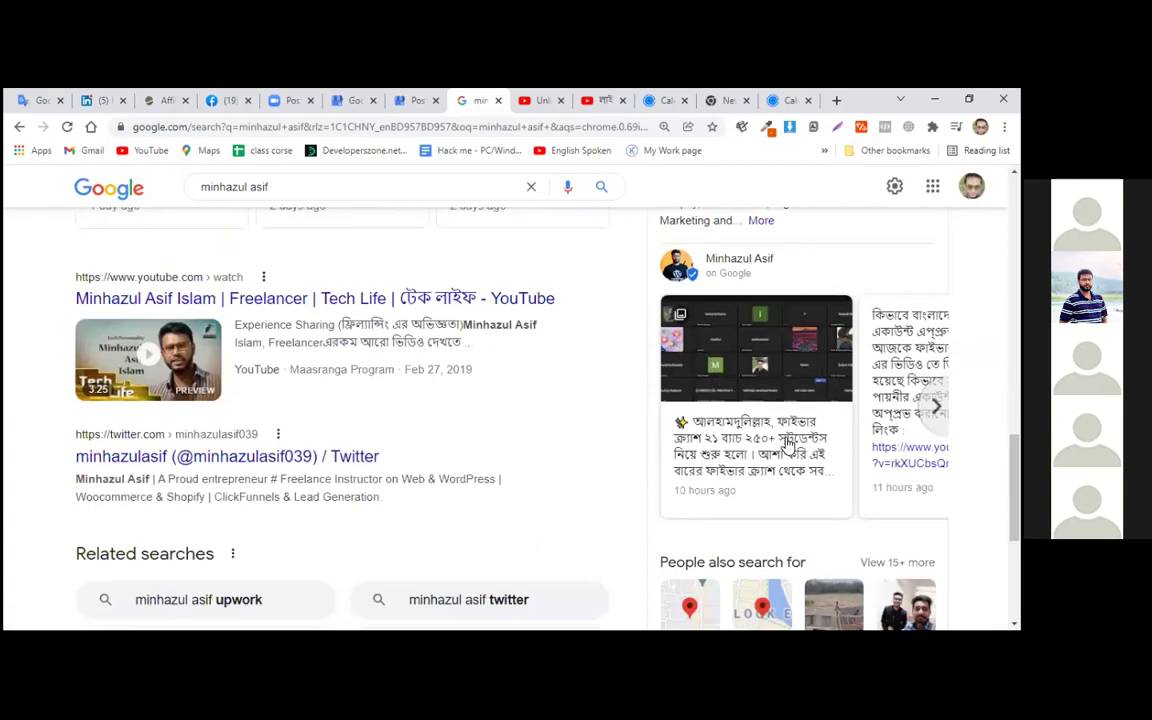
pyautogui.hscroll(5, 800, 400)
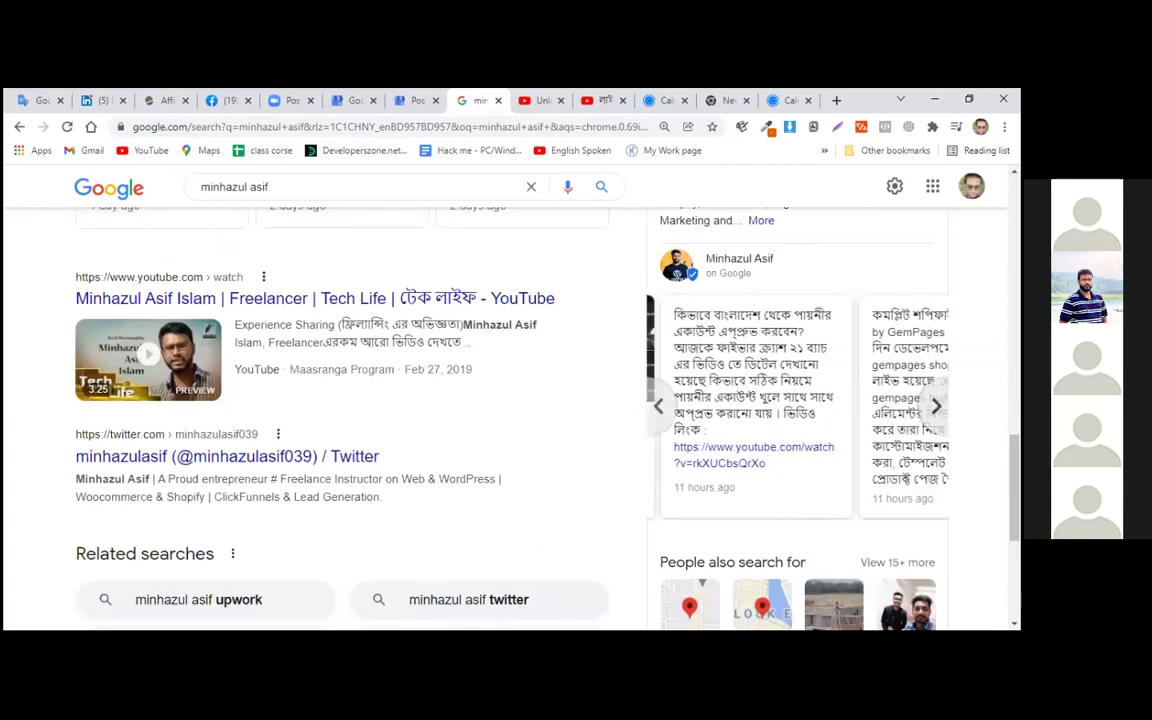
pyautogui.hscroll(5, 800, 405)
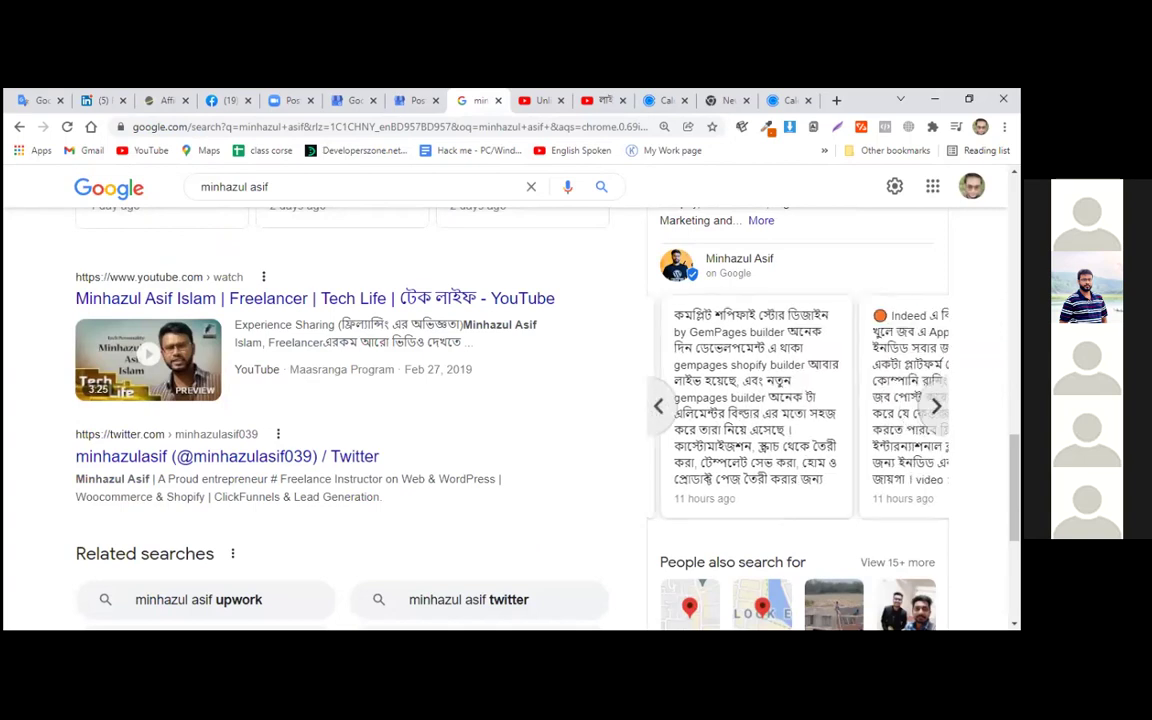
pyautogui.hscroll(3, 778, 402)
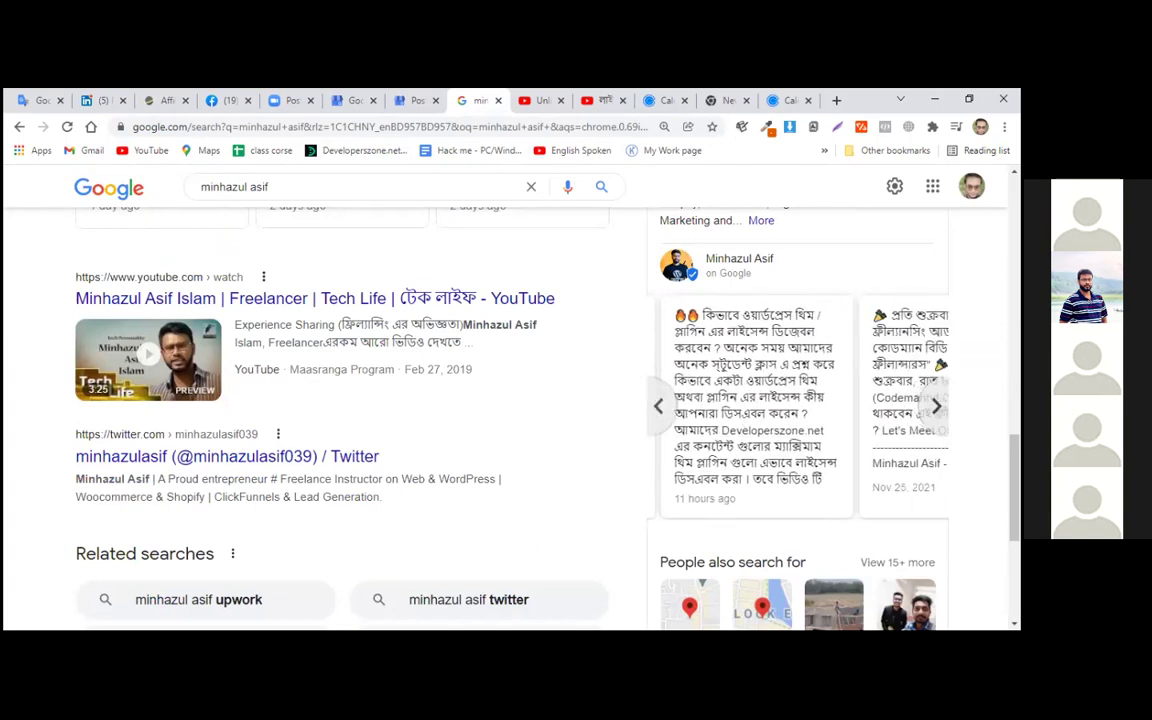
pyautogui.click(778, 402)
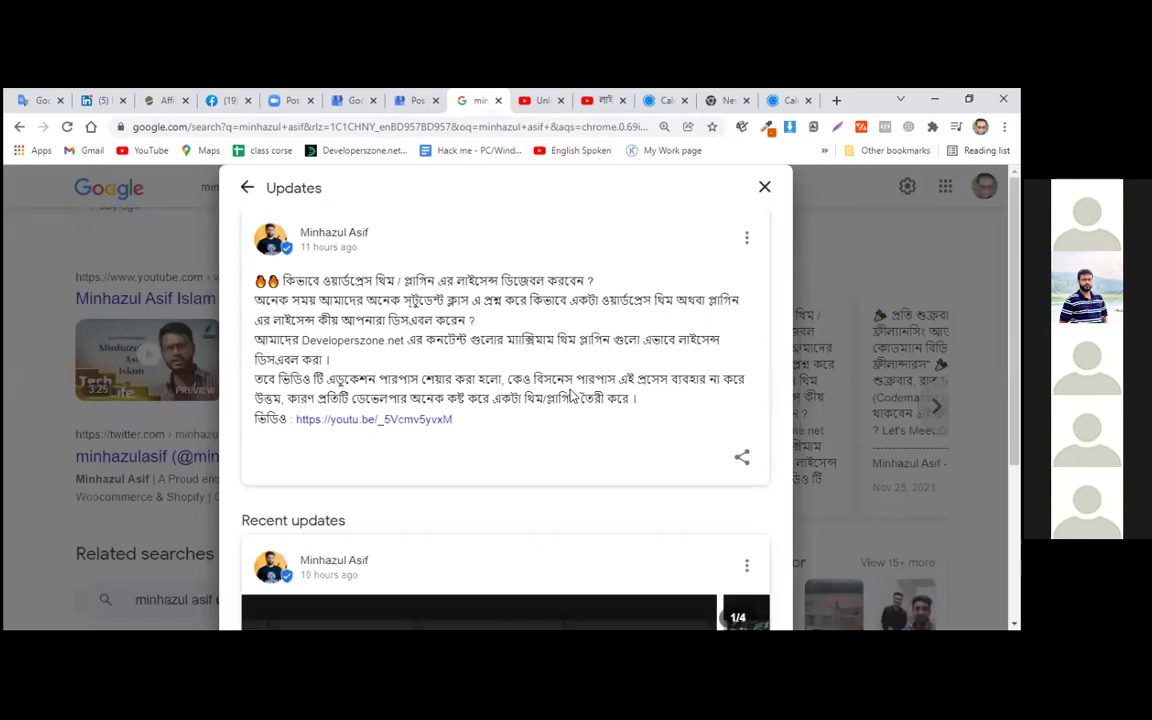
# Step: Close the business updates panel and return to the Business Profile posts tab
pyautogui.scroll(-1, 572, 397)
pyautogui.scroll(-5, 572, 396)
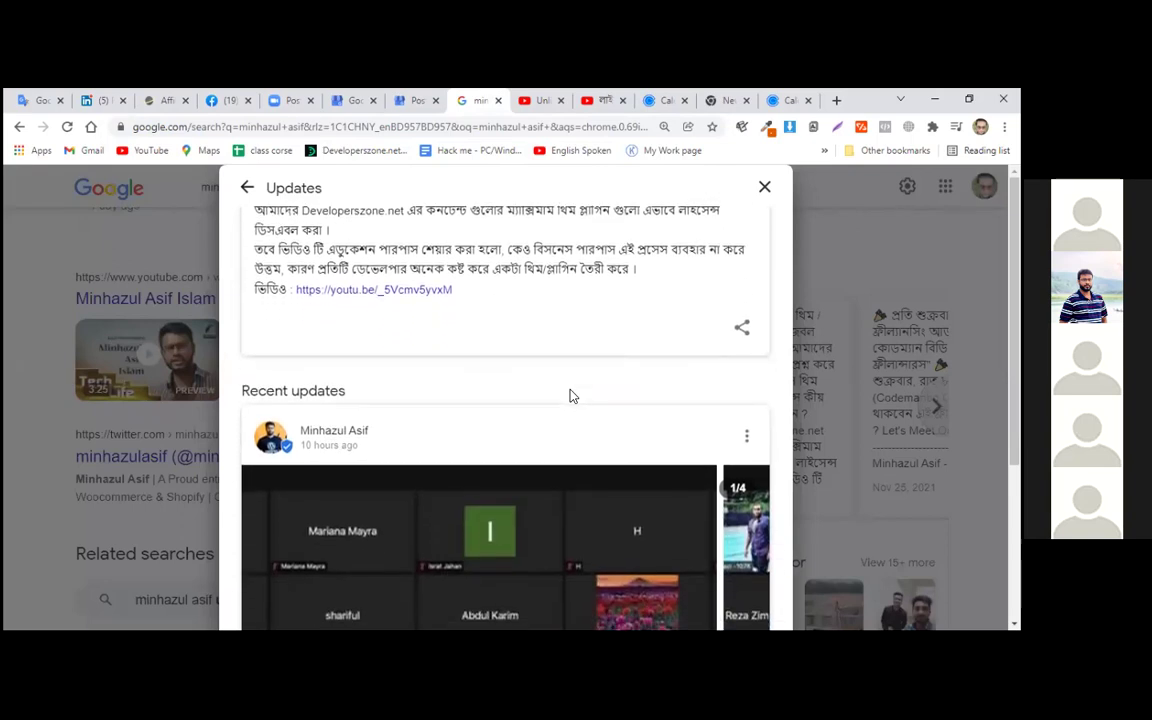
pyautogui.click(763, 187)
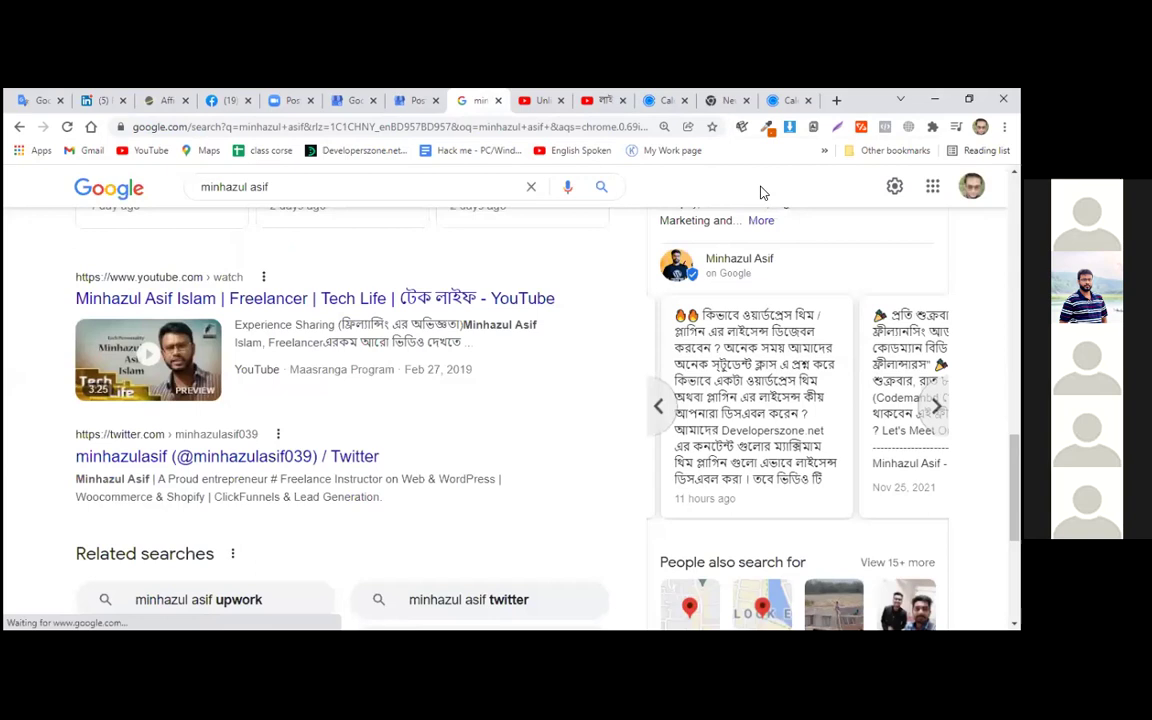
pyautogui.click(416, 102)
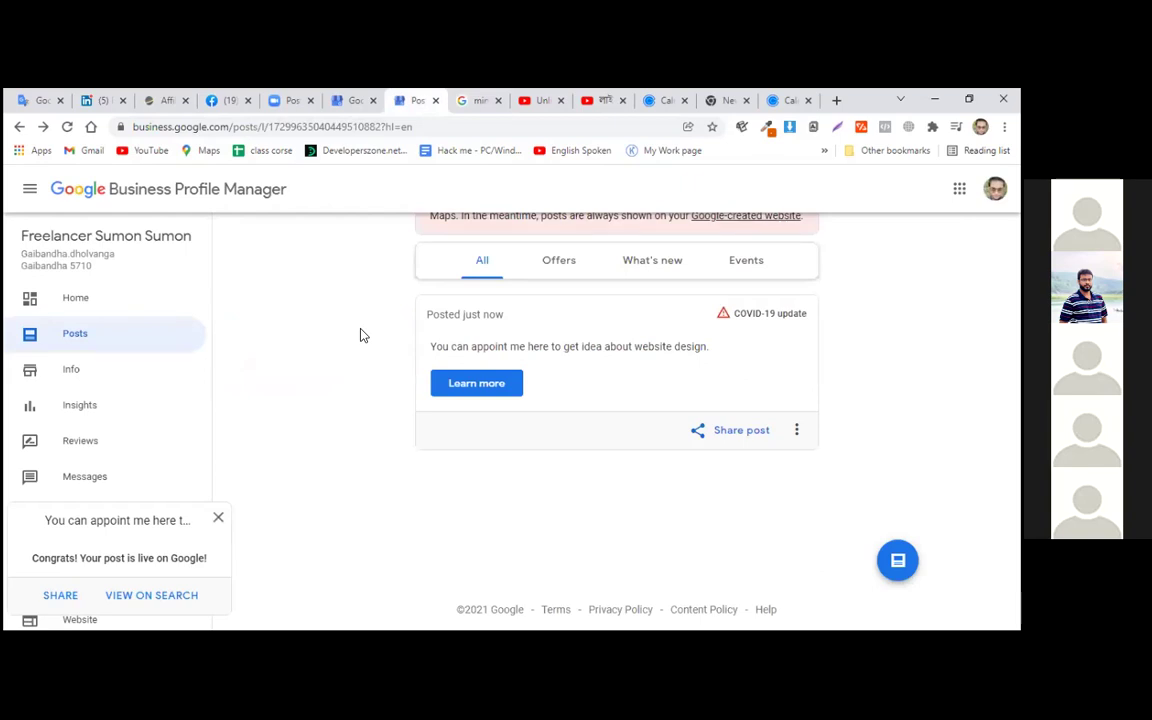
# Step: Close the empty new tab and extra Calendly tab, and dismiss the post-is-live notice
pyautogui.click(746, 100)
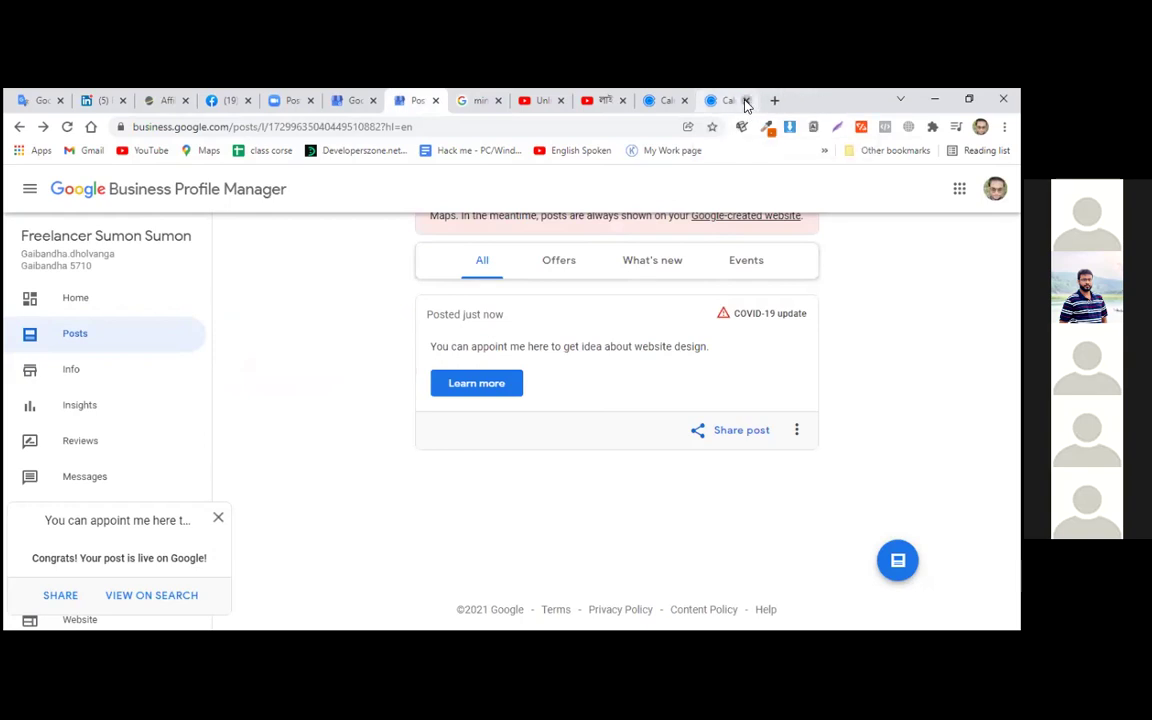
pyautogui.click(746, 100)
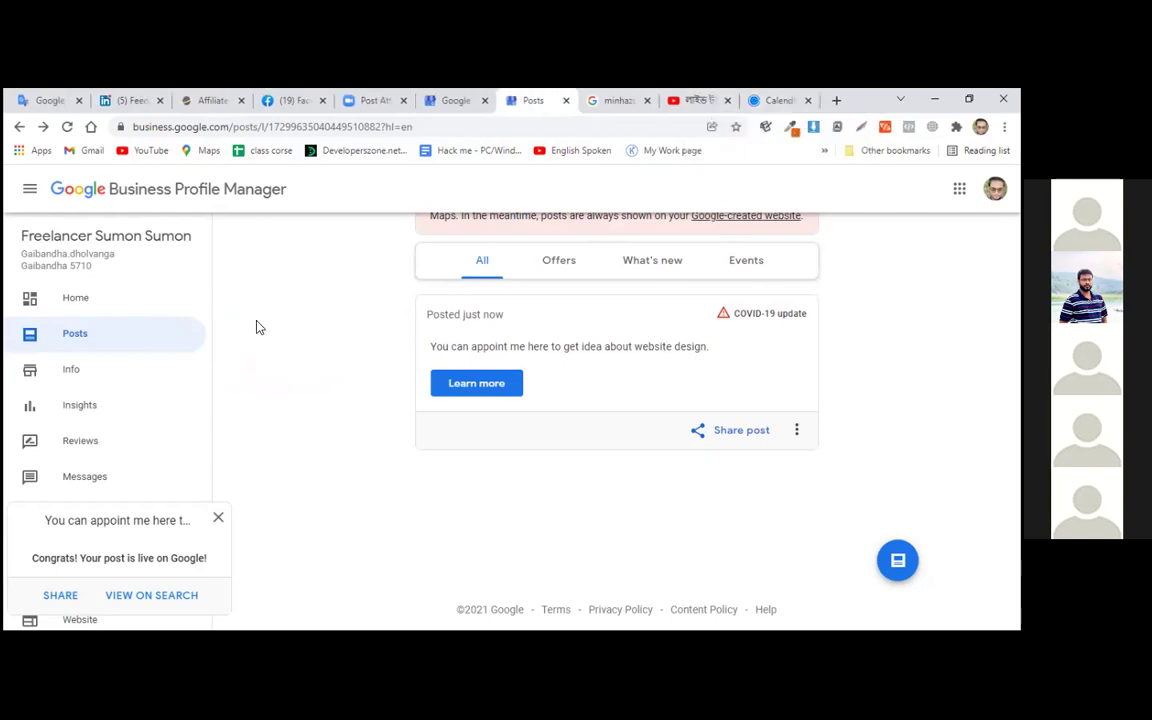
pyautogui.click(219, 521)
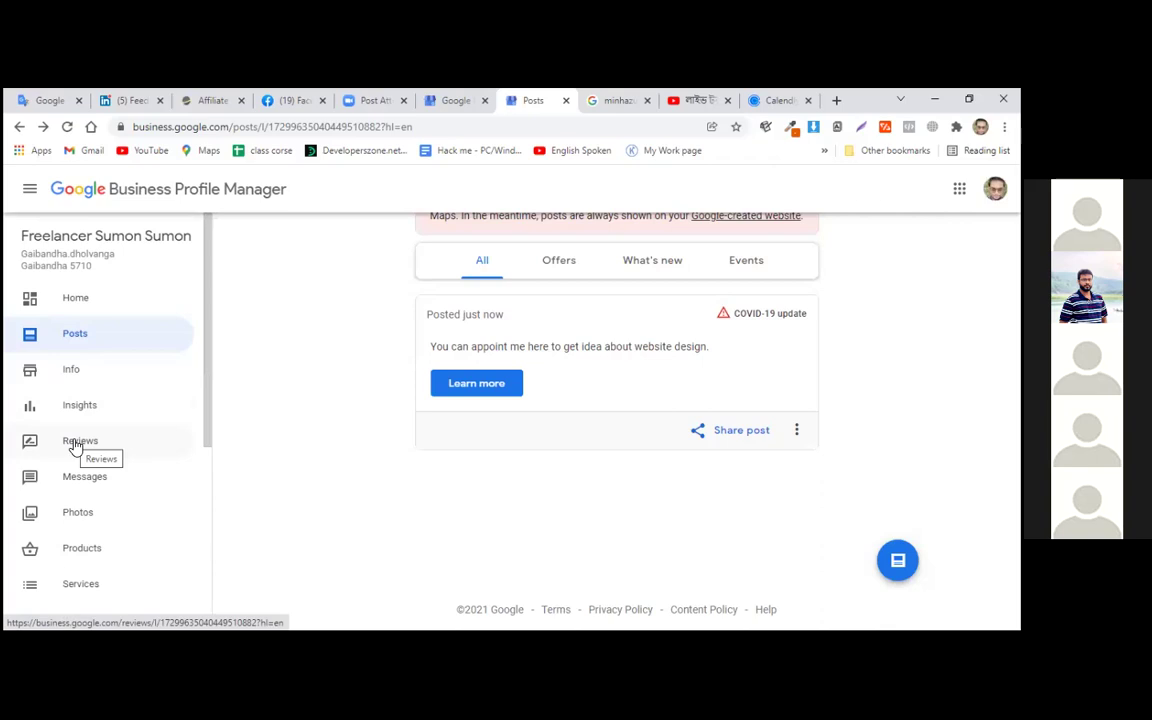
# Step: Go to the Home dashboard, scroll through it, then open the Photos page
pyautogui.click(80, 312)
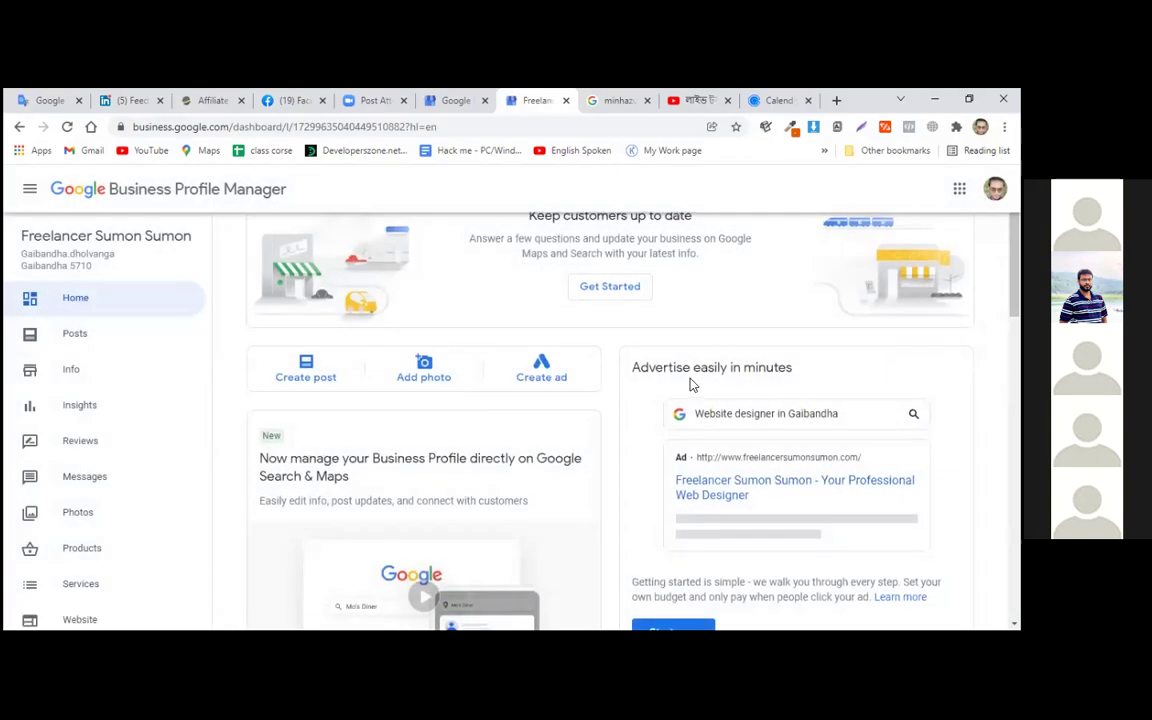
pyautogui.scroll(-5, 690, 384)
pyautogui.scroll(-3, 690, 384)
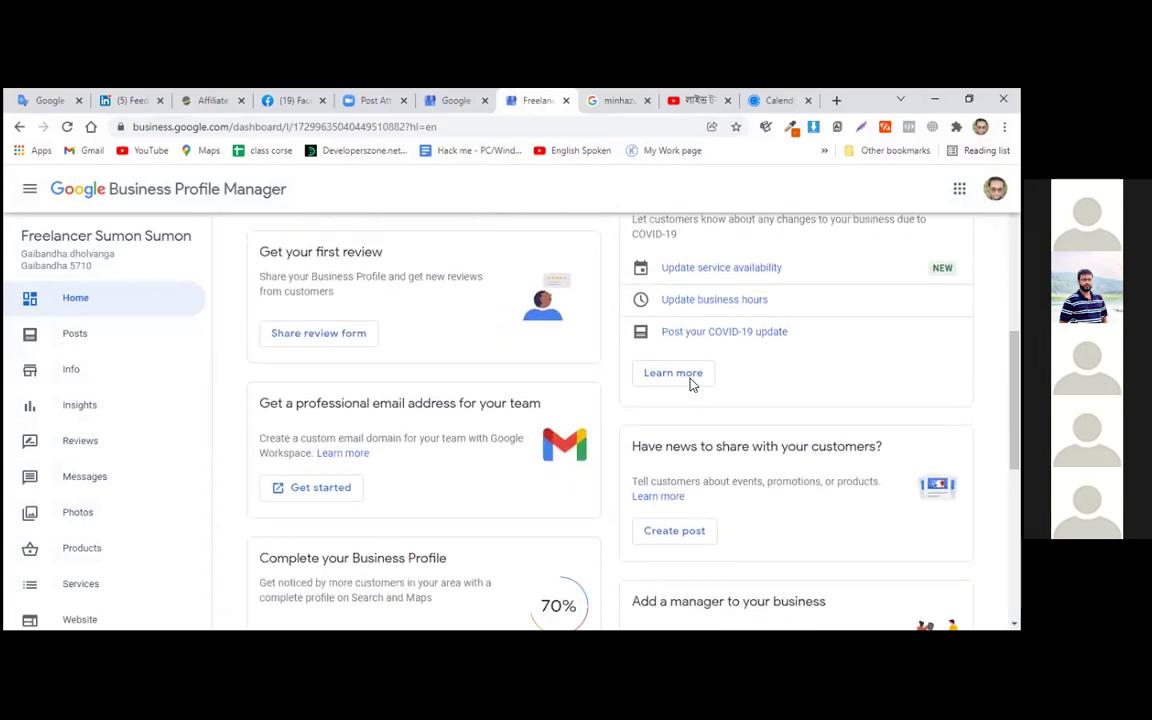
pyautogui.scroll(-4, 676, 421)
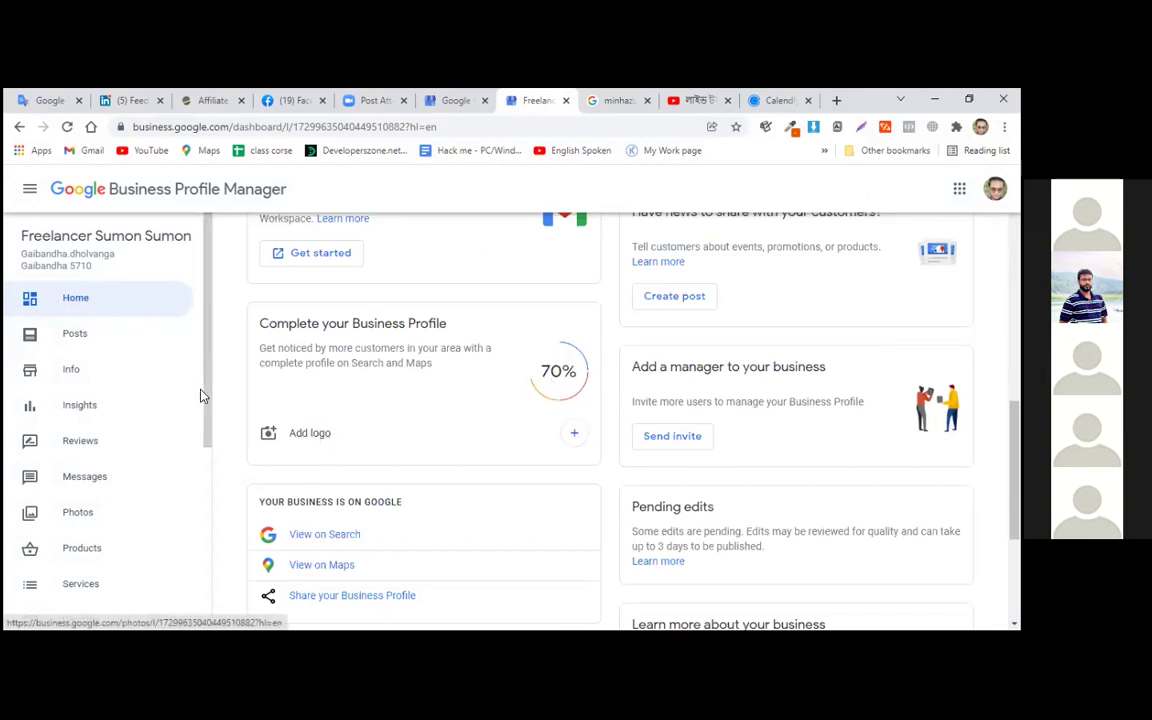
pyautogui.click(80, 512)
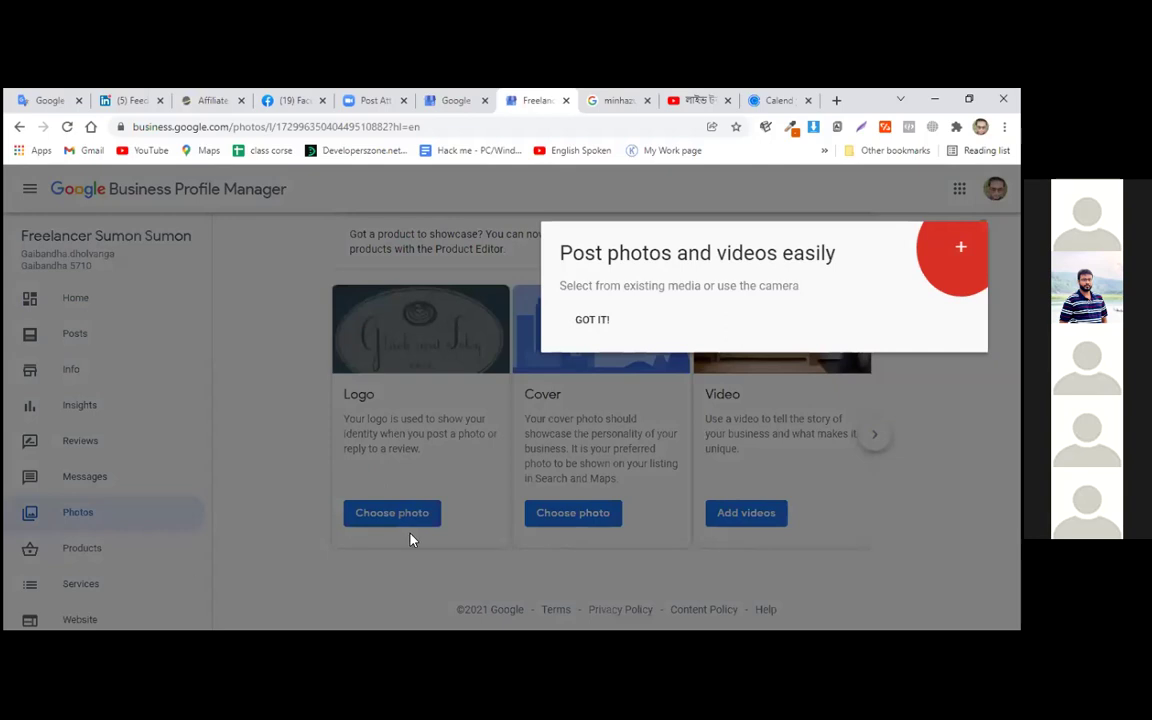
# Step: Dismiss the GOT IT! tip, then open and close the Post photos and videos window
pyautogui.click(588, 322)
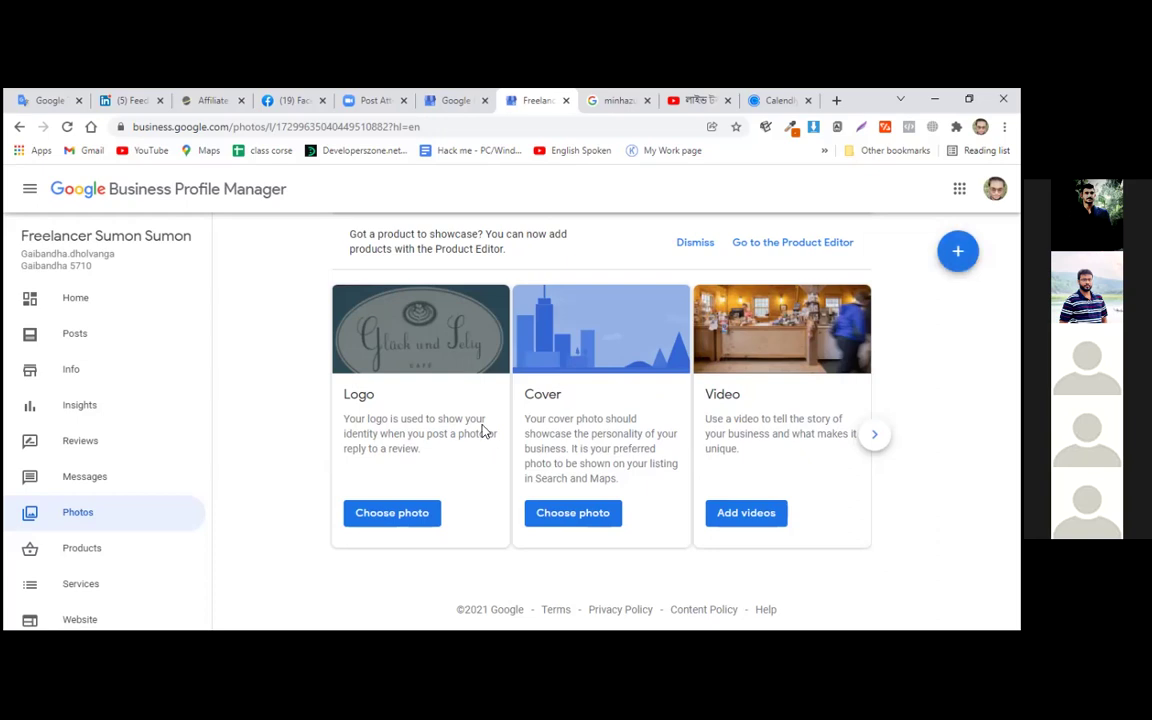
pyautogui.click(957, 251)
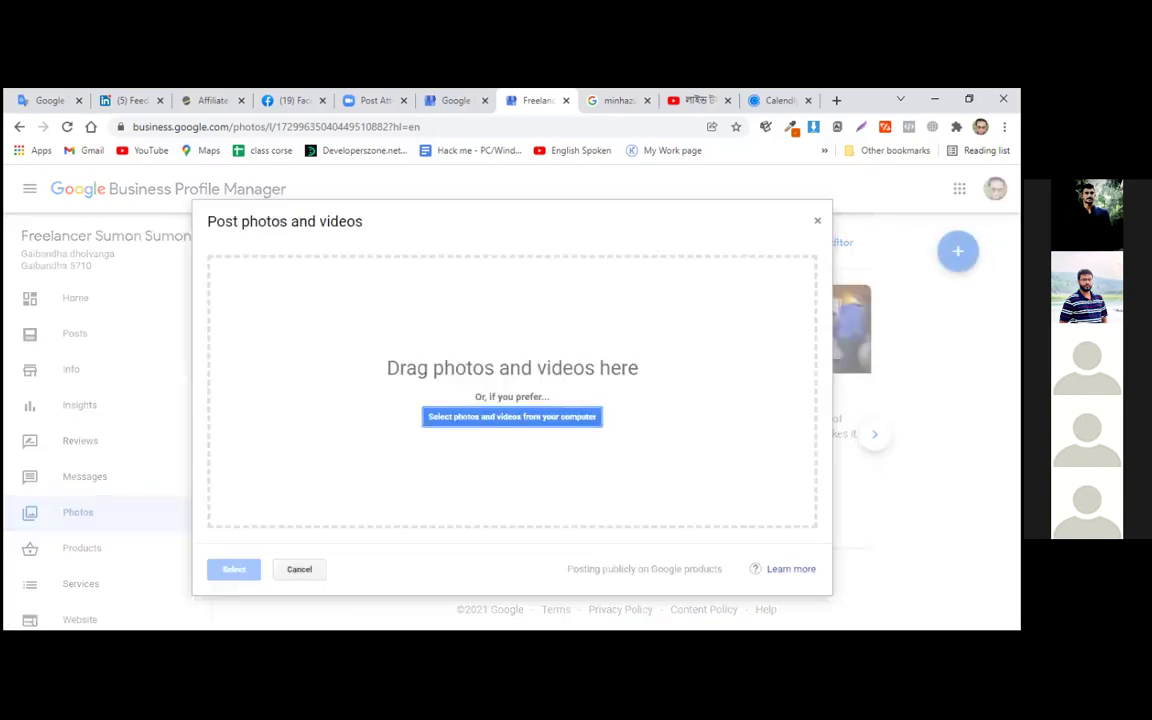
pyautogui.click(815, 224)
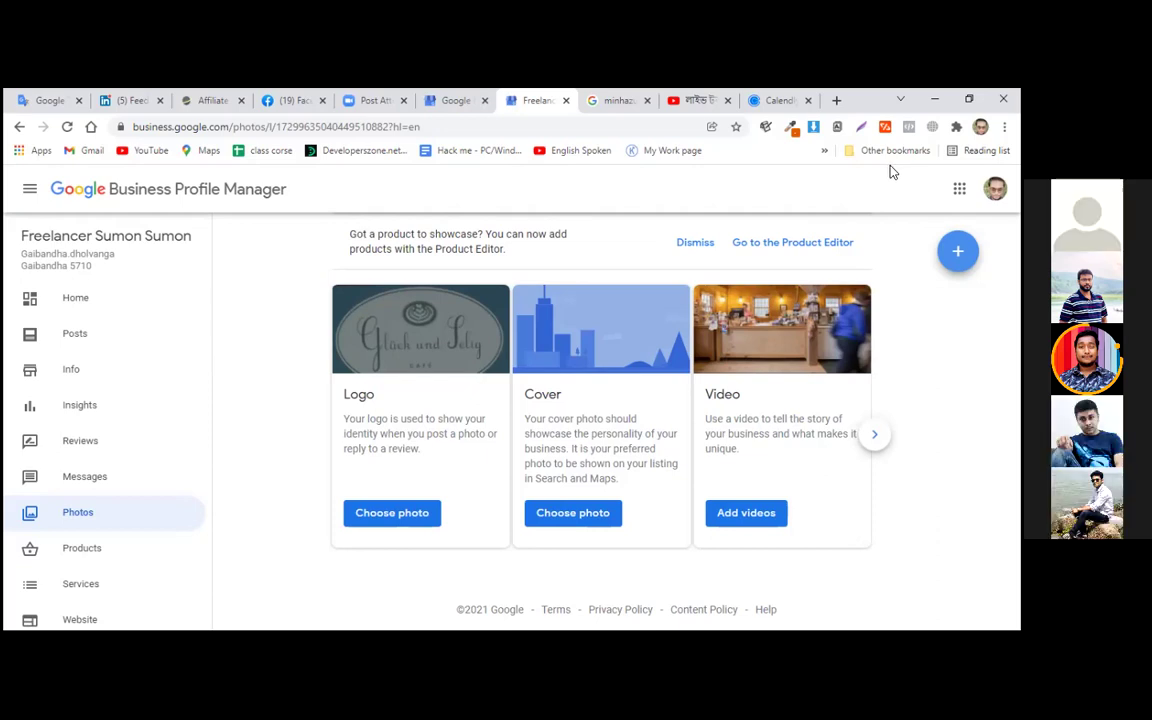
# Step: Load codemanbd.com in a new browser tab
pyautogui.click(836, 100)
pyautogui.write('codfe')
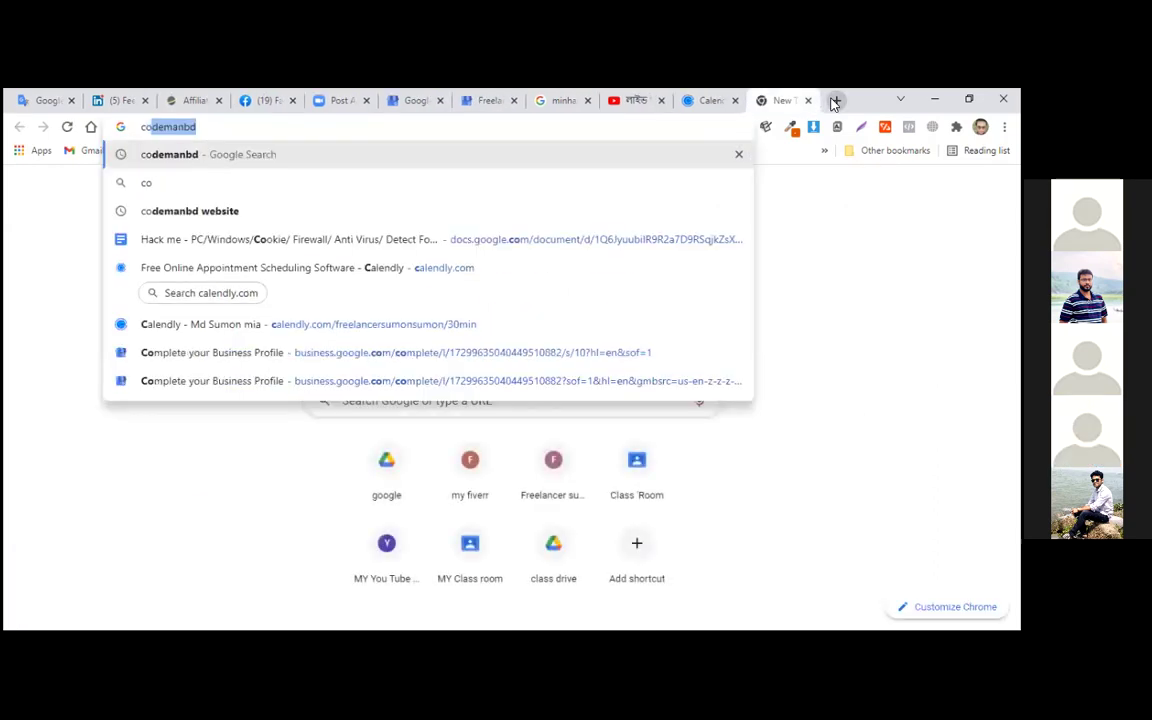
pyautogui.press('BackSpace')
pyautogui.press('BackSpace')
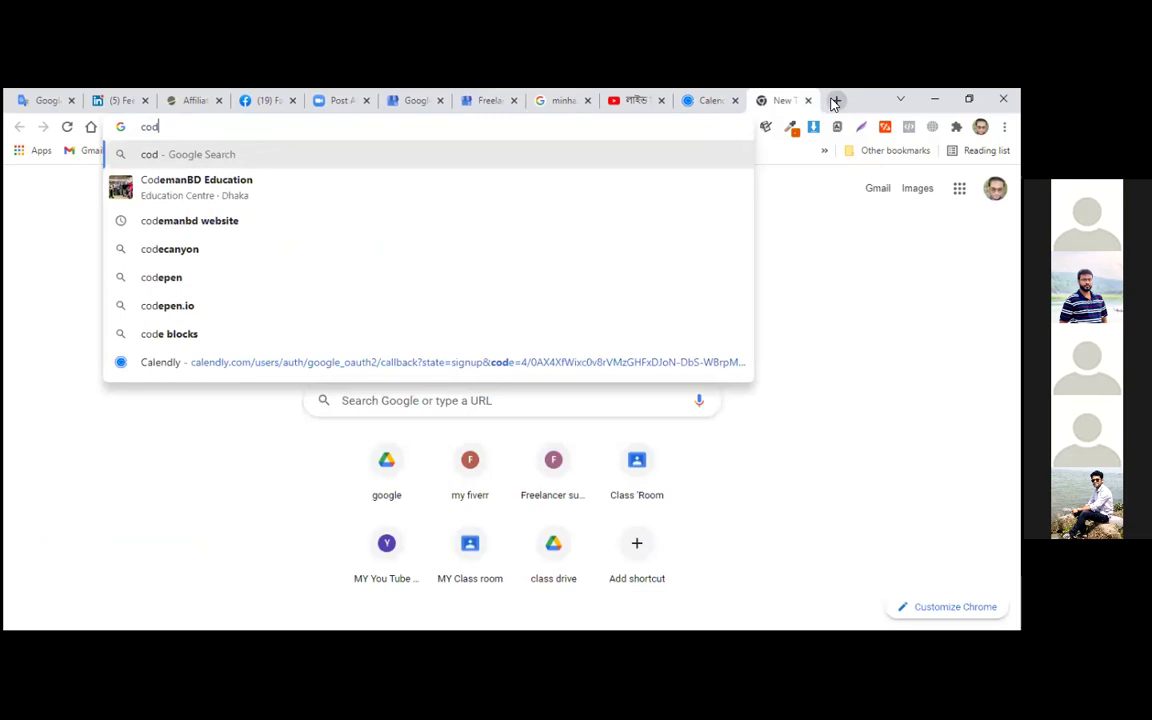
pyautogui.write('eman')
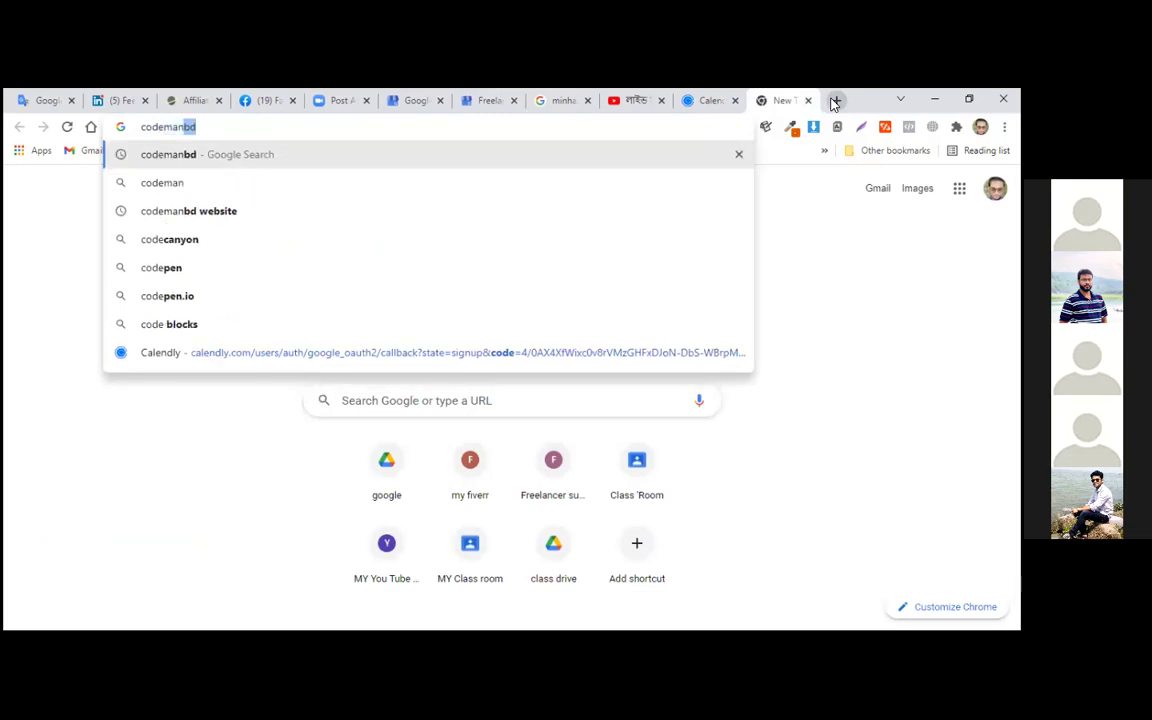
pyautogui.write('bd.com')
pyautogui.press('Return')
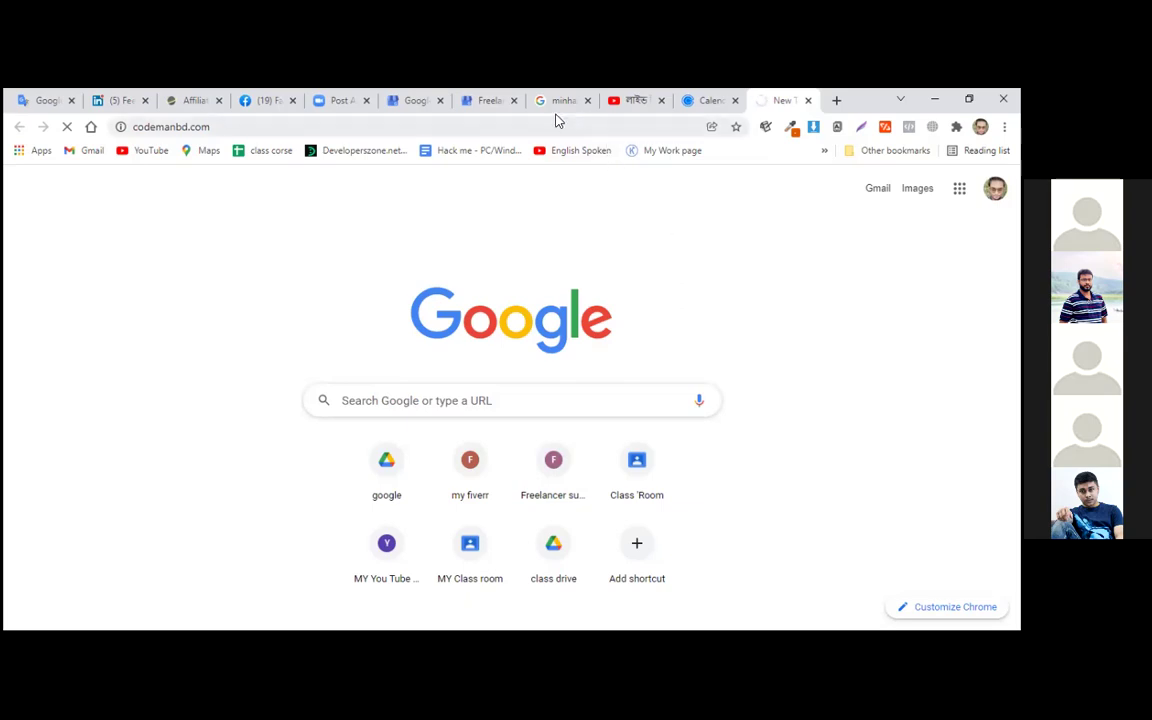
# Step: Switch through the tabs and end on the Business Profile photos page
pyautogui.click(488, 100)
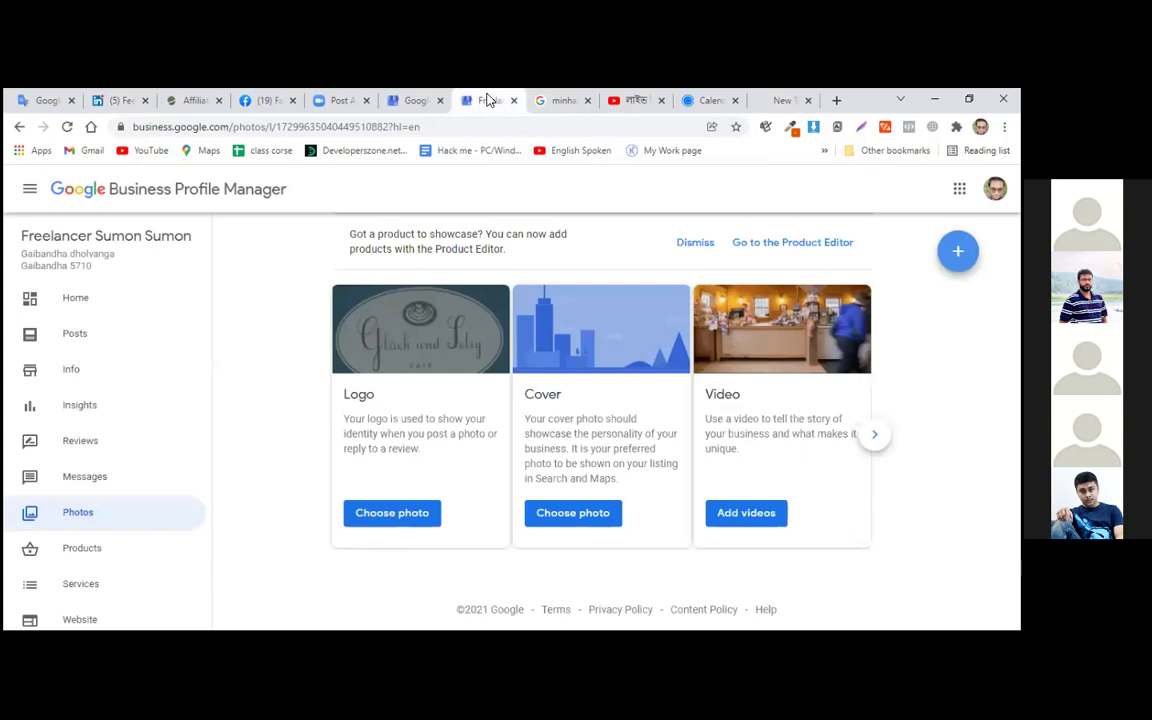
pyautogui.click(779, 101)
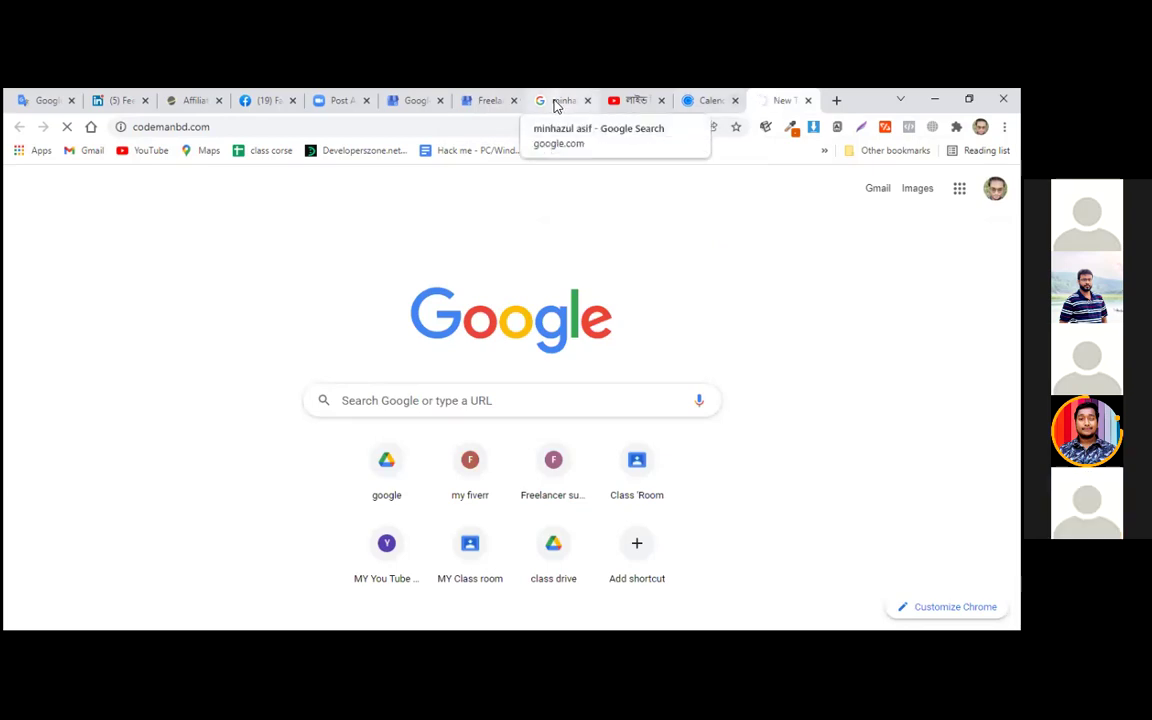
pyautogui.click(557, 103)
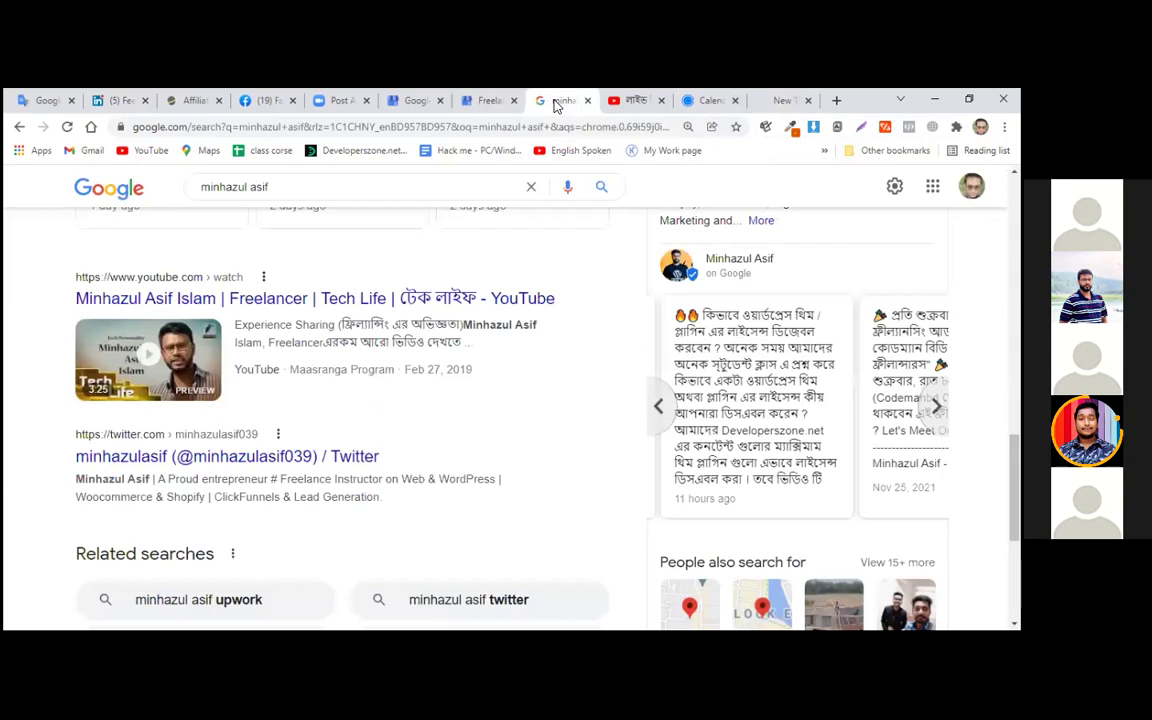
pyautogui.click(484, 103)
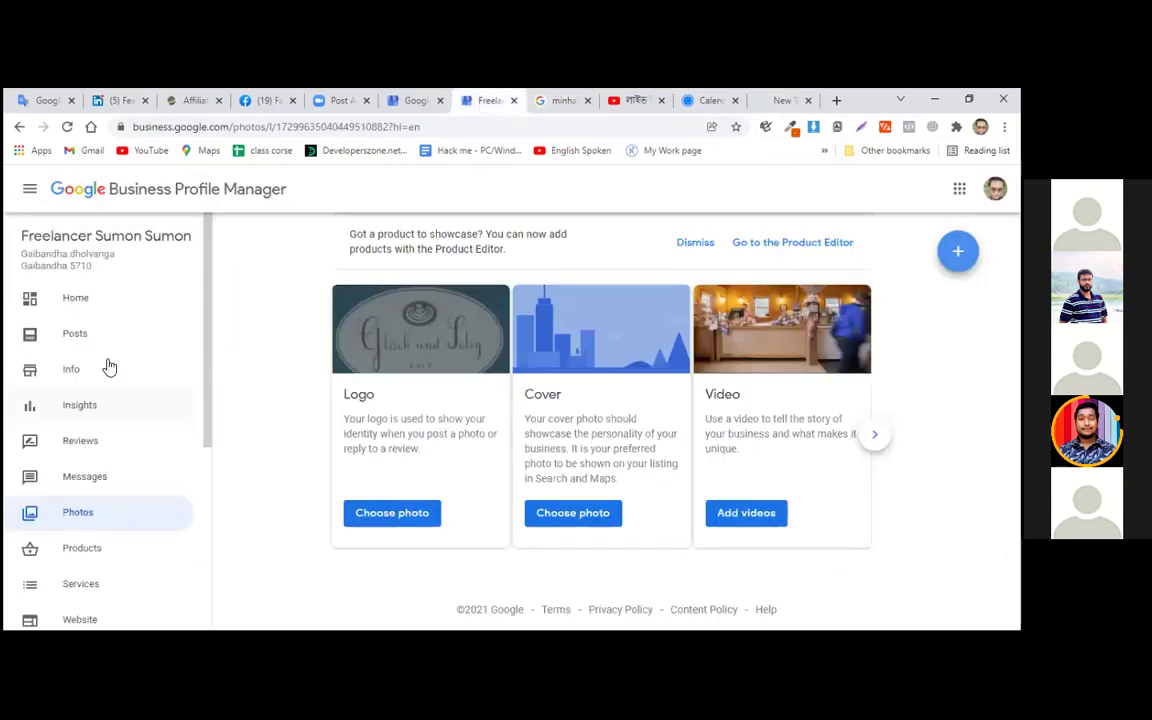
# Step: From the Home dashboard, copy the profile's g.page link in the Share Business Profile dialog
pyautogui.click(78, 299)
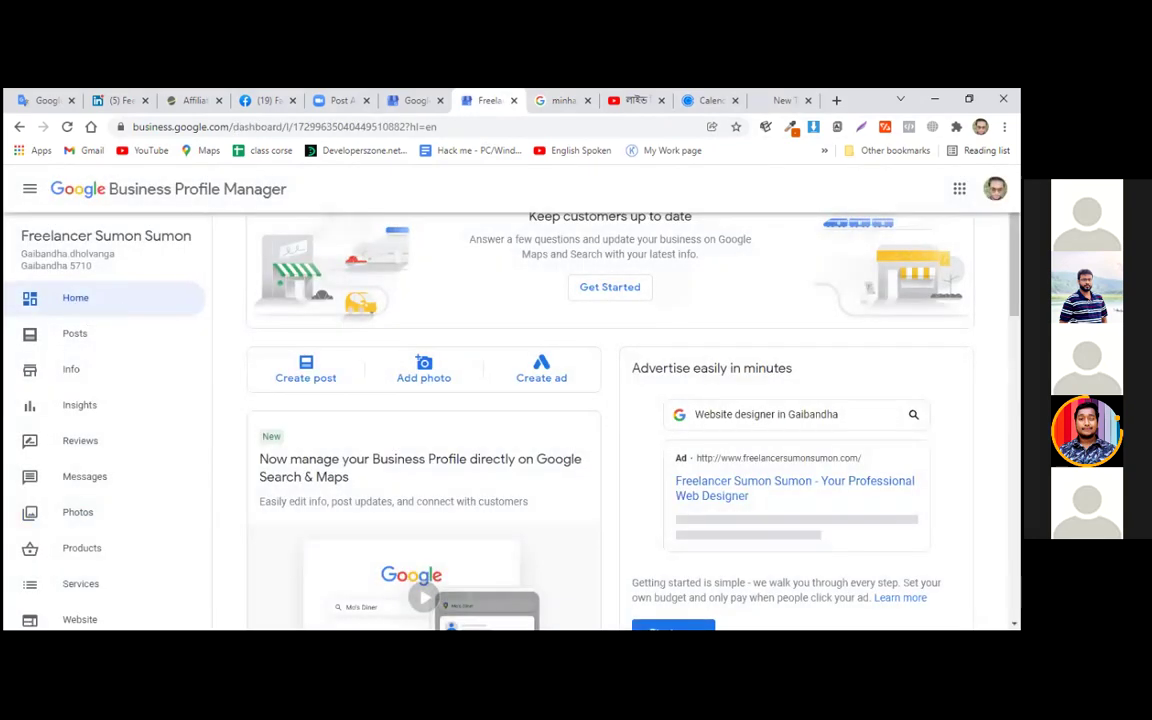
pyautogui.scroll(-6, 610, 420)
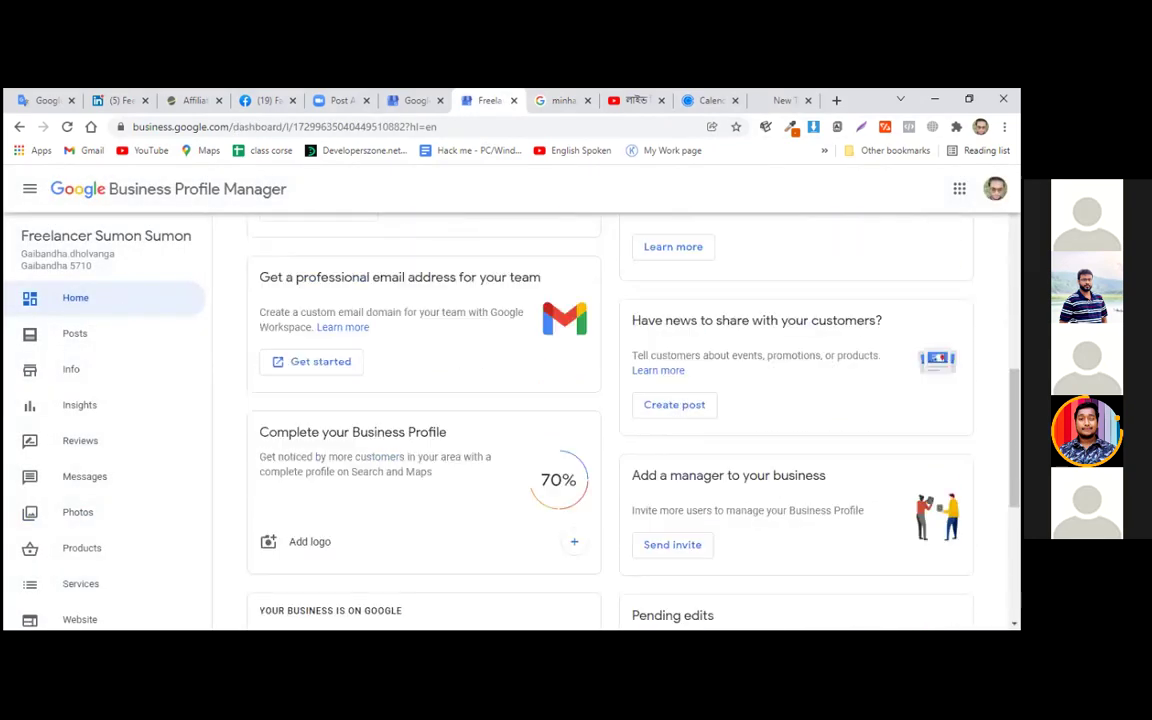
pyautogui.scroll(-1, 550, 488)
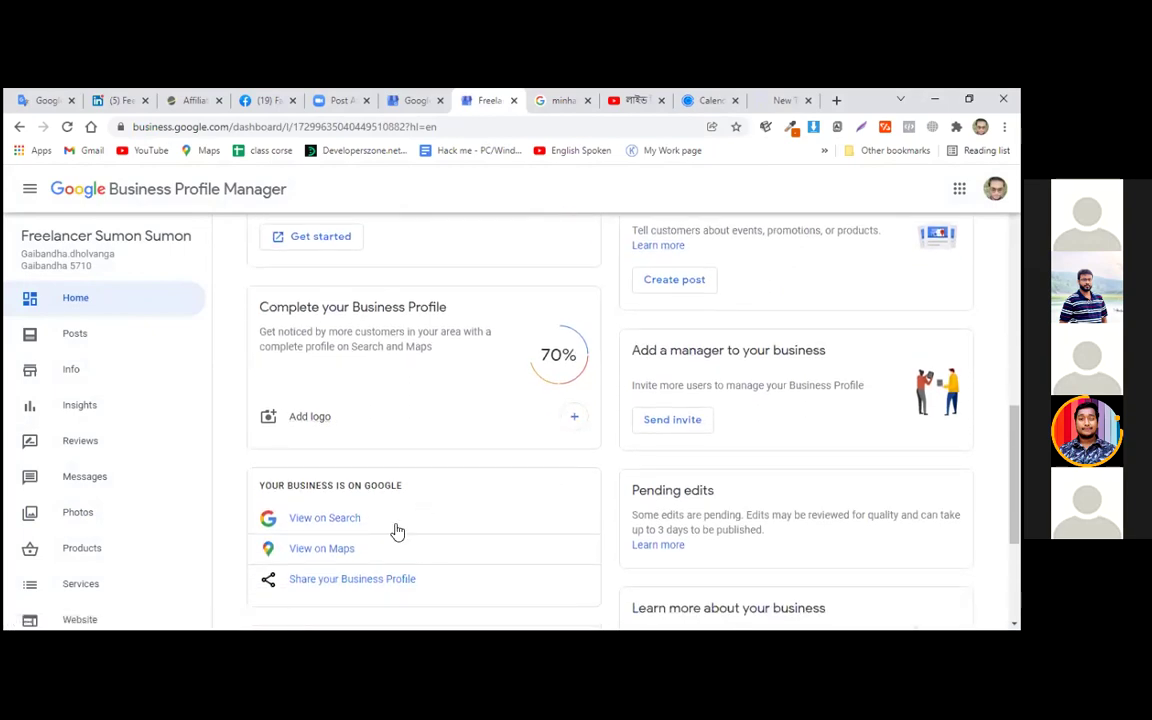
pyautogui.click(357, 580)
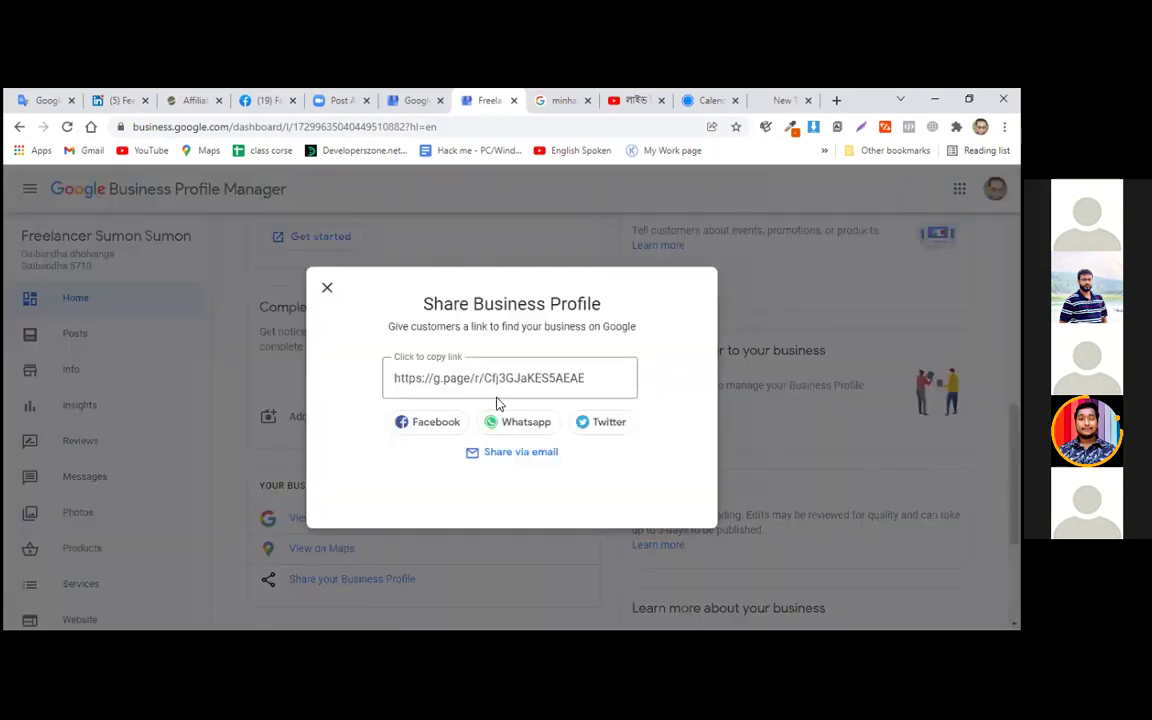
pyautogui.click(488, 379)
pyautogui.rightClick(487, 380)
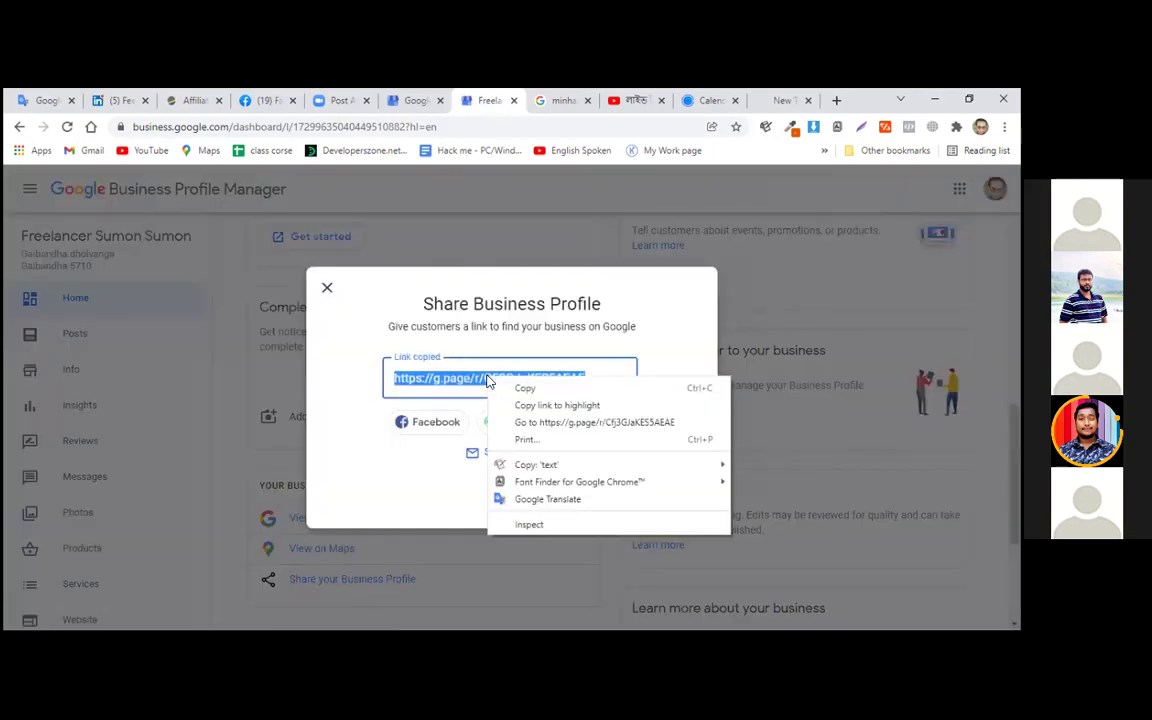
pyautogui.click(525, 388)
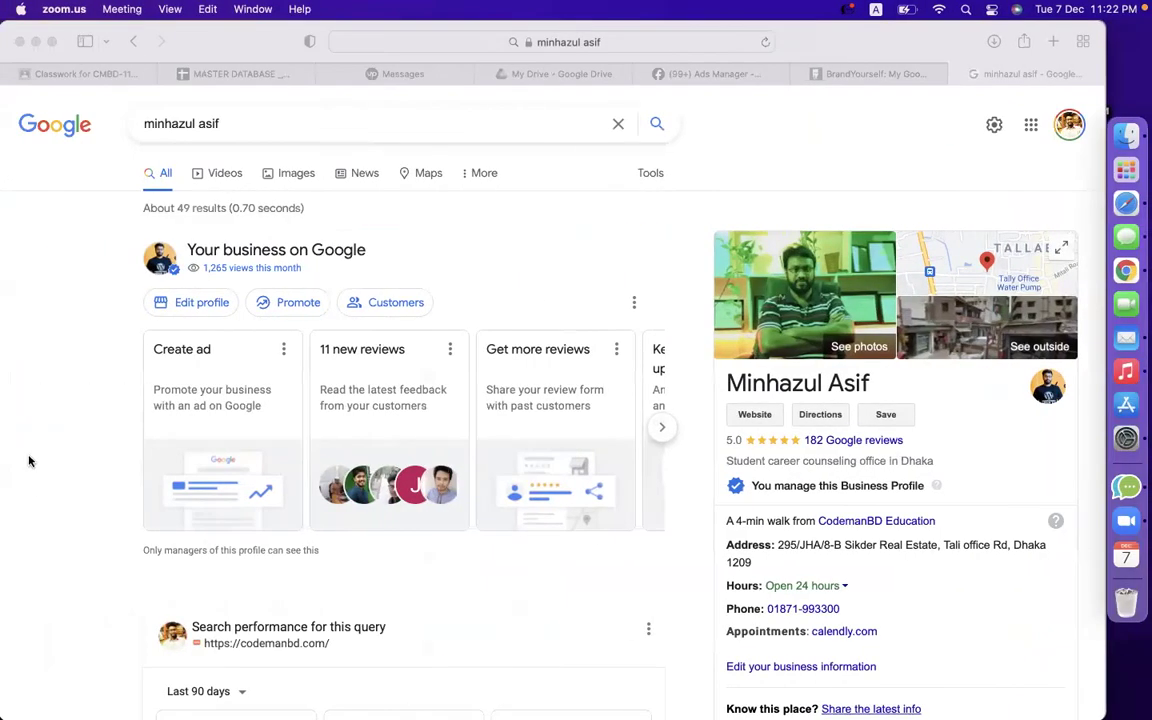
# Step: In Safari, go to business.google.com
pyautogui.click(685, 570)
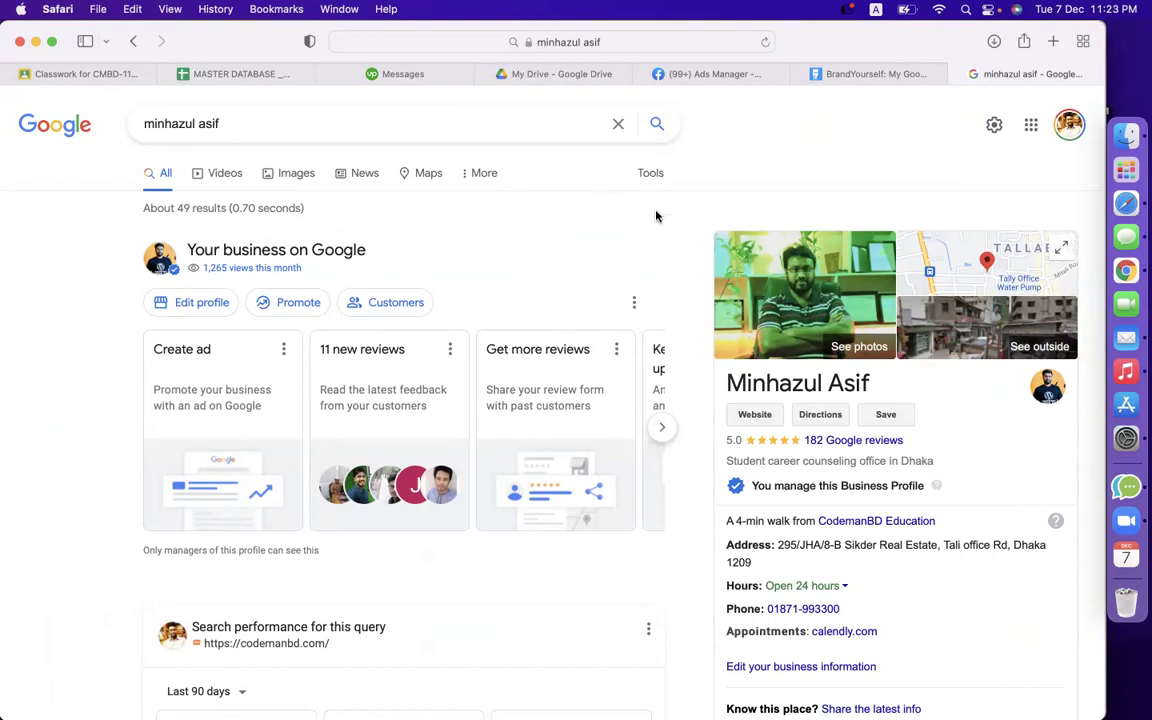
pyautogui.click(632, 38)
pyautogui.write('business')
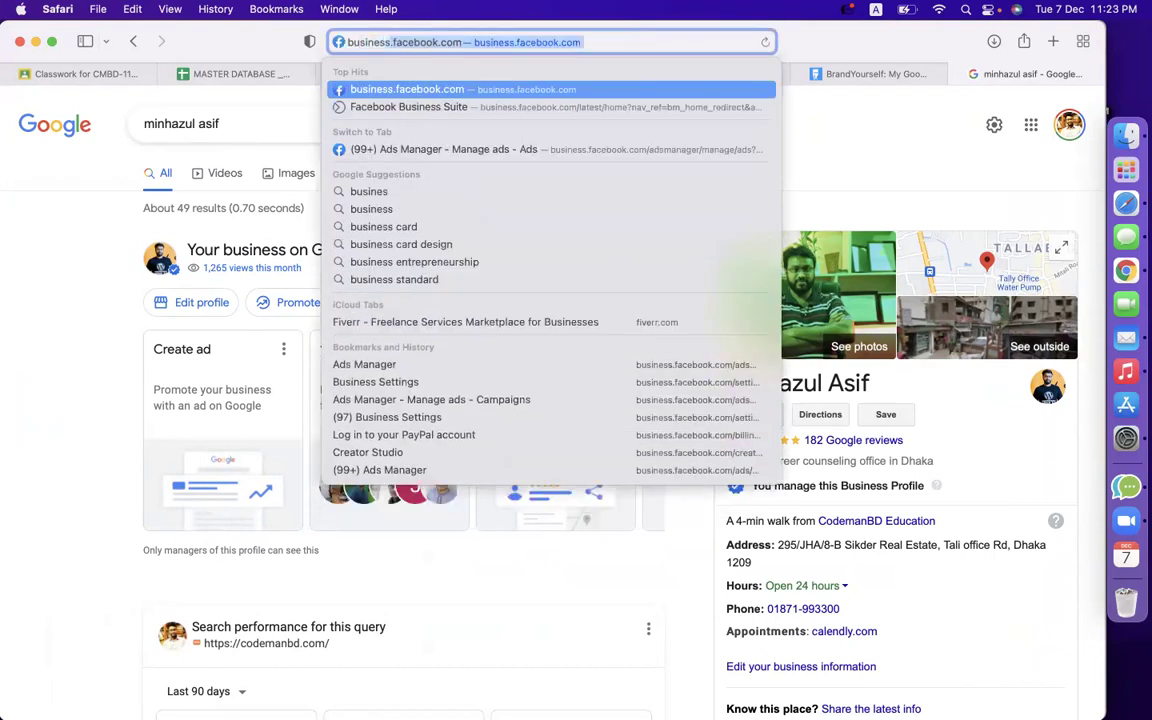
pyautogui.write('.goo')
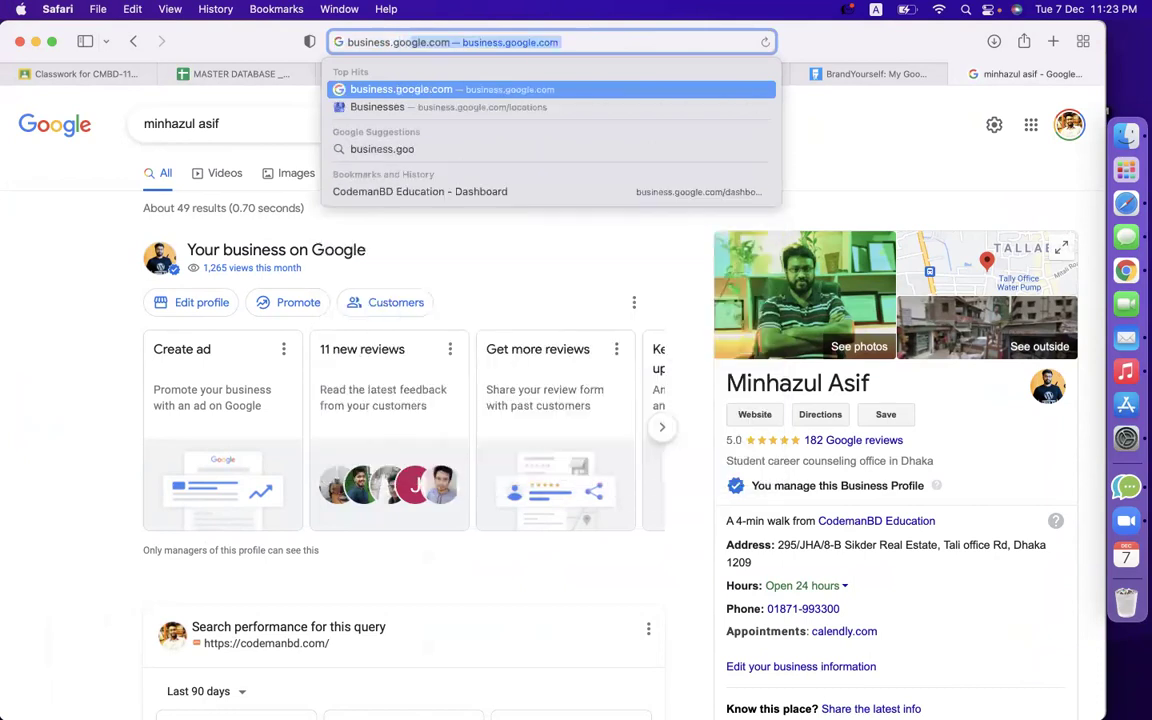
pyautogui.press('Return')
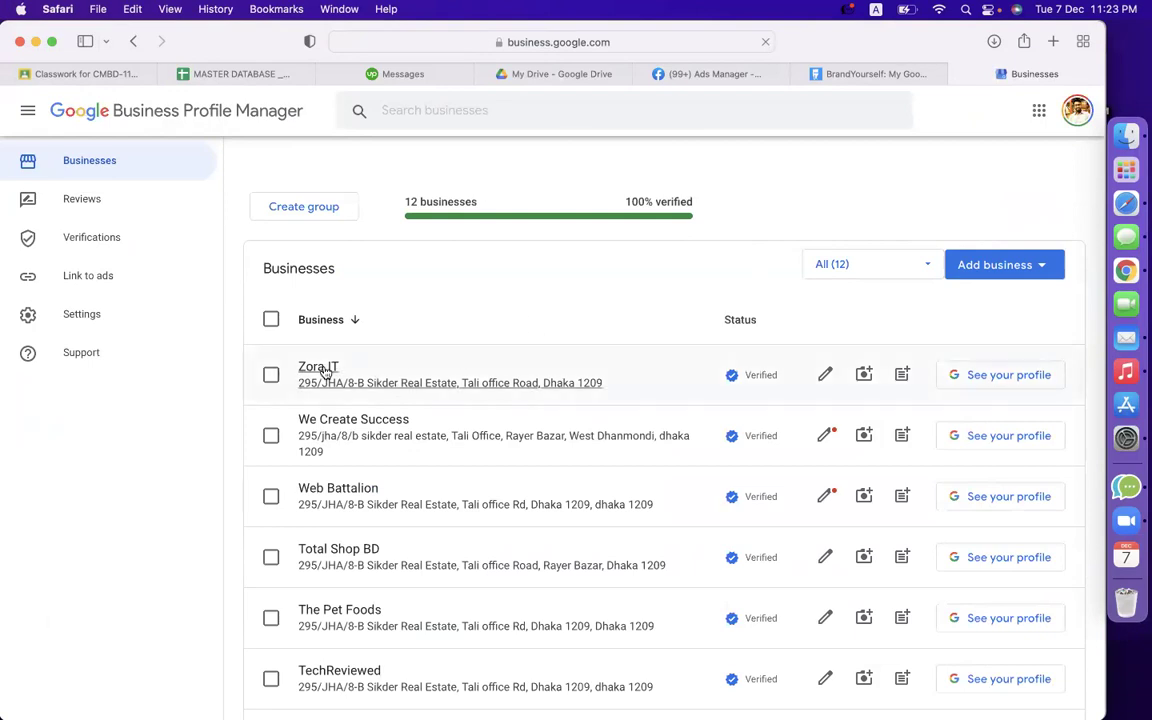
# Step: Open the TechReviewed business from the Businesses list
pyautogui.scroll(-3, 373, 432)
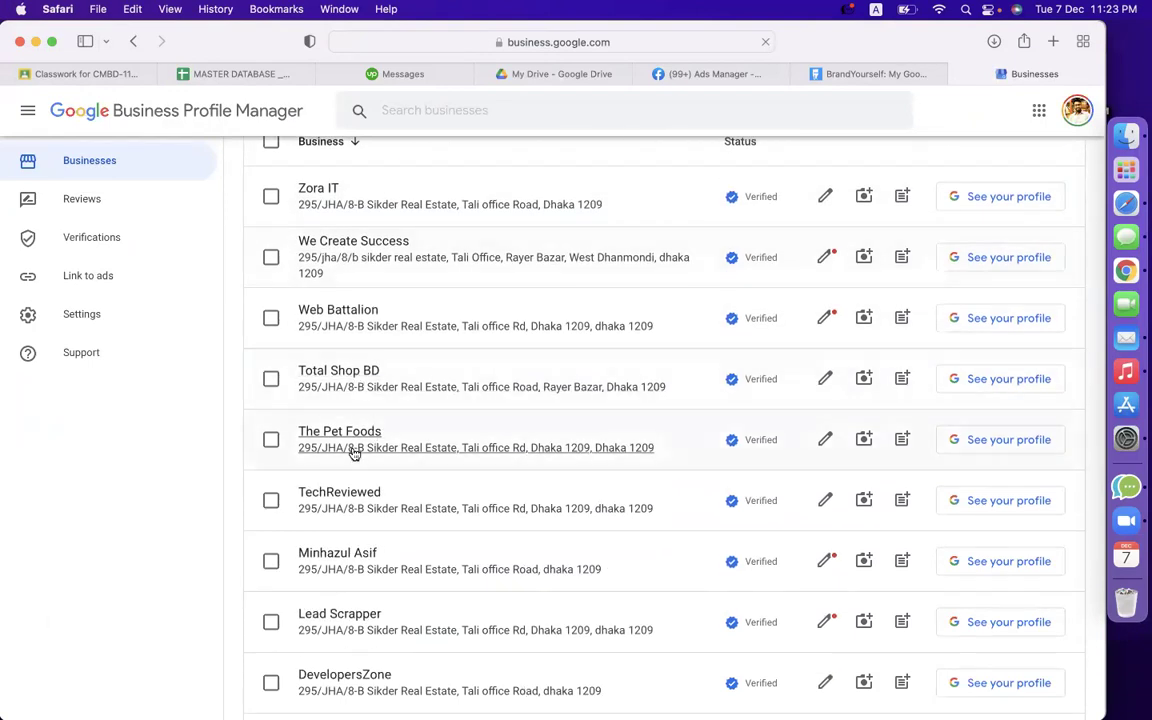
pyautogui.click(349, 501)
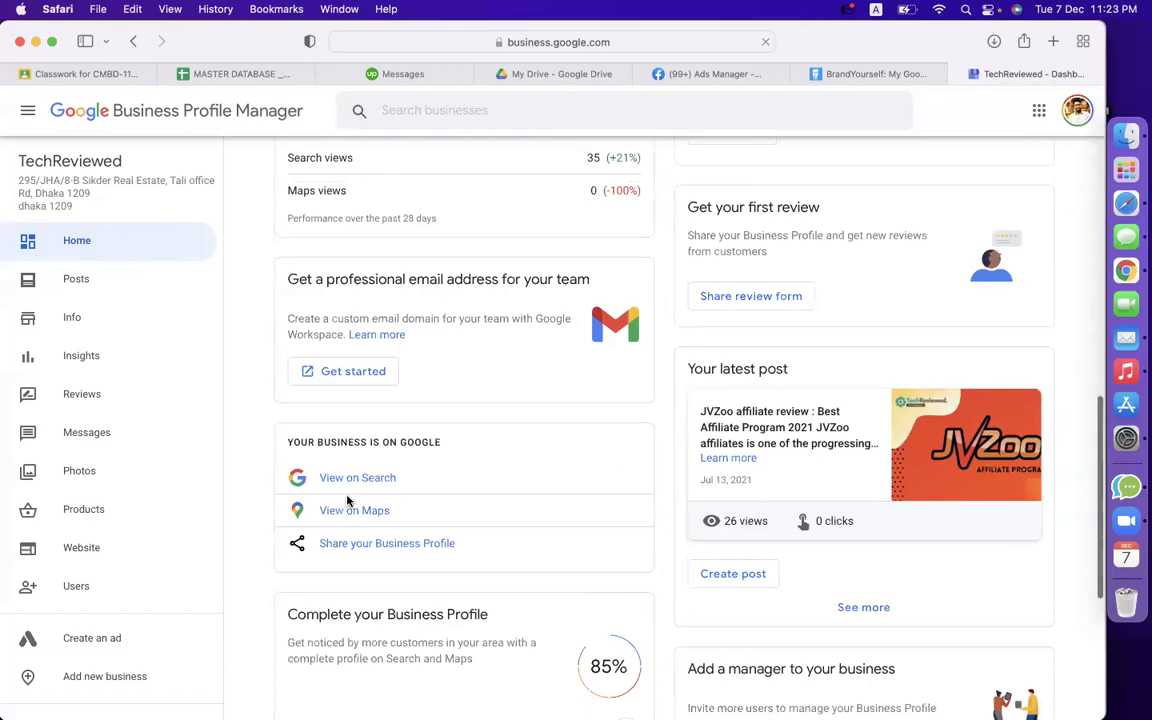
pyautogui.scroll(-5, 348, 500)
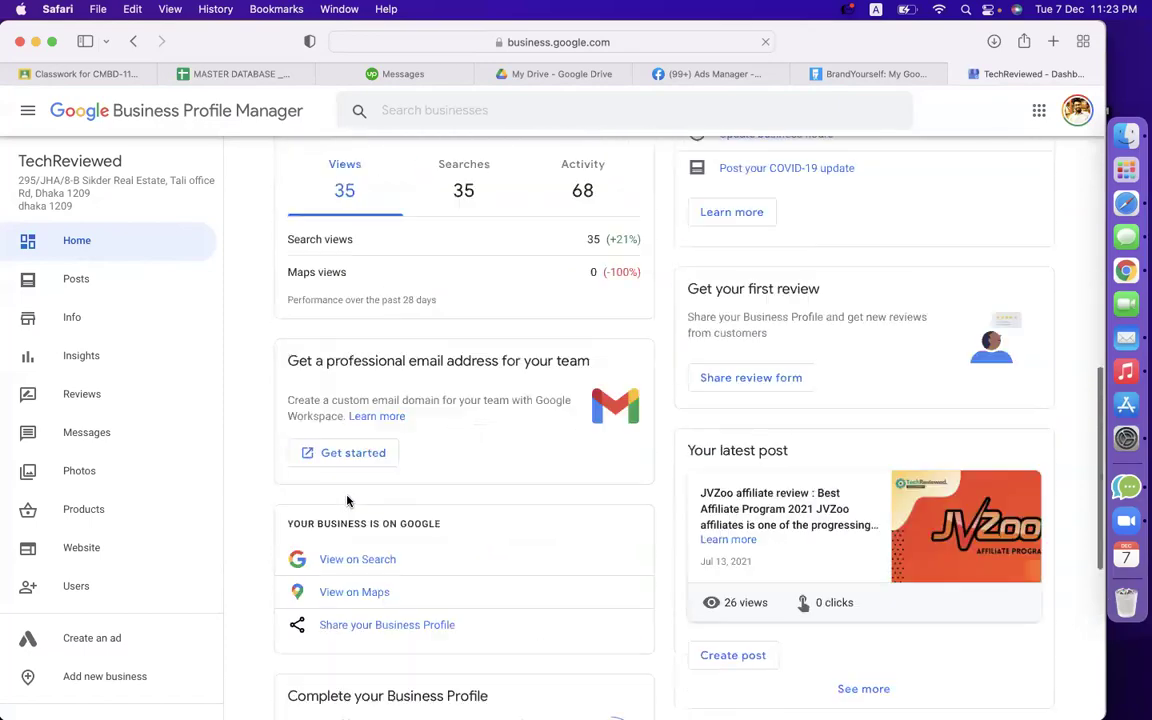
pyautogui.scroll(2, 465, 463)
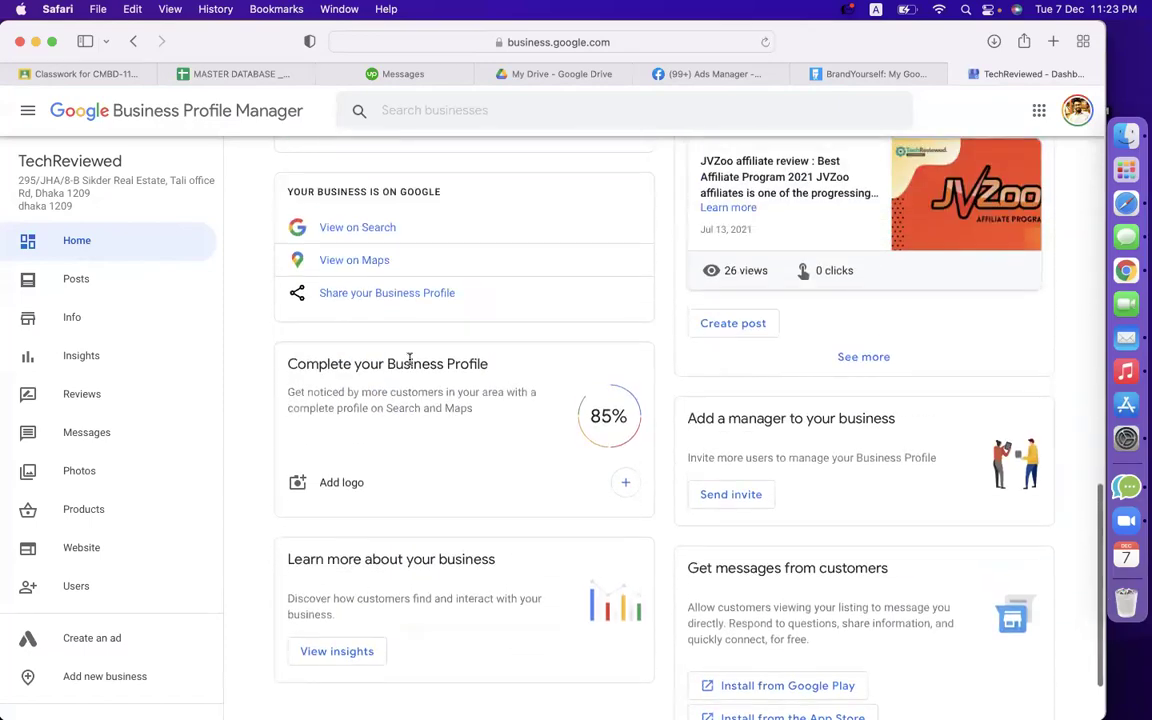
# Step: Copy TechReviewed's share link with Cmd+C and switch to Chrome
pyautogui.click(388, 299)
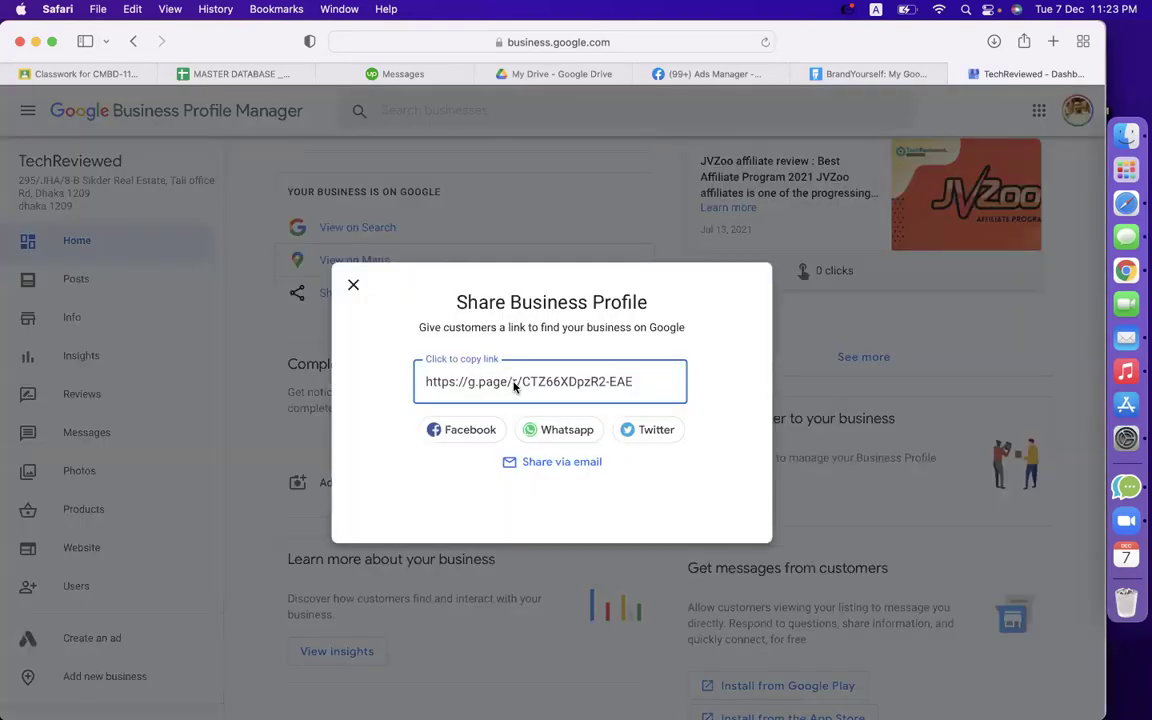
pyautogui.click(515, 387)
pyautogui.press('super+c')
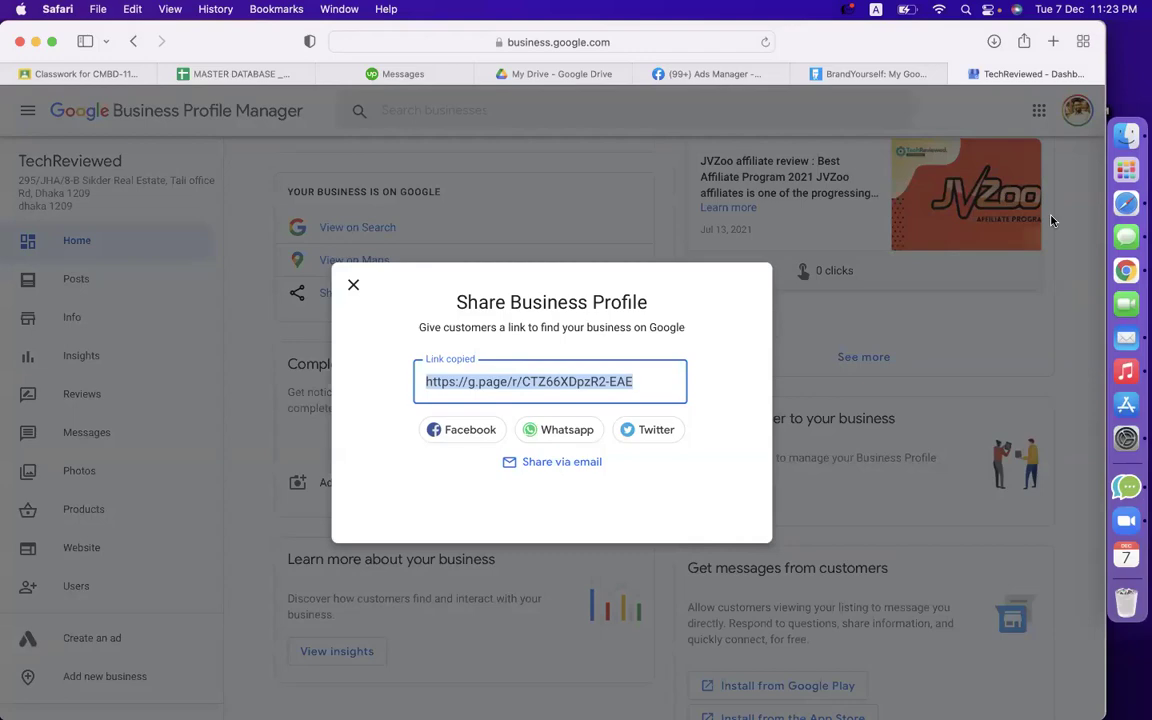
pyautogui.click(1110, 260)
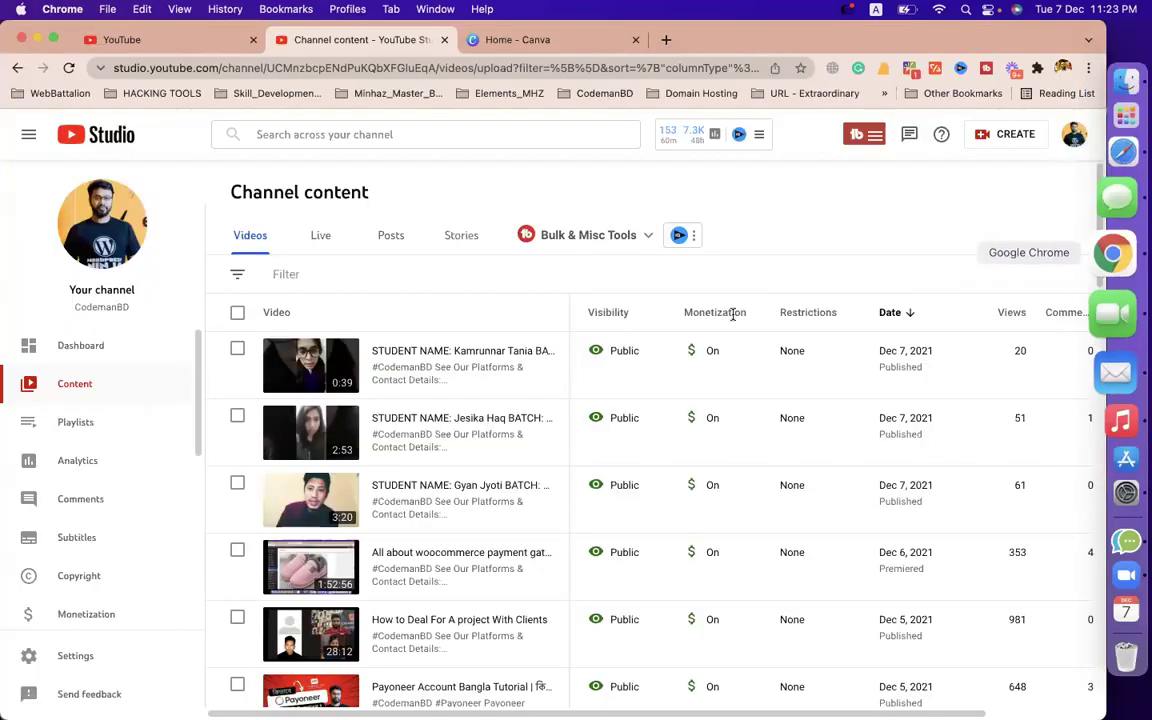
pyautogui.click(666, 40)
# Step: Open TechReviewed's g.page share link in Maps and scroll the place panel to Photos and Write a review
pyautogui.press('super+v')
pyautogui.press('Return')
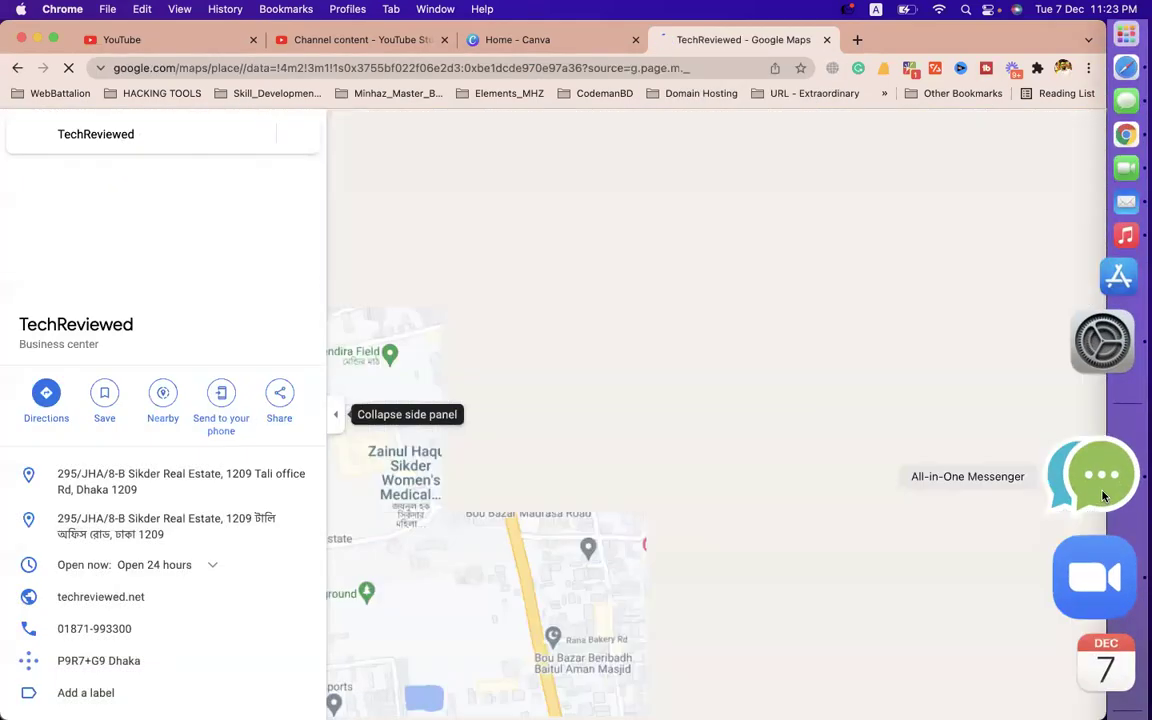
pyautogui.rightClick(1103, 496)
pyautogui.click(617, 173)
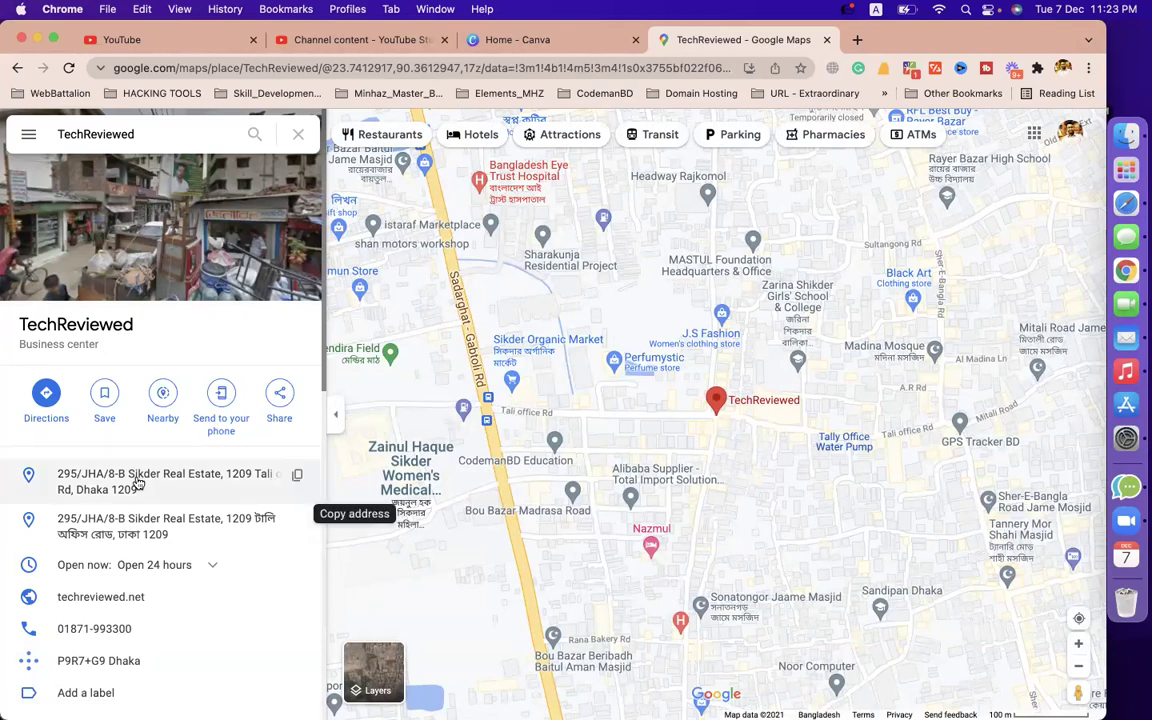
pyautogui.click(220, 67)
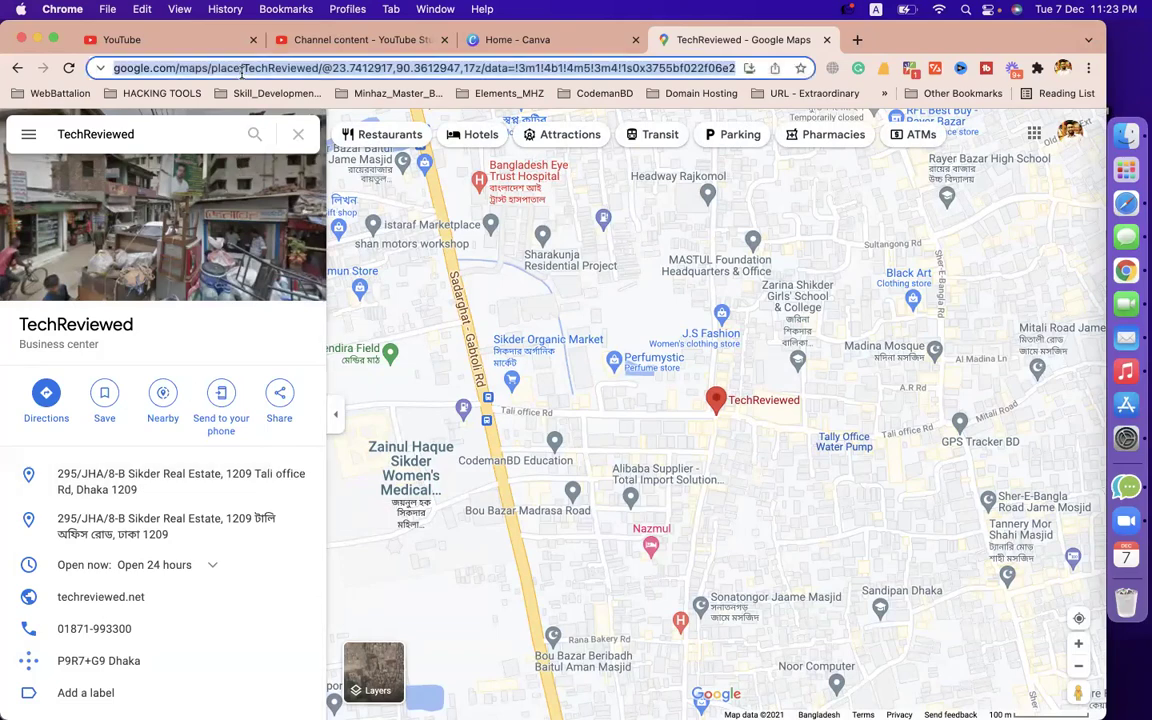
pyautogui.press('super+v')
pyautogui.press('Return')
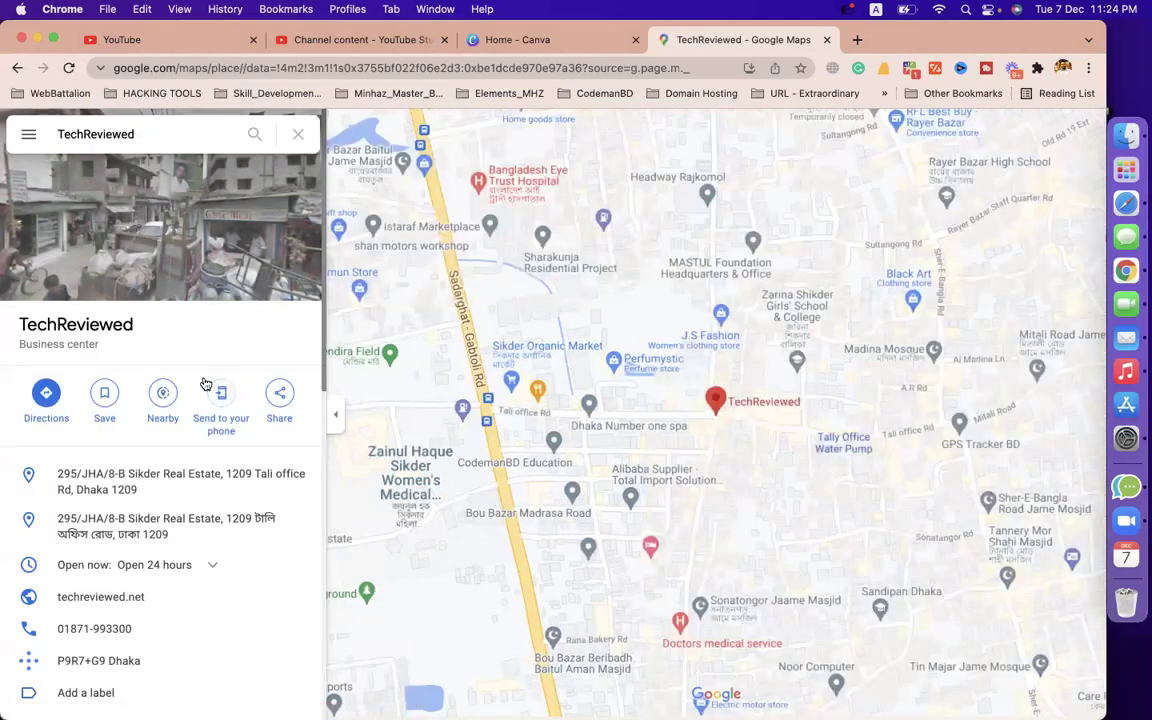
pyautogui.scroll(-5, 205, 383)
pyautogui.scroll(-3, 205, 383)
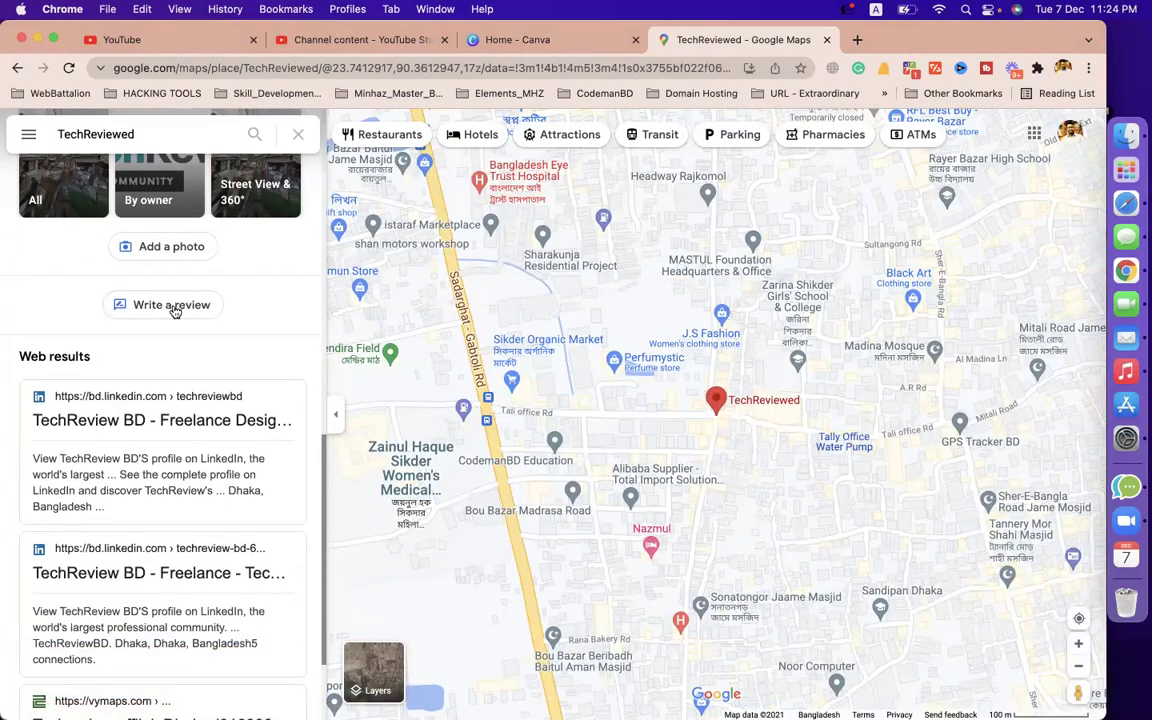
# Step: Post a five-star review on TechReviewed reading 'They write great blogs on tech !' and view it
pyautogui.click(172, 306)
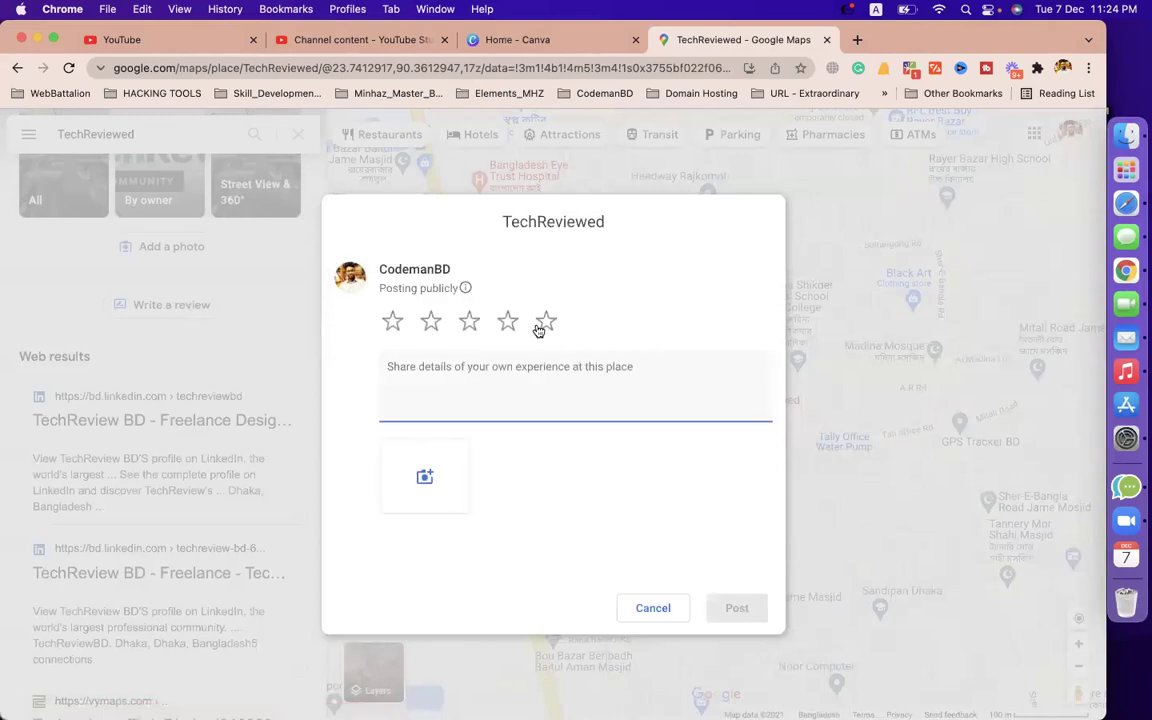
pyautogui.click(544, 322)
pyautogui.click(530, 372)
pyautogui.write('Its a')
pyautogui.press('BackSpace')
pyautogui.press('BackSpace')
pyautogui.press('BackSpace')
pyautogui.press('BackSpace')
pyautogui.press('BackSpace')
pyautogui.write('T')
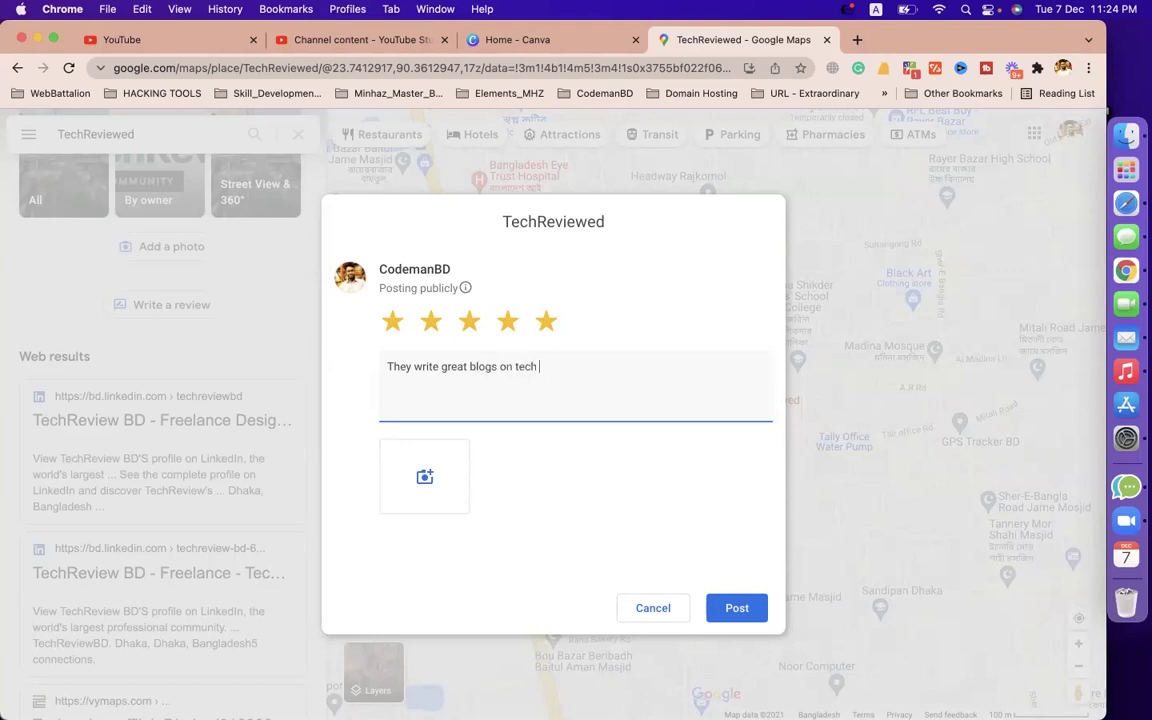
pyautogui.click(736, 610)
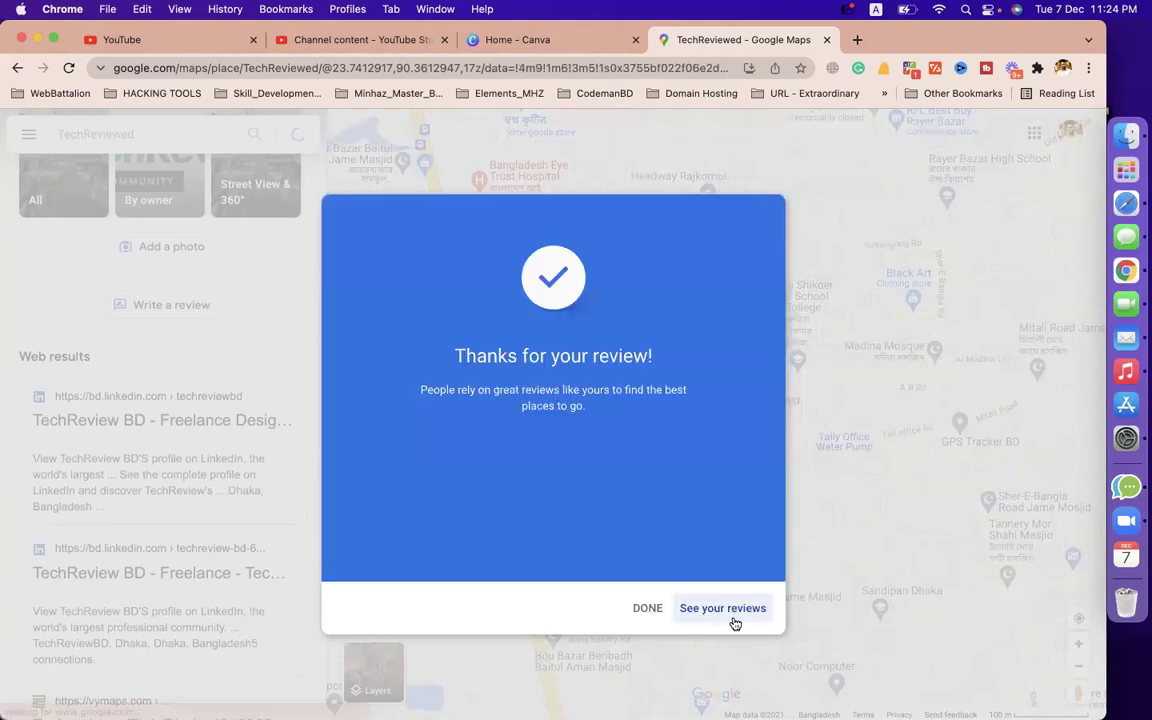
pyautogui.click(647, 610)
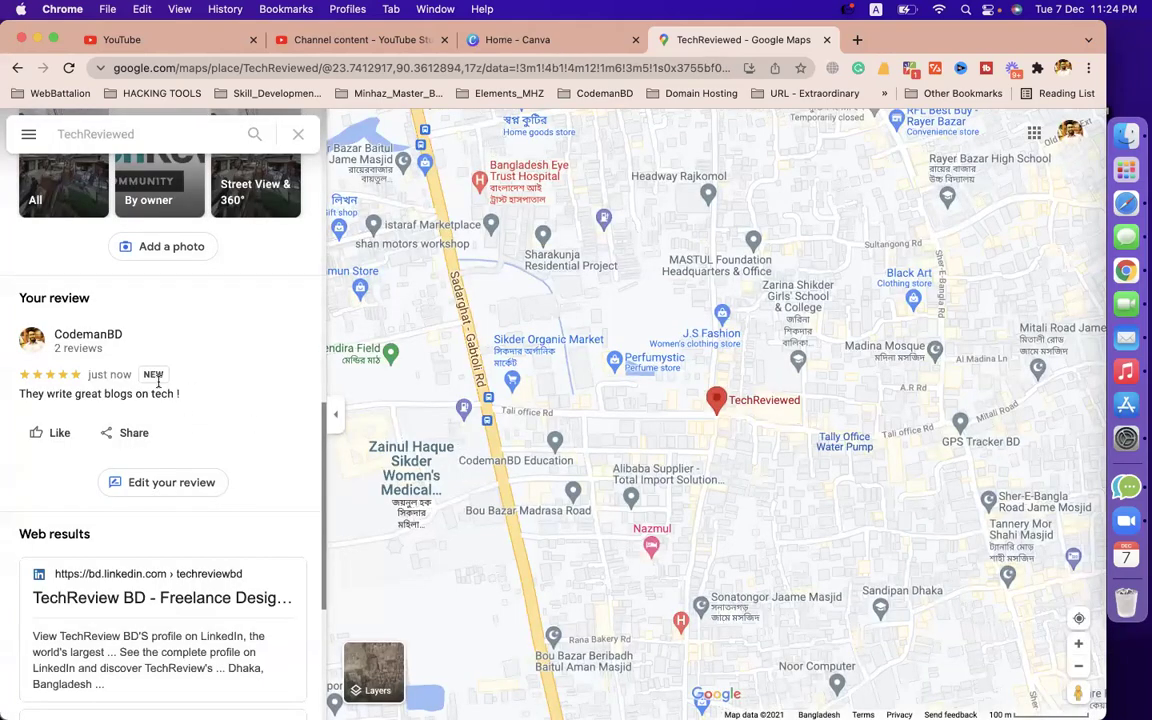
# Step: Search Google for 'techreviewed' to check the five-star review, then enter webbattalion.co as the address
pyautogui.click(857, 40)
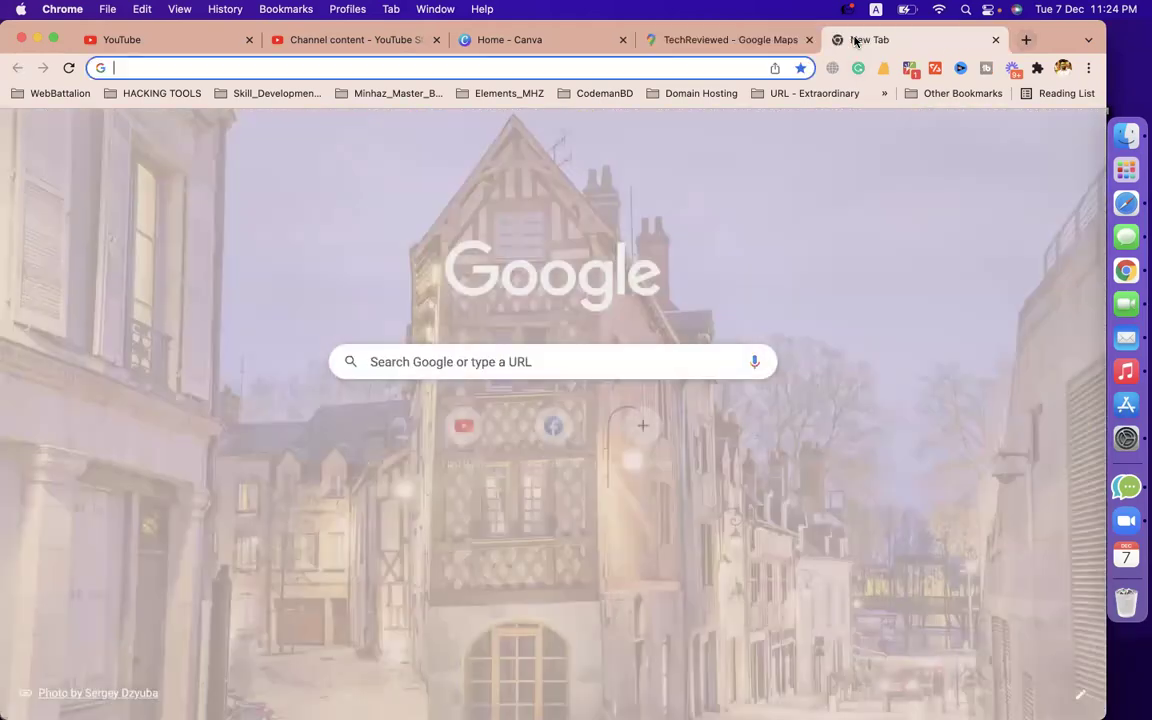
pyautogui.write('techrevi')
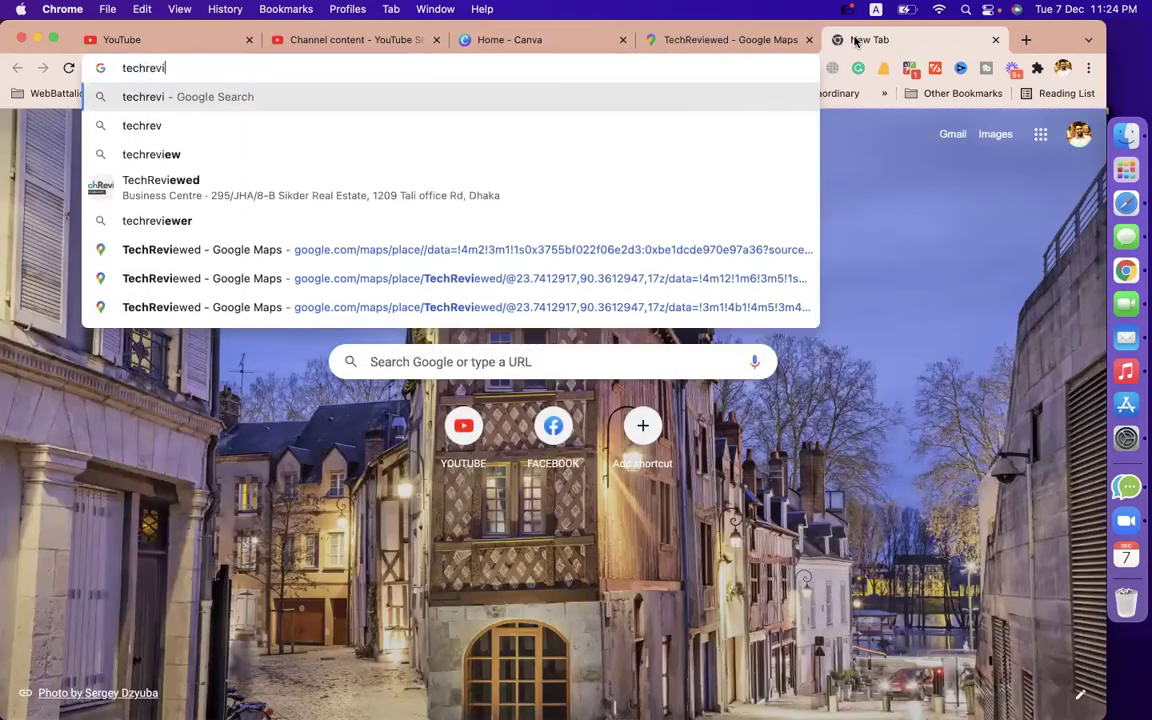
pyautogui.write('ewed')
pyautogui.press('Return')
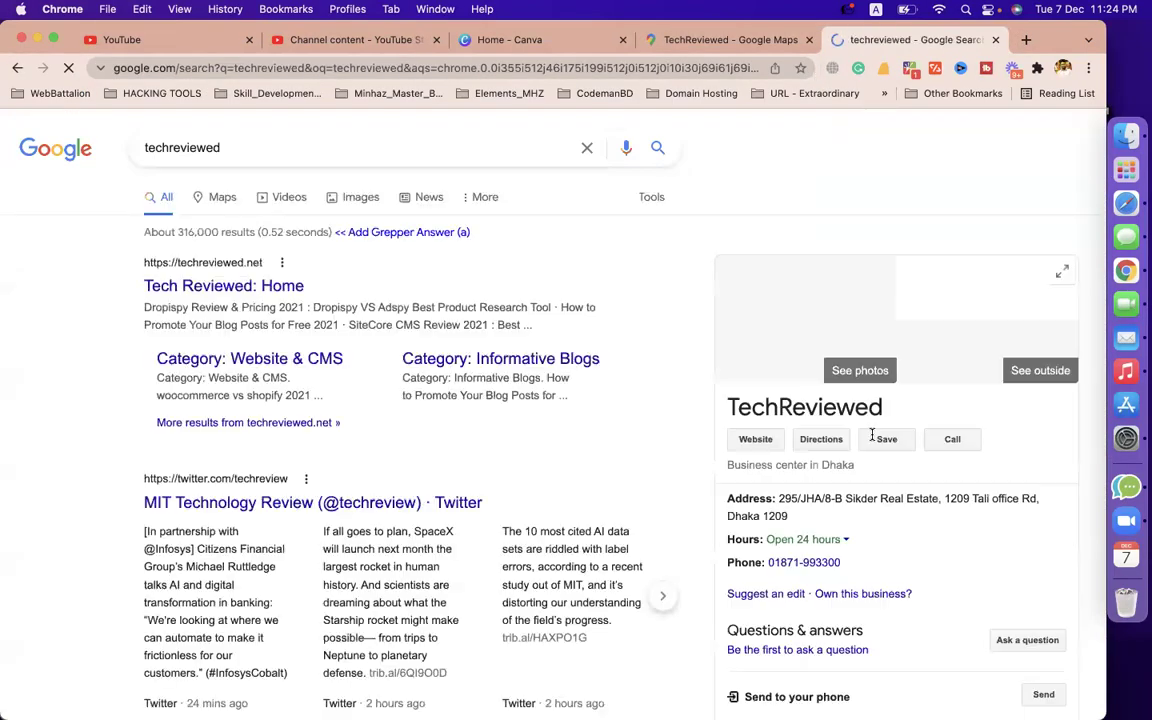
pyautogui.scroll(-8, 872, 438)
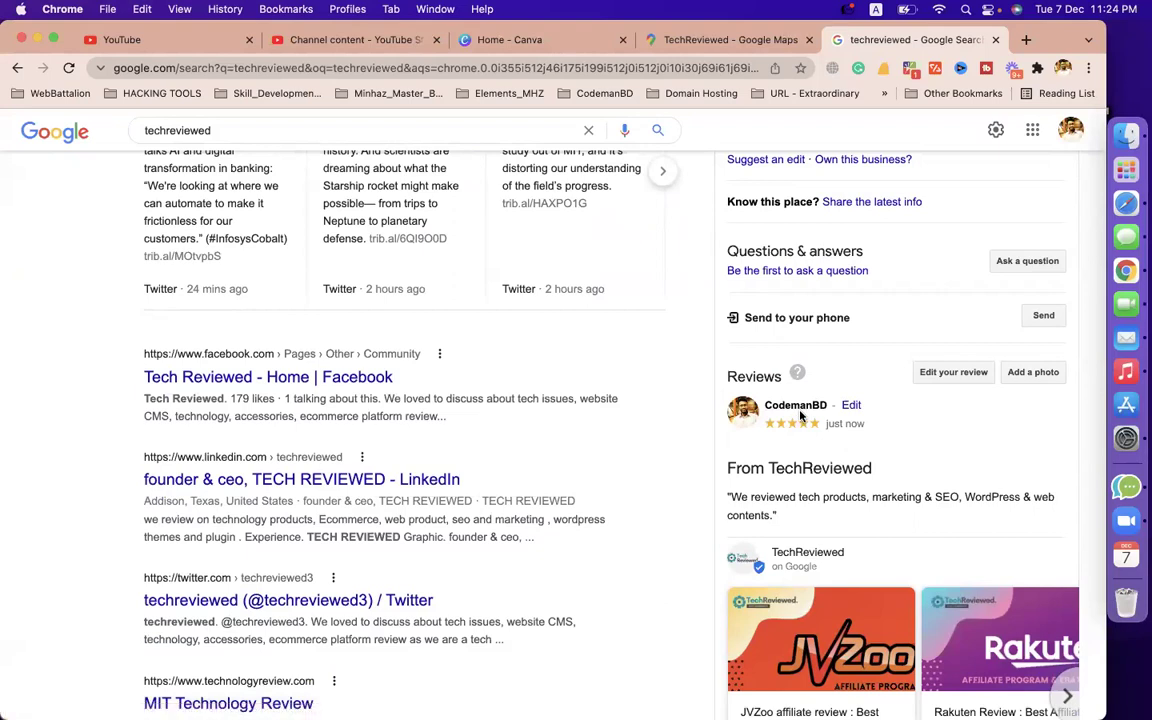
pyautogui.scroll(10, 660, 478)
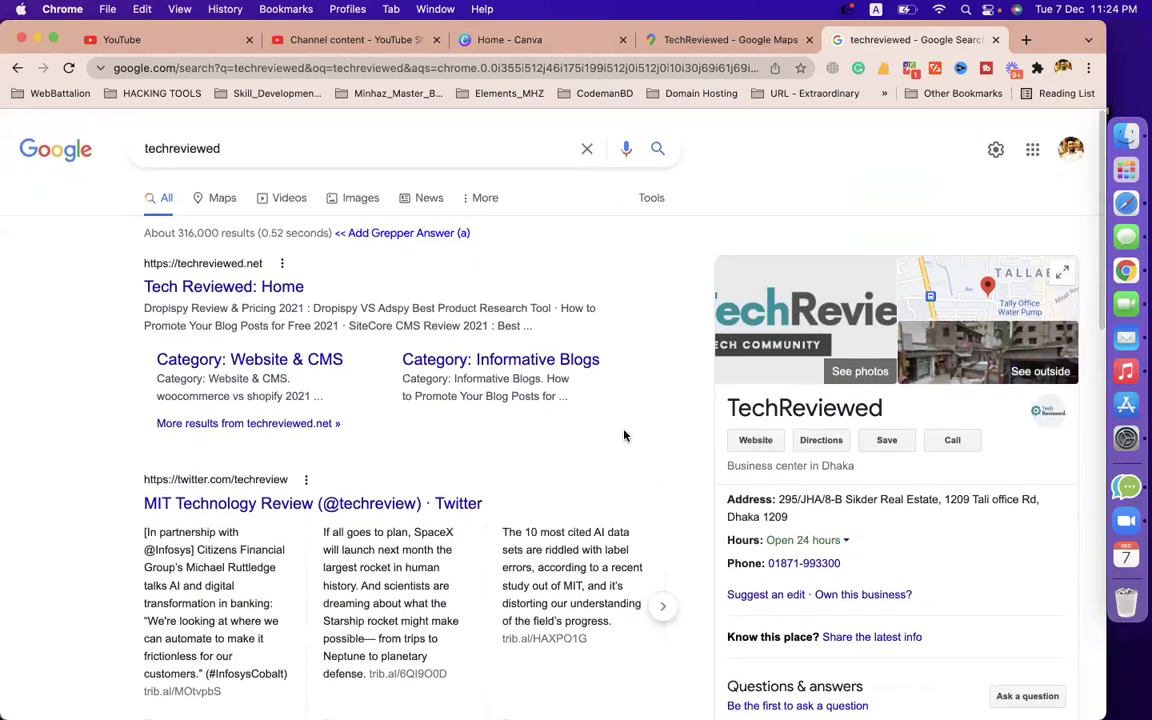
pyautogui.click(532, 67)
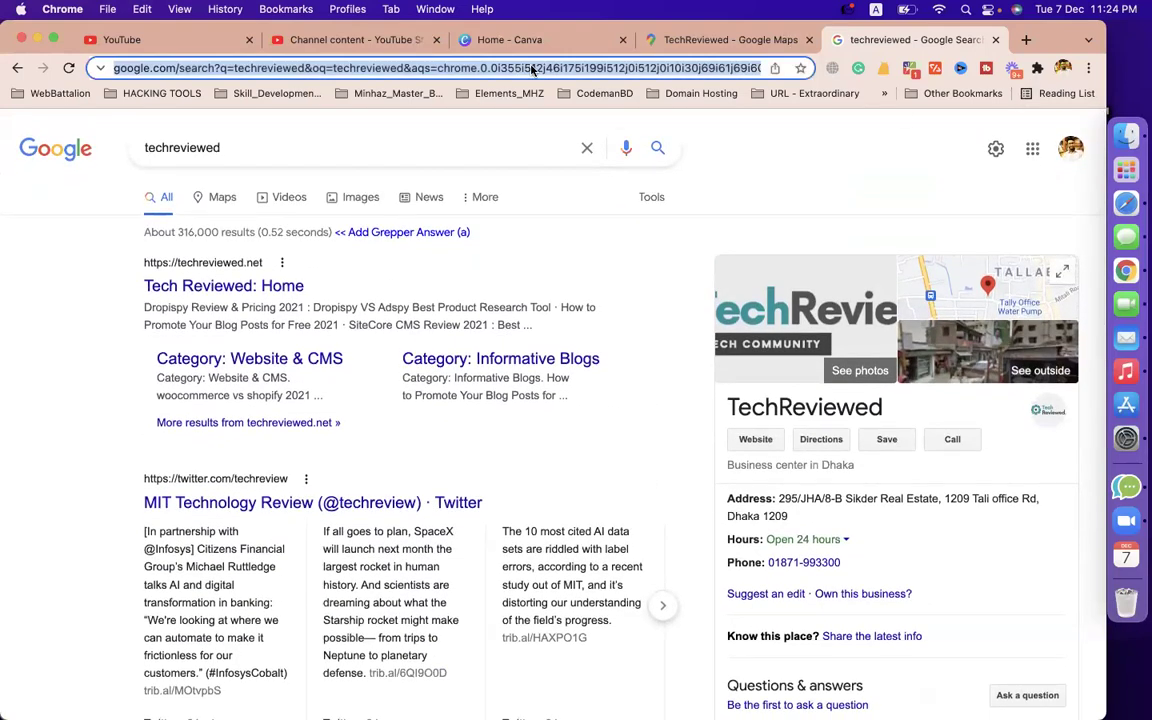
pyautogui.write('webbatt')
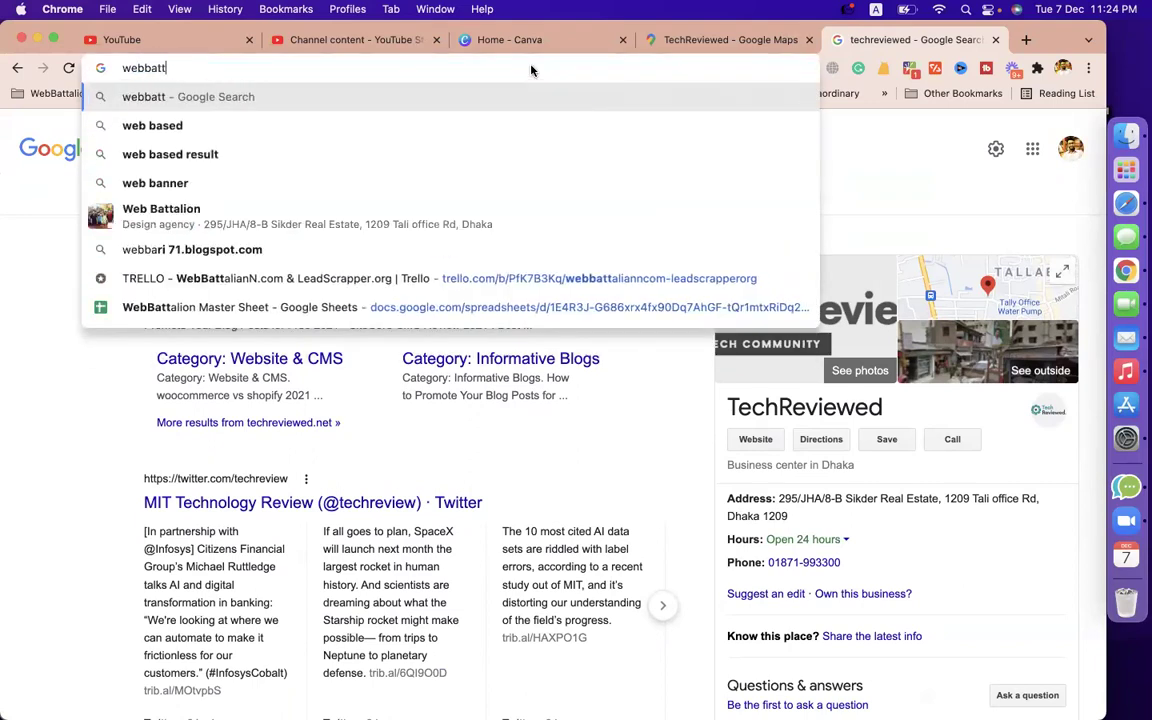
pyautogui.write('alion.co')
# Step: Load the webbattalion.co home page, scroll through it, and open a blank new tab
pyautogui.press('Return')
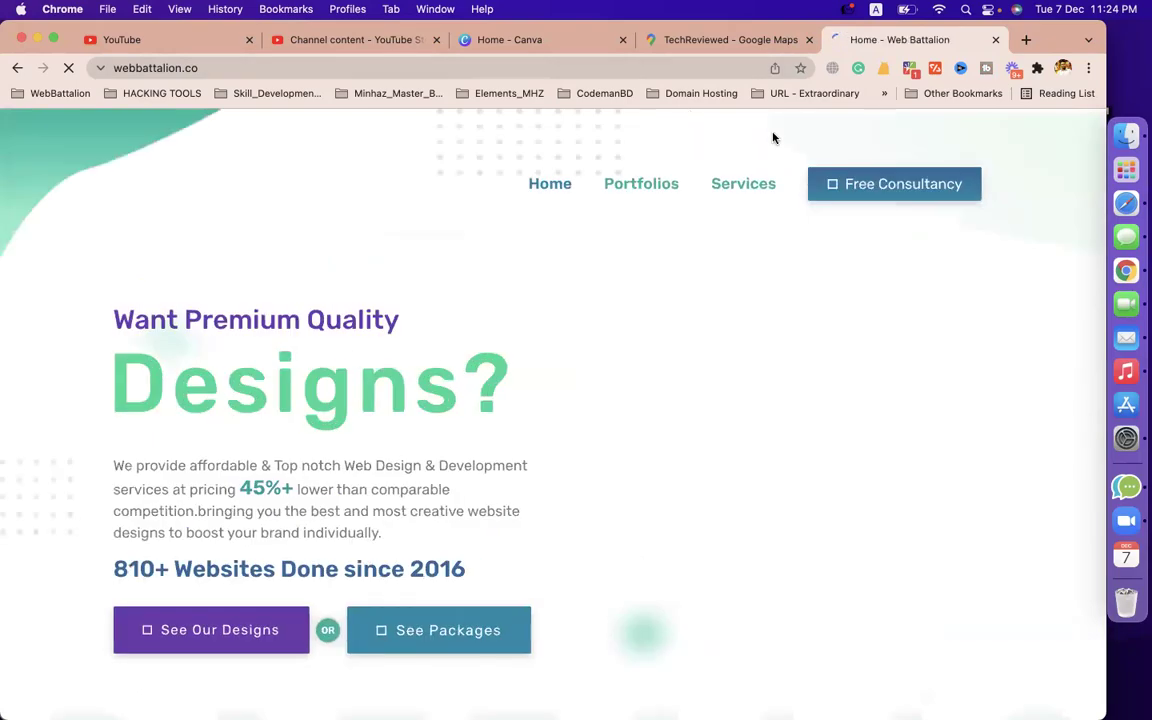
pyautogui.scroll(-15, 784, 452)
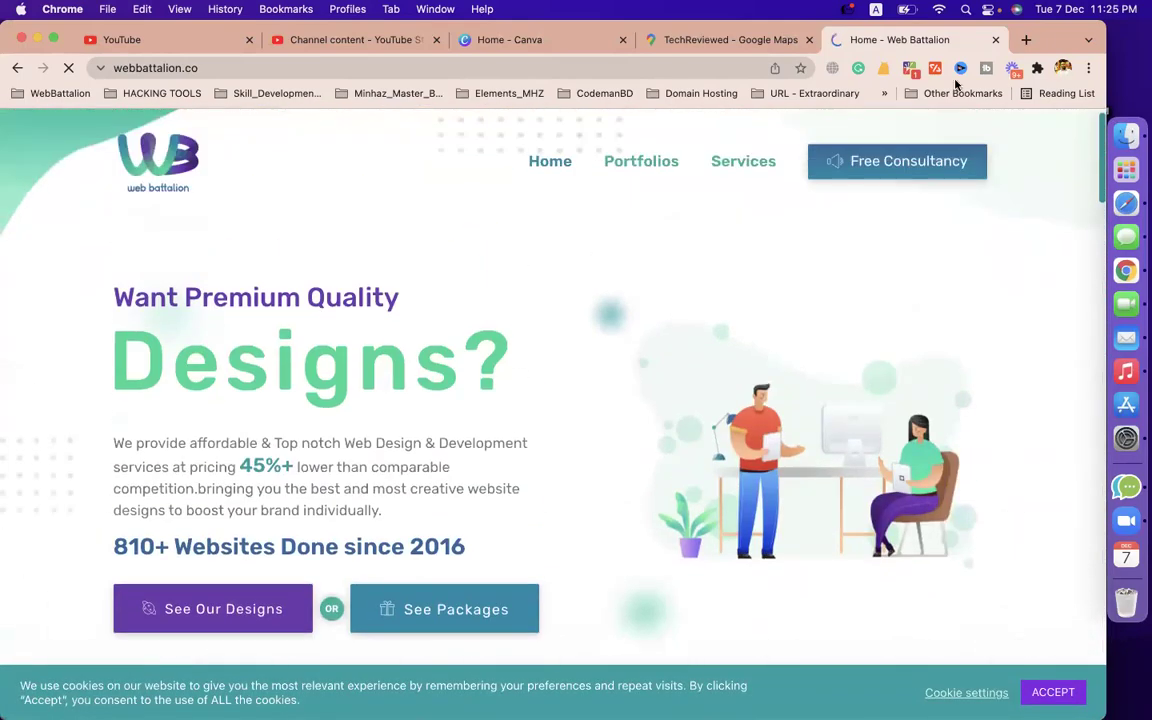
pyautogui.click(1025, 40)
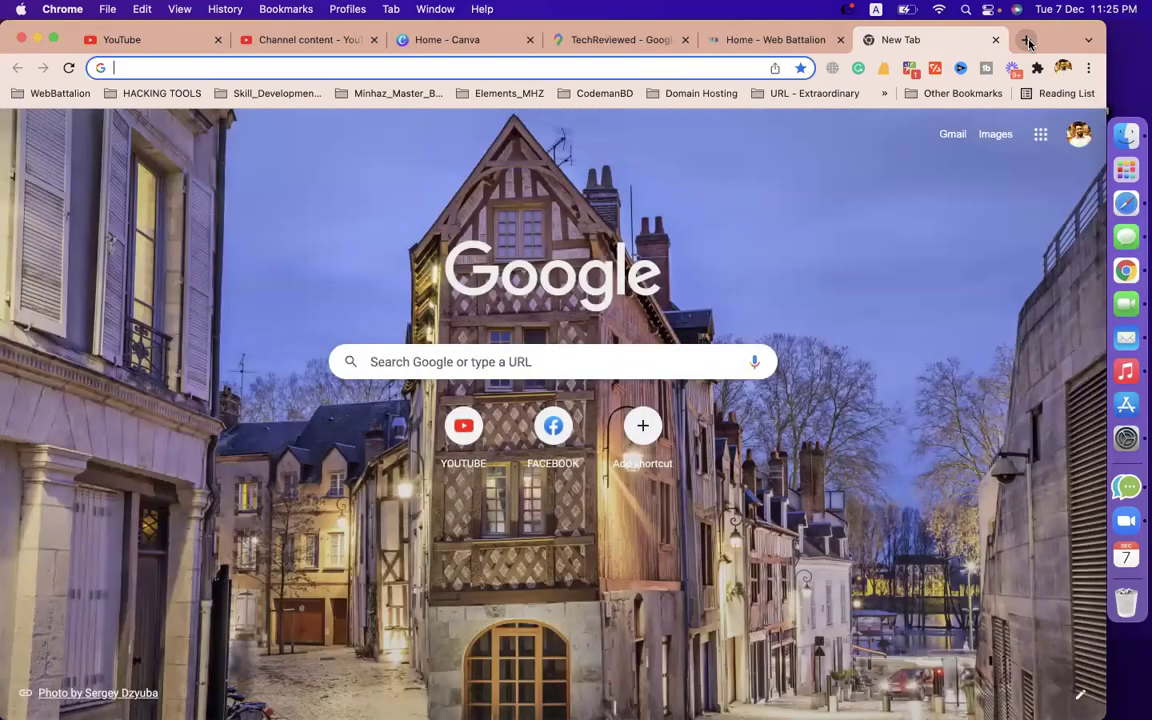
# Step: Search 'awesome chrome' and add Awesome Screenshot & Screen Recorder to Chrome from the Web Store
pyautogui.write('awesome chrome')
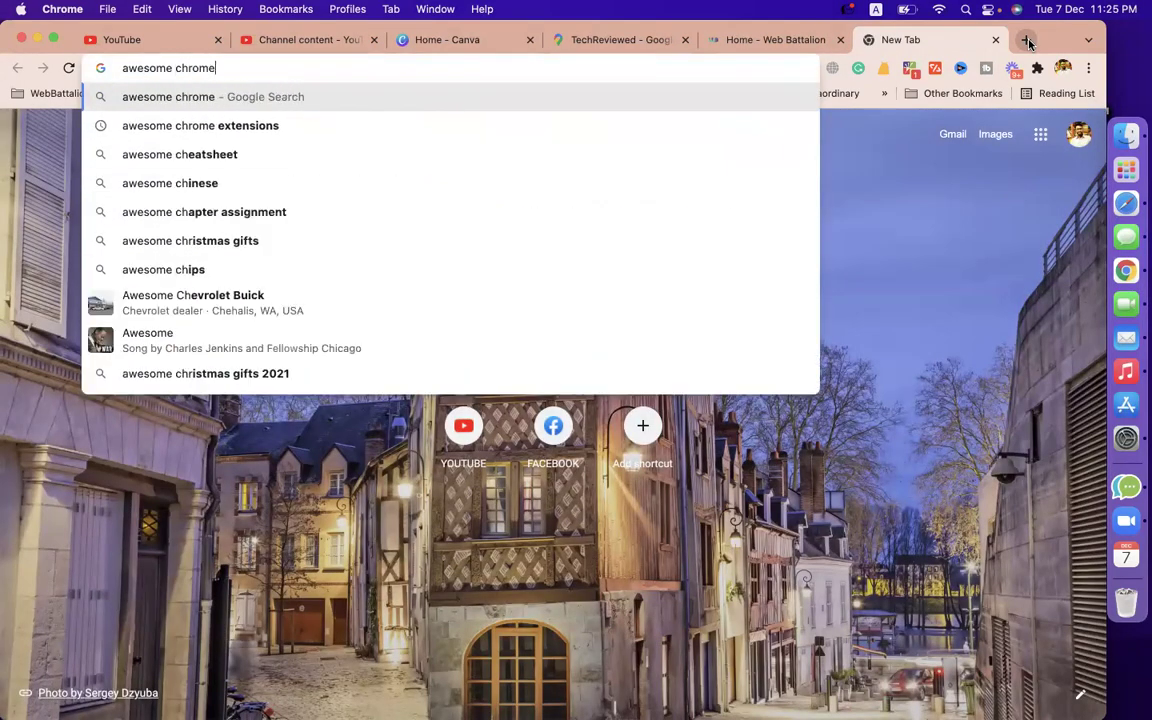
pyautogui.press('Return')
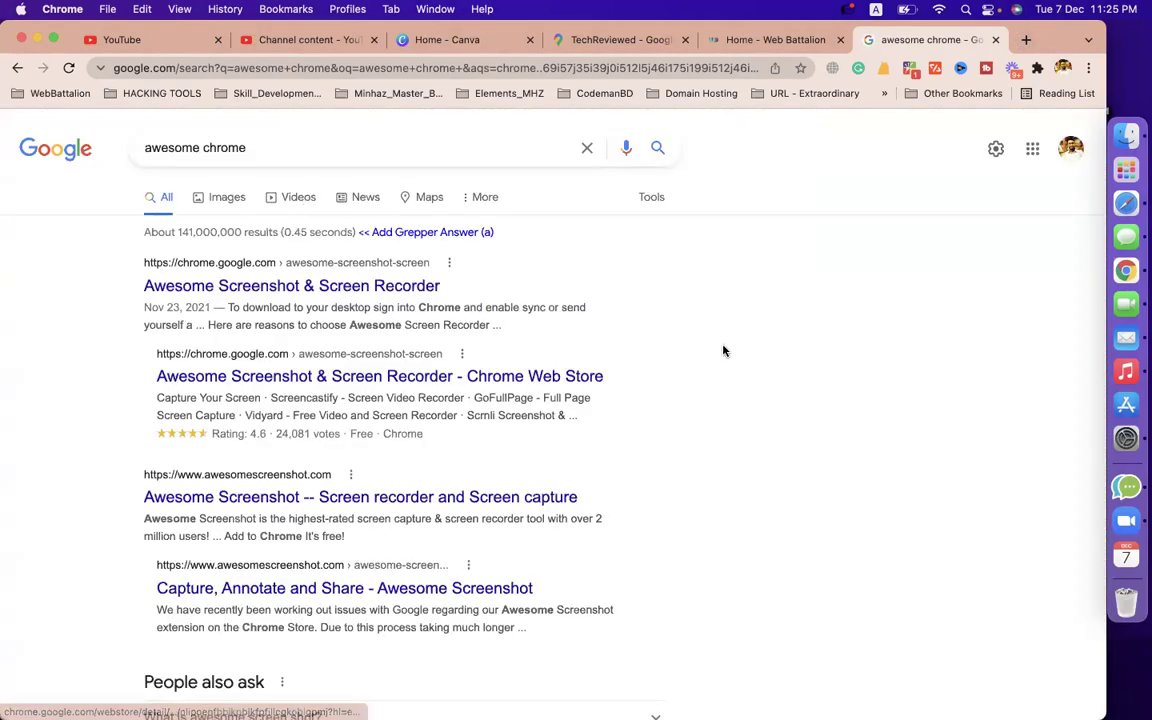
pyautogui.click(291, 286)
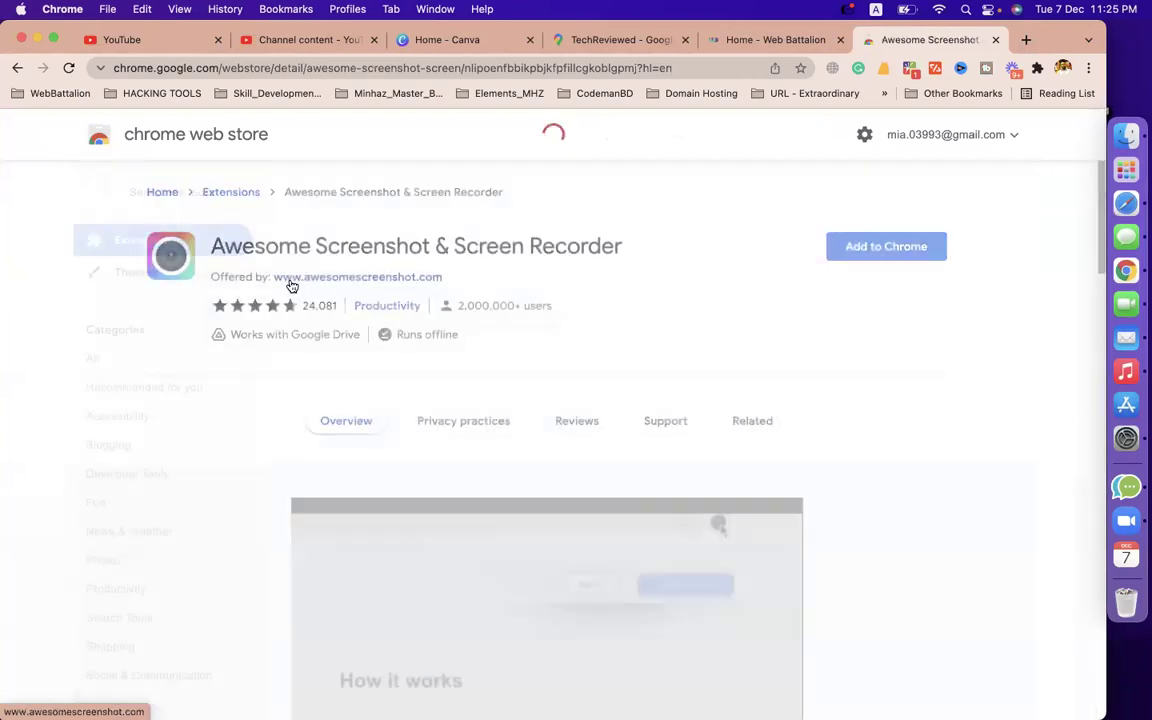
pyautogui.click(860, 248)
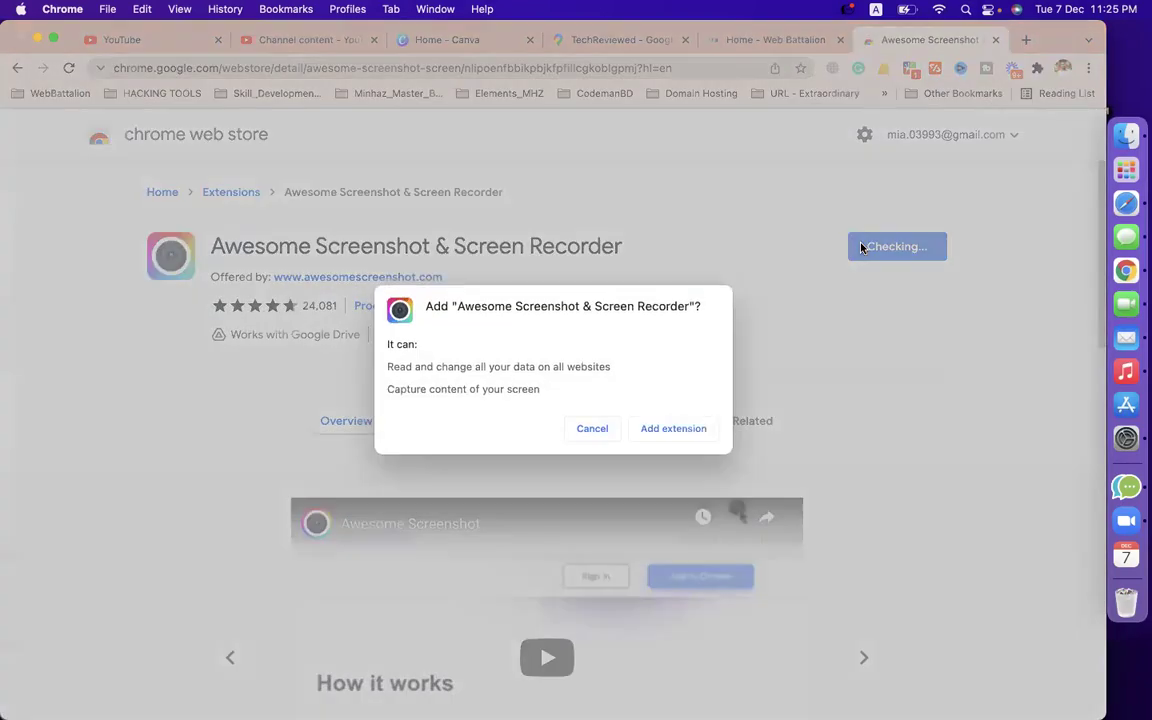
pyautogui.click(679, 428)
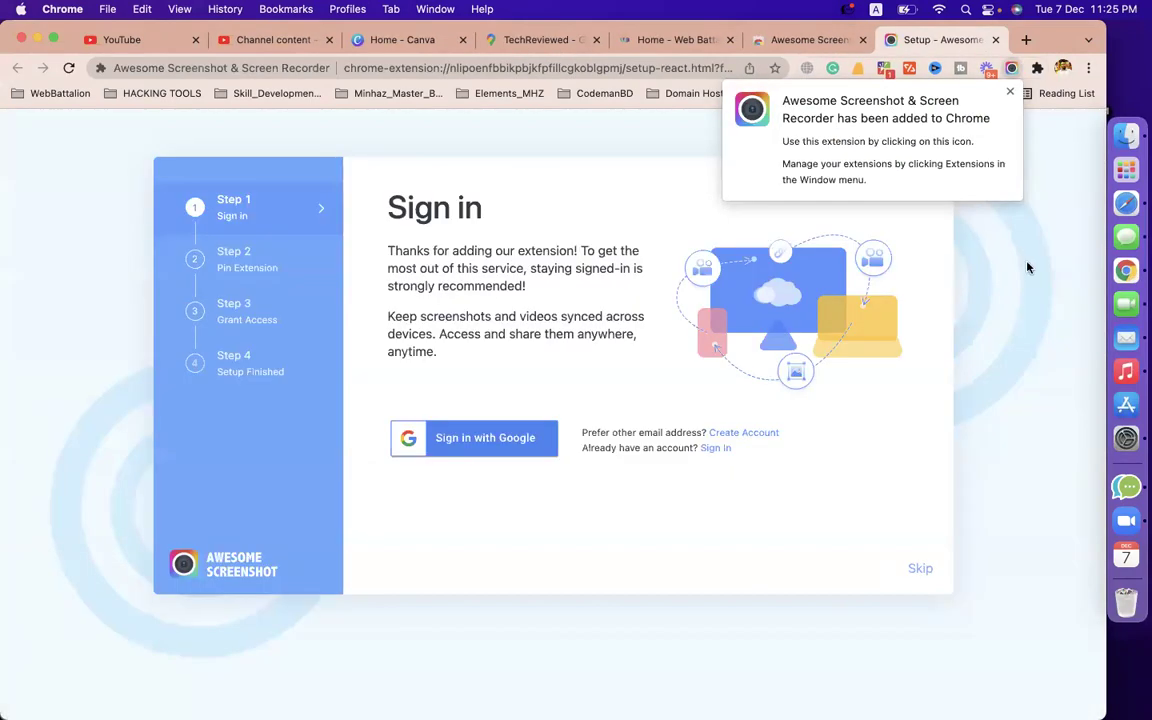
# Step: Dismiss the extension-added notice and pin Awesome Screenshot to the Chrome toolbar
pyautogui.click(1010, 92)
pyautogui.click(1037, 67)
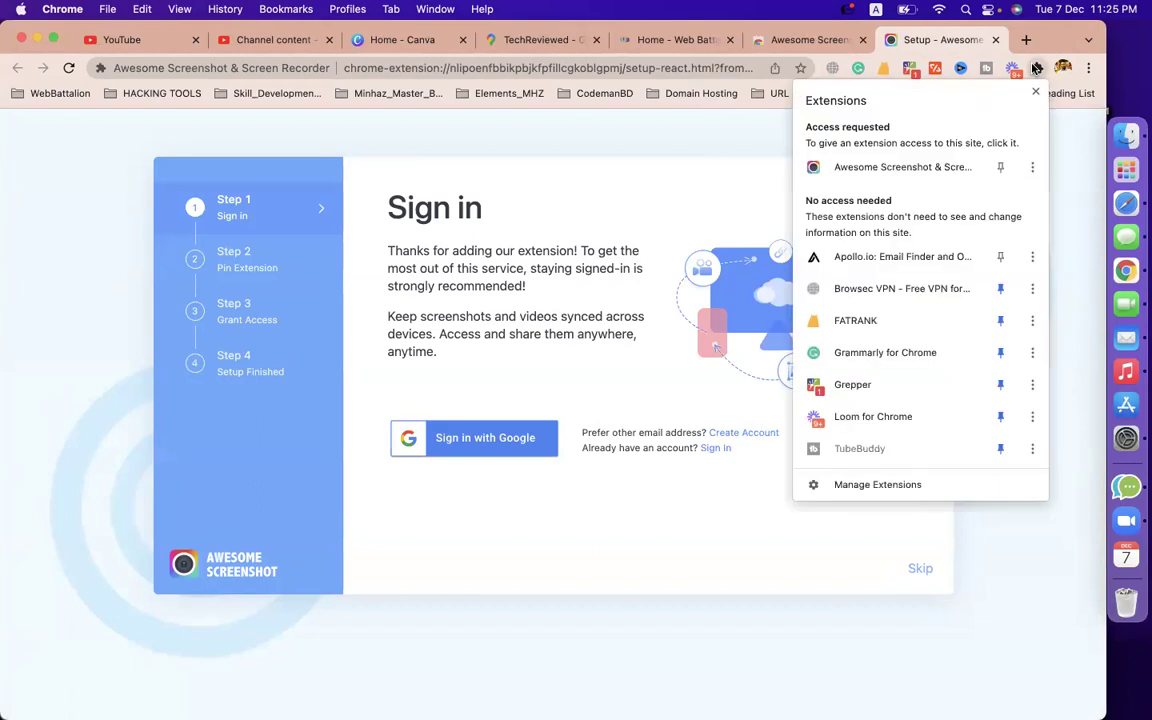
pyautogui.click(1000, 167)
pyautogui.click(741, 146)
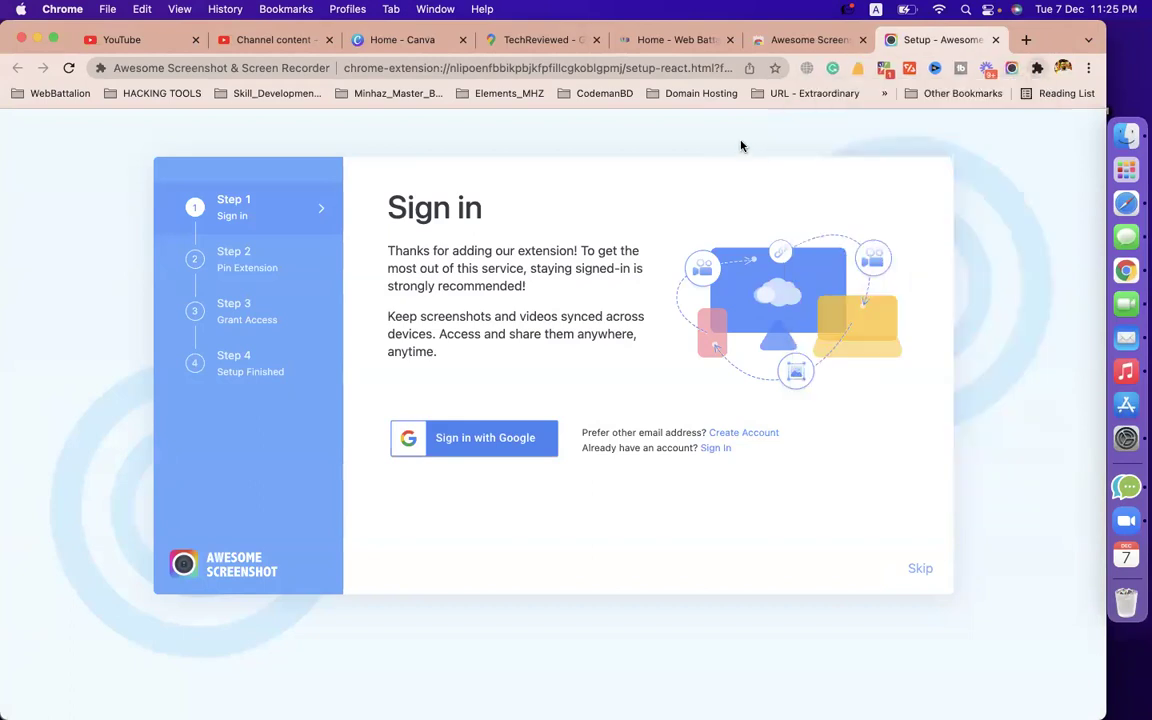
# Step: On the Web Battalion home page, minimize the chat window and accept the cookie banner
pyautogui.click(667, 45)
pyautogui.scroll(-5, 560, 350)
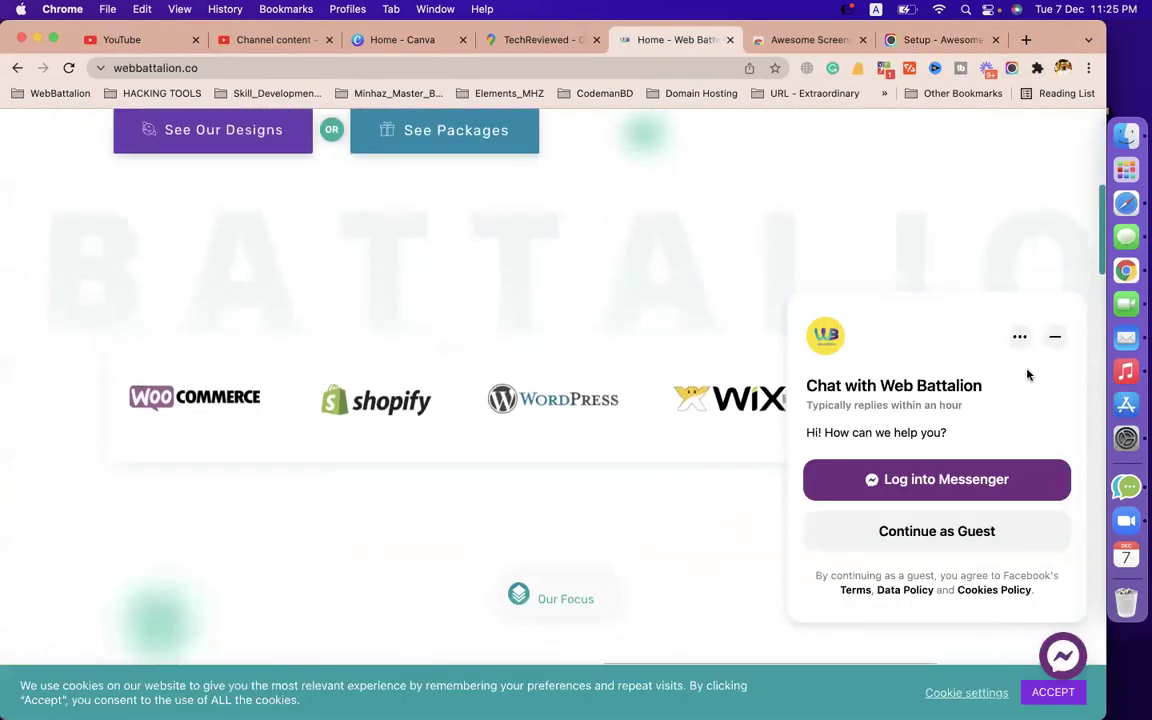
pyautogui.click(1054, 345)
pyautogui.scroll(-15, 779, 537)
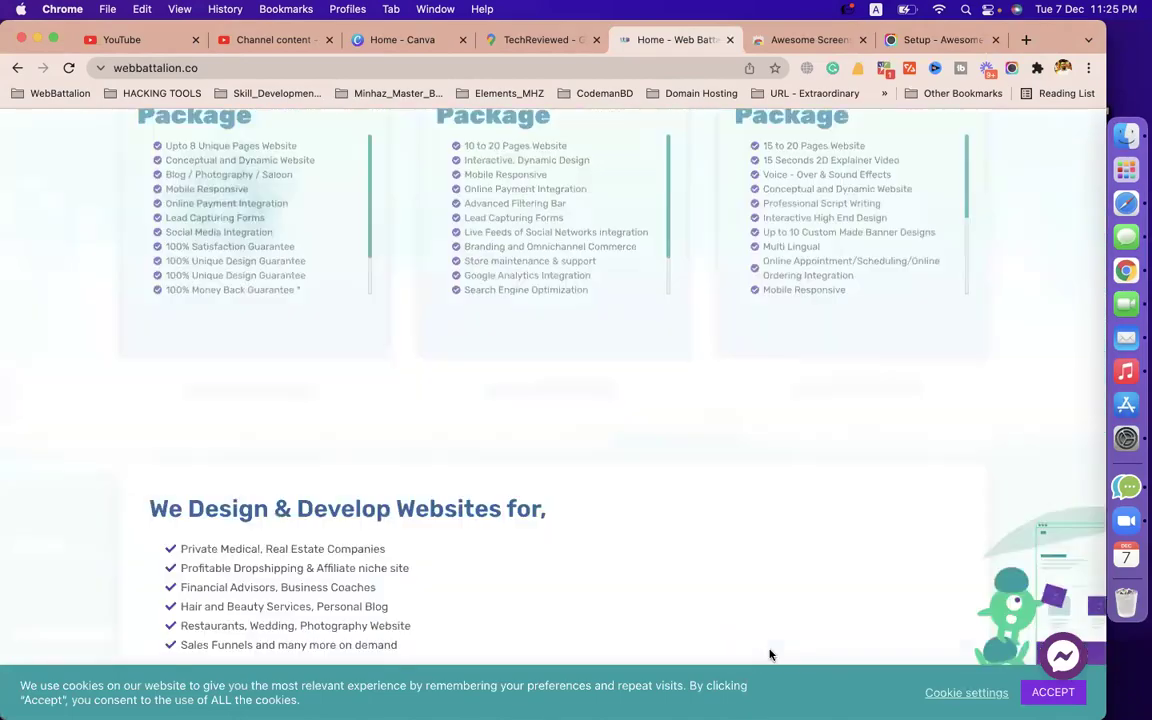
pyautogui.click(1040, 699)
pyautogui.scroll(-10, 944, 599)
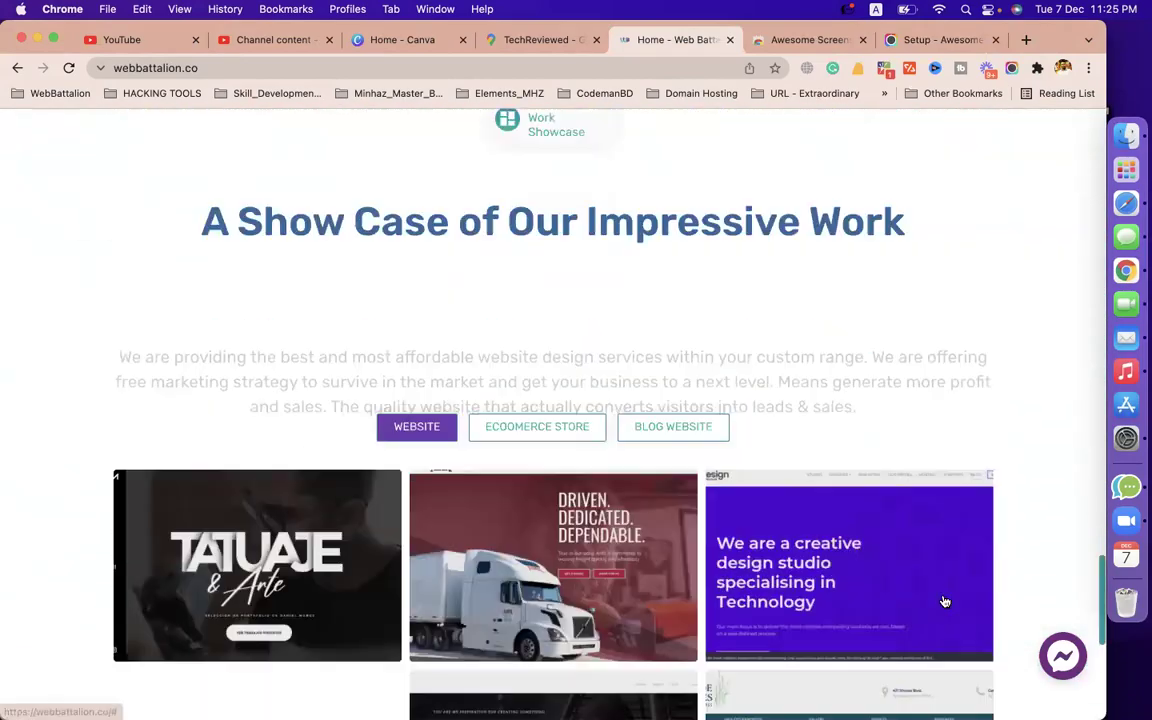
pyautogui.scroll(20, 944, 599)
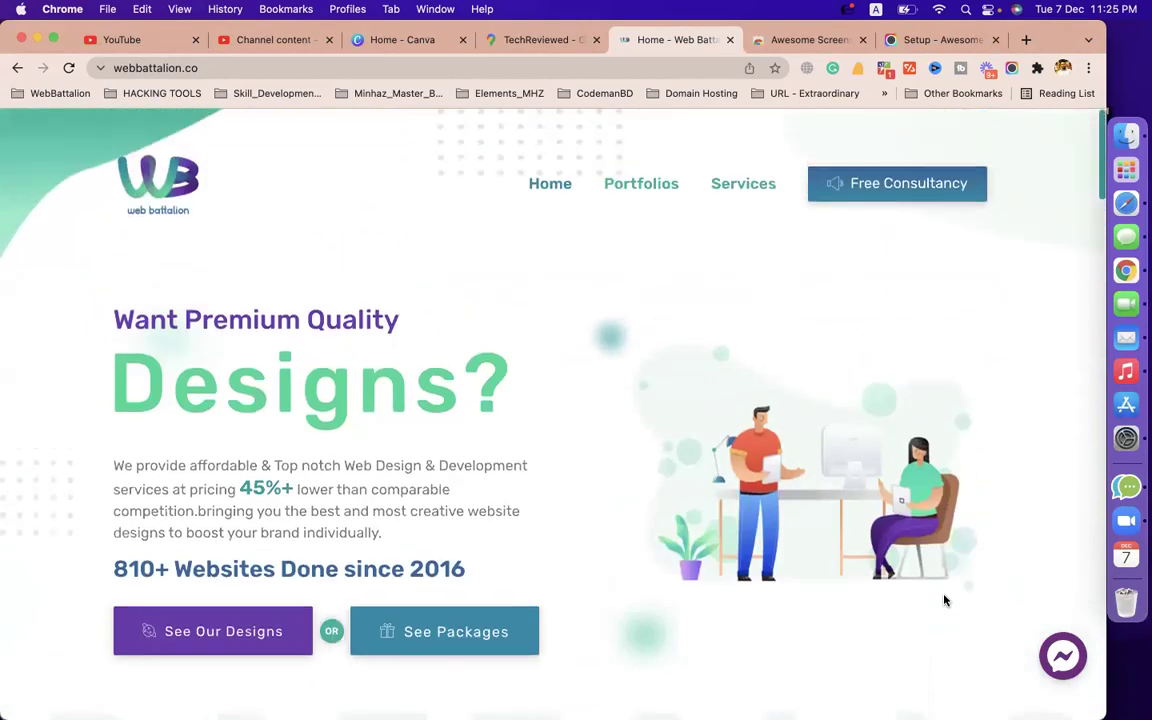
# Step: Request a Full Page capture with Awesome Screenshot and acknowledge the cloud-saving notice
pyautogui.click(1012, 68)
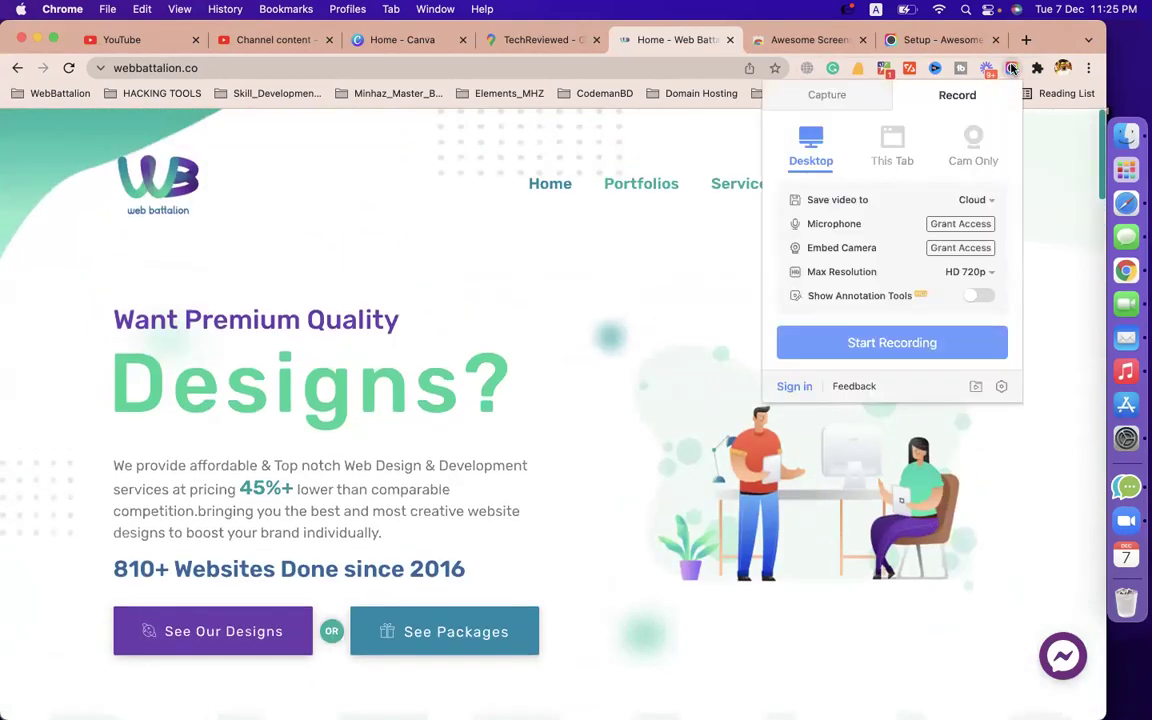
pyautogui.click(824, 94)
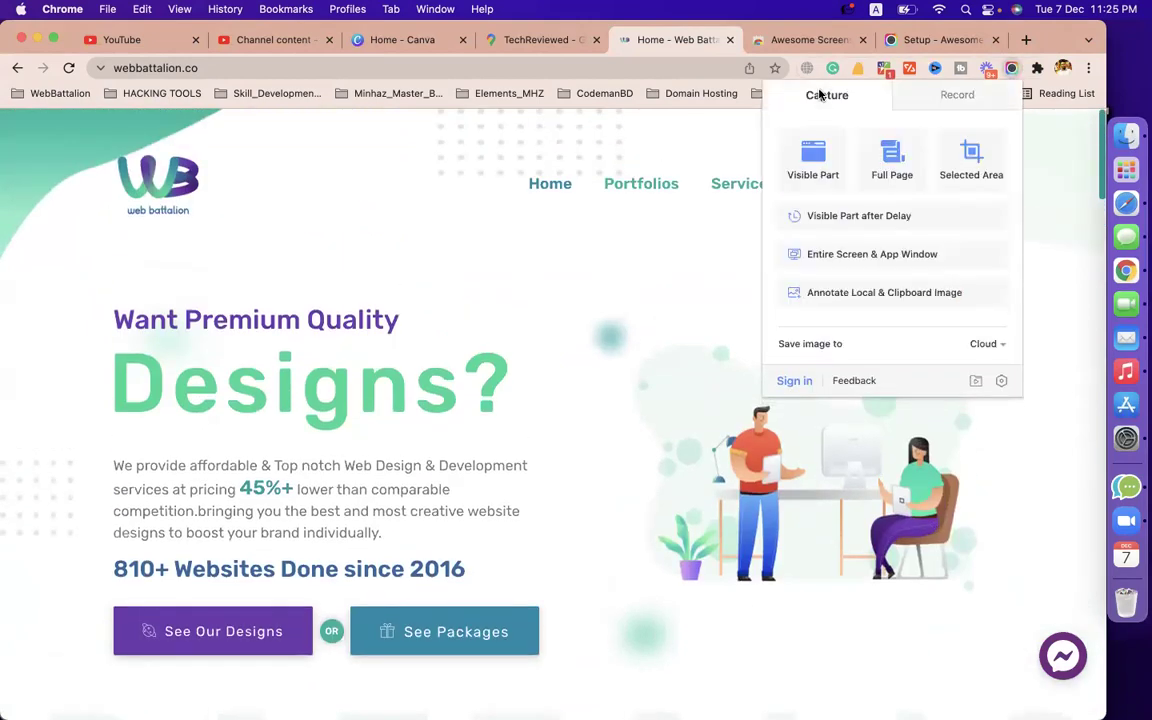
pyautogui.click(897, 162)
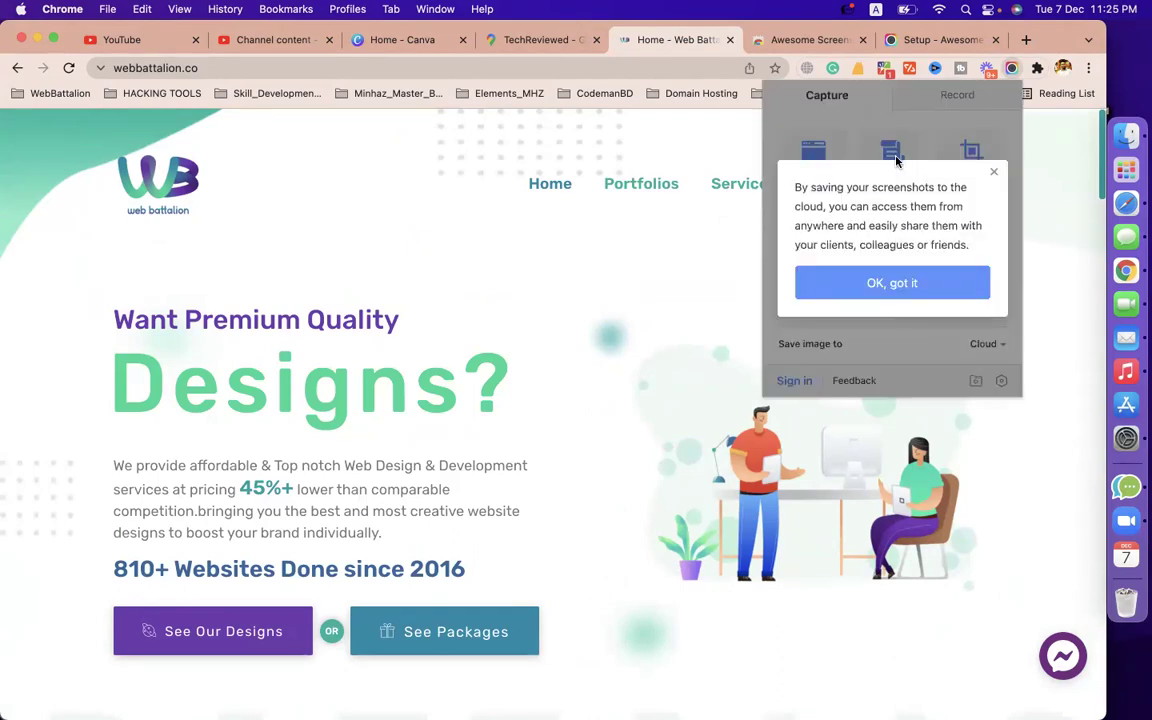
pyautogui.click(862, 283)
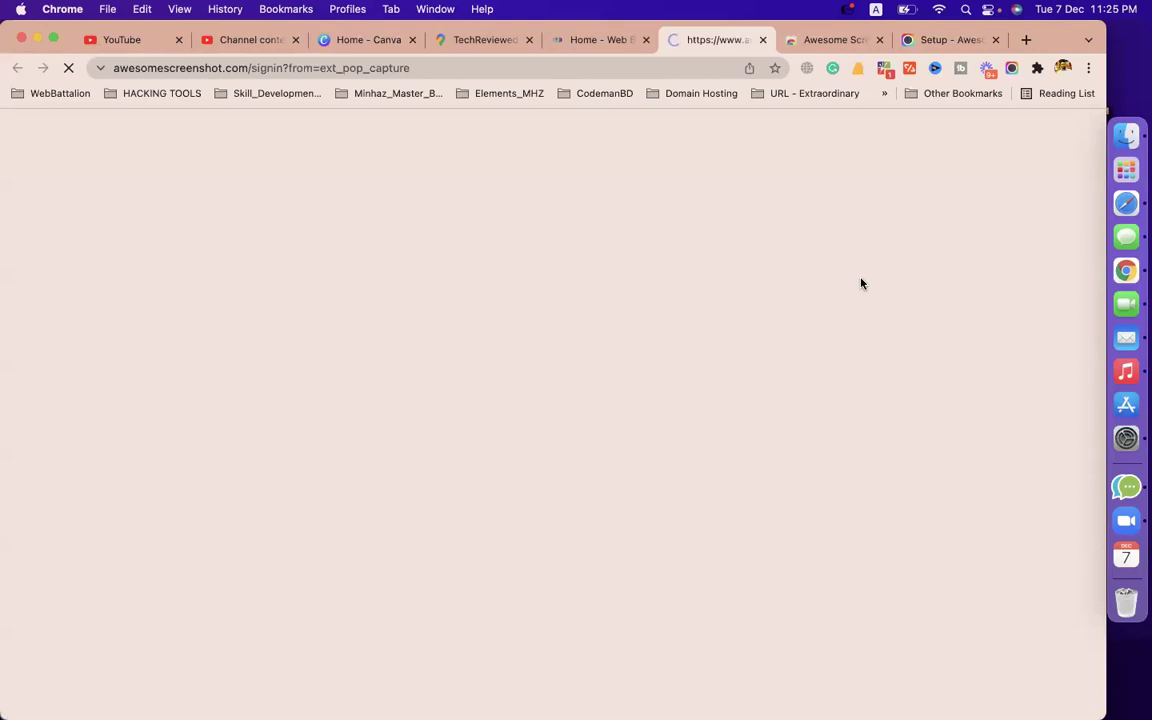
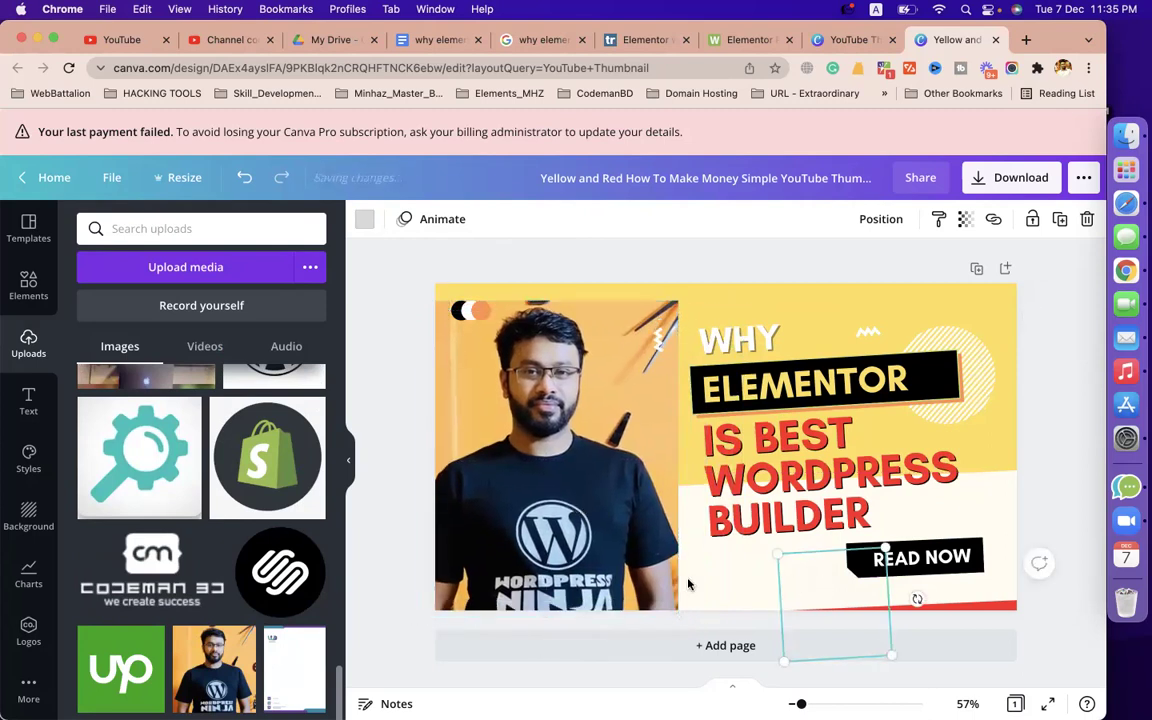
# Step: Tilt the portrait photo to -9°, then start a search for 'elementor icons' in a new tab
pyautogui.click(555, 570)
pyautogui.moveTo(558, 647); pyautogui.dragTo(578, 651)
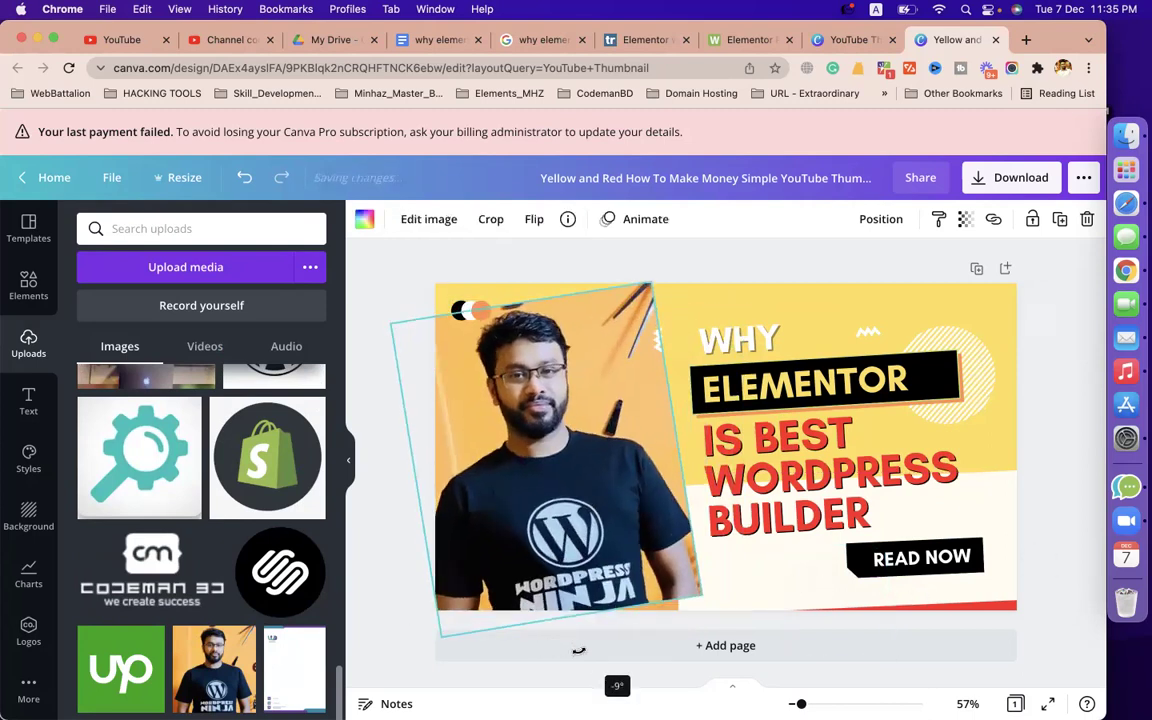
pyautogui.click(900, 598)
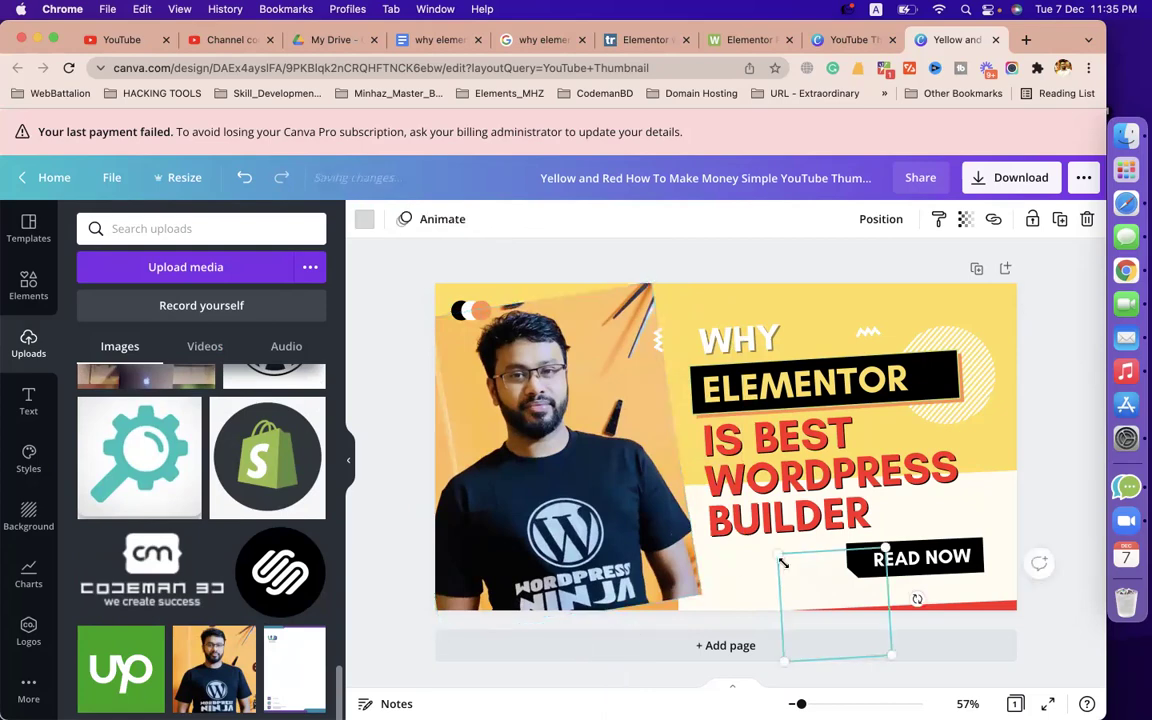
pyautogui.click(406, 295)
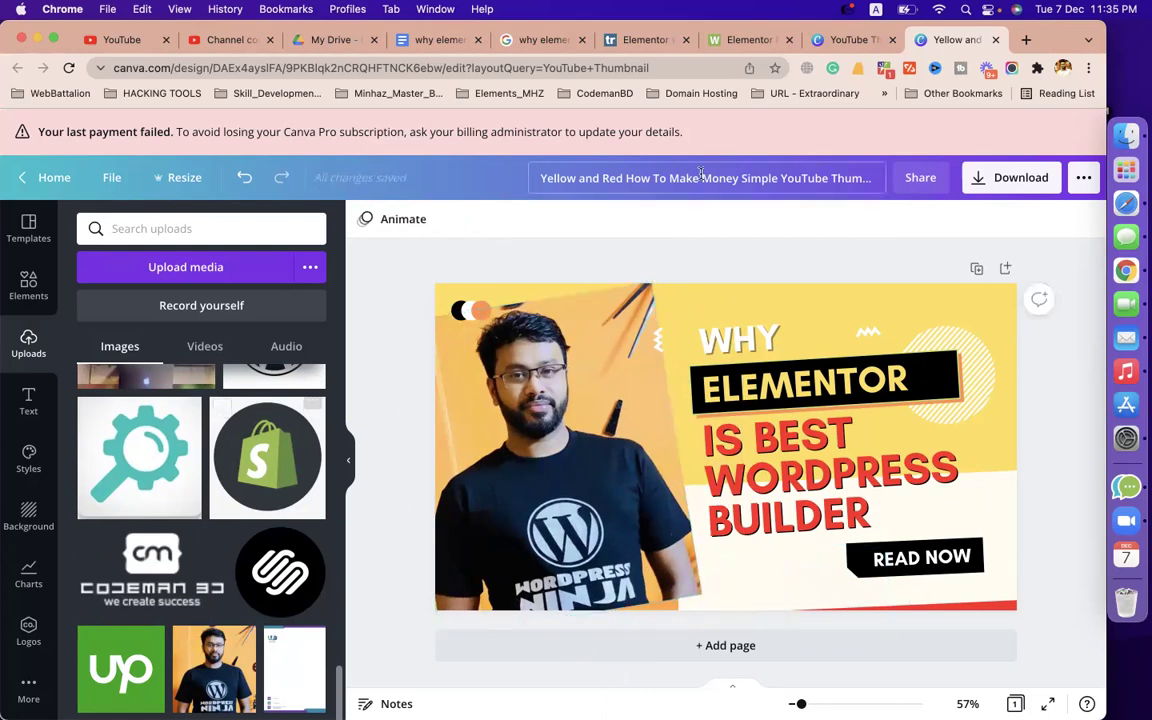
pyautogui.click(1024, 42)
pyautogui.write('eleme')
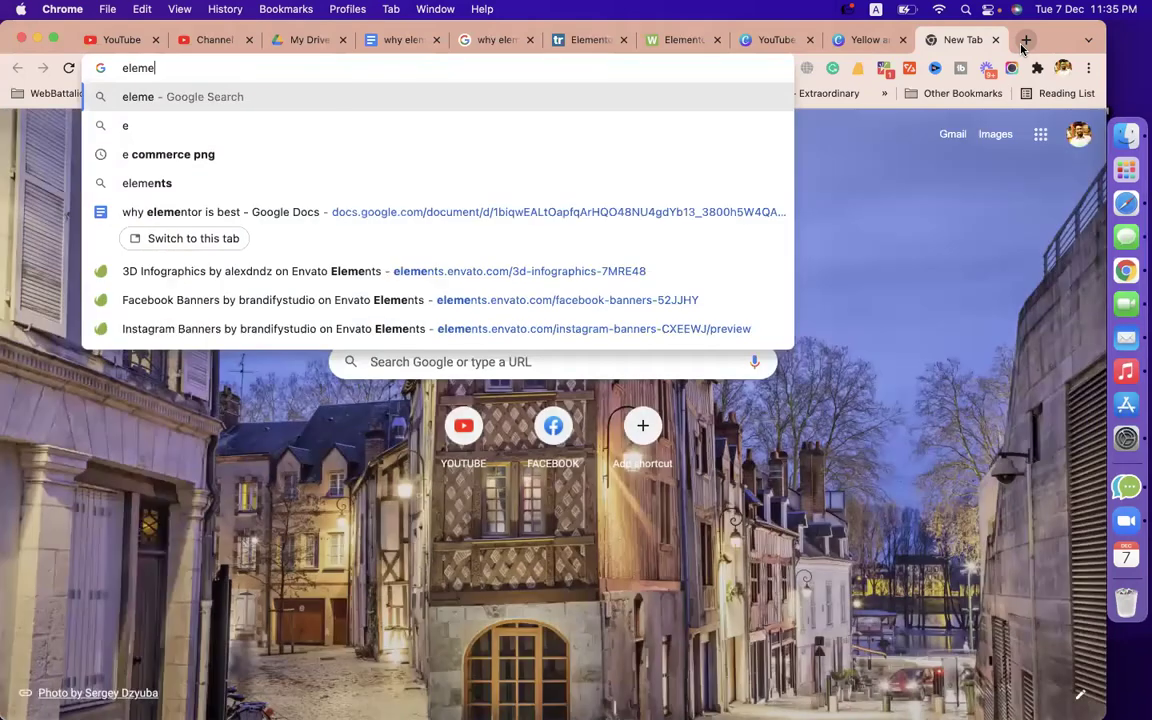
pyautogui.write('ntor icons')
# Step: Show Google Images results for 'elementor icon'
pyautogui.press('Return')
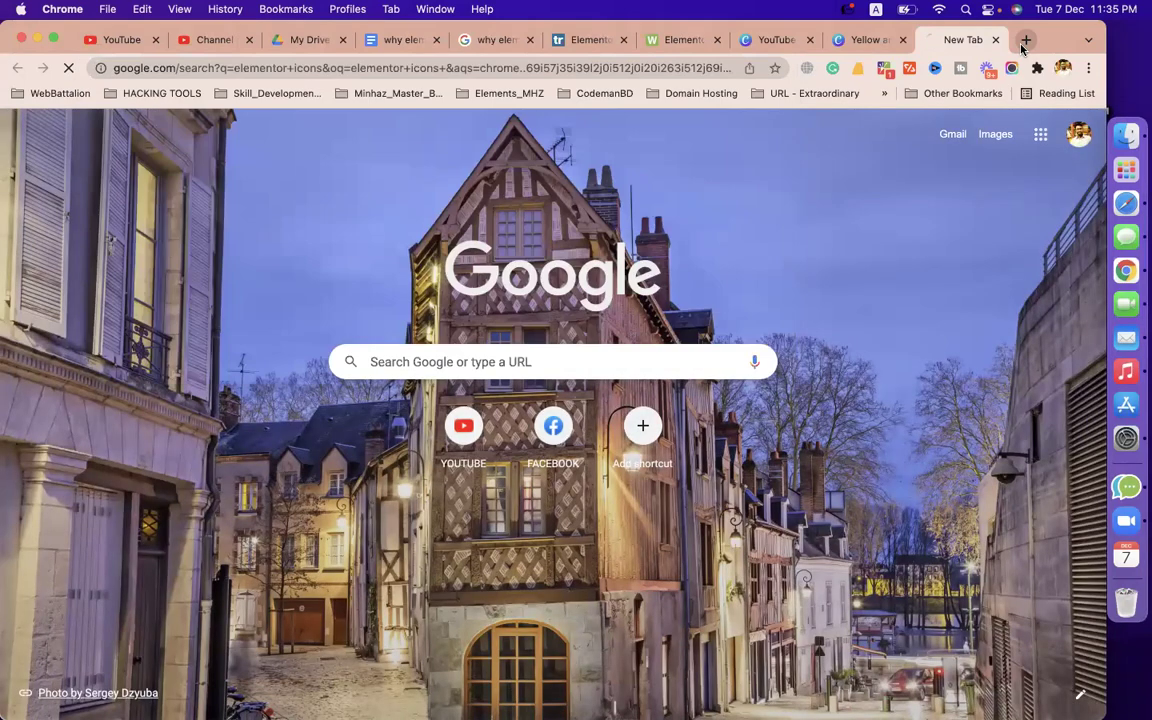
pyautogui.click(224, 197)
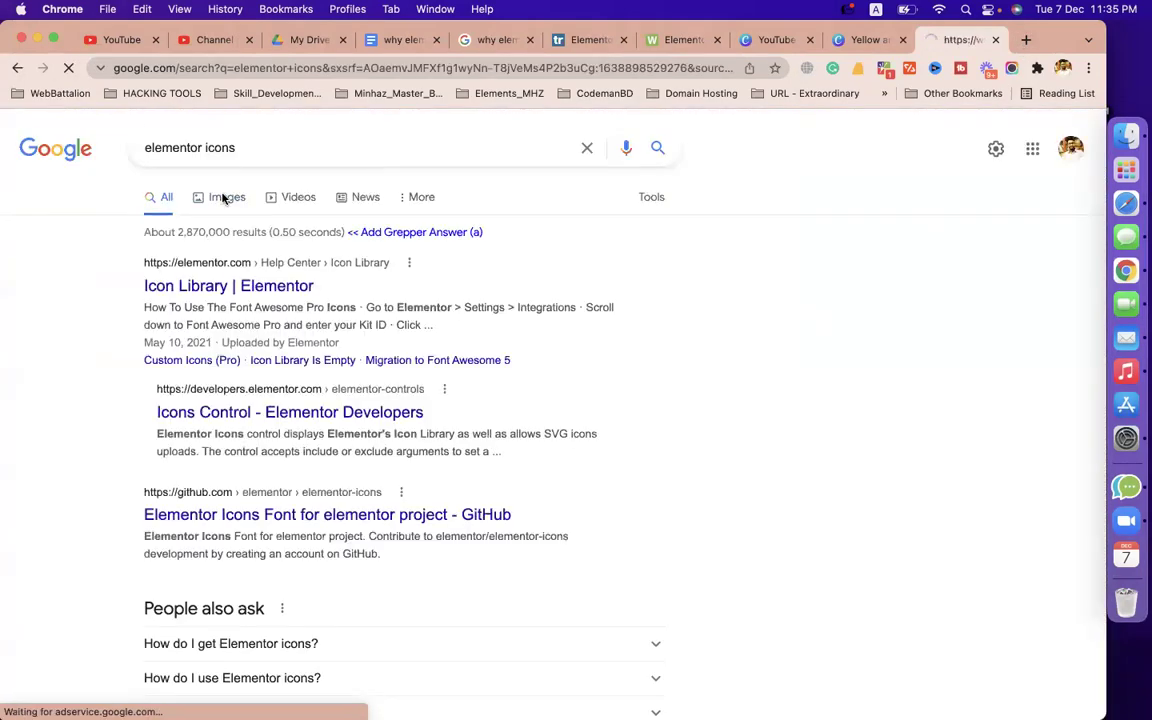
pyautogui.scroll(-5, 493, 441)
pyautogui.scroll(5, 400, 400)
pyautogui.click(307, 154)
pyautogui.press('BackSpace')
pyautogui.press('Return')
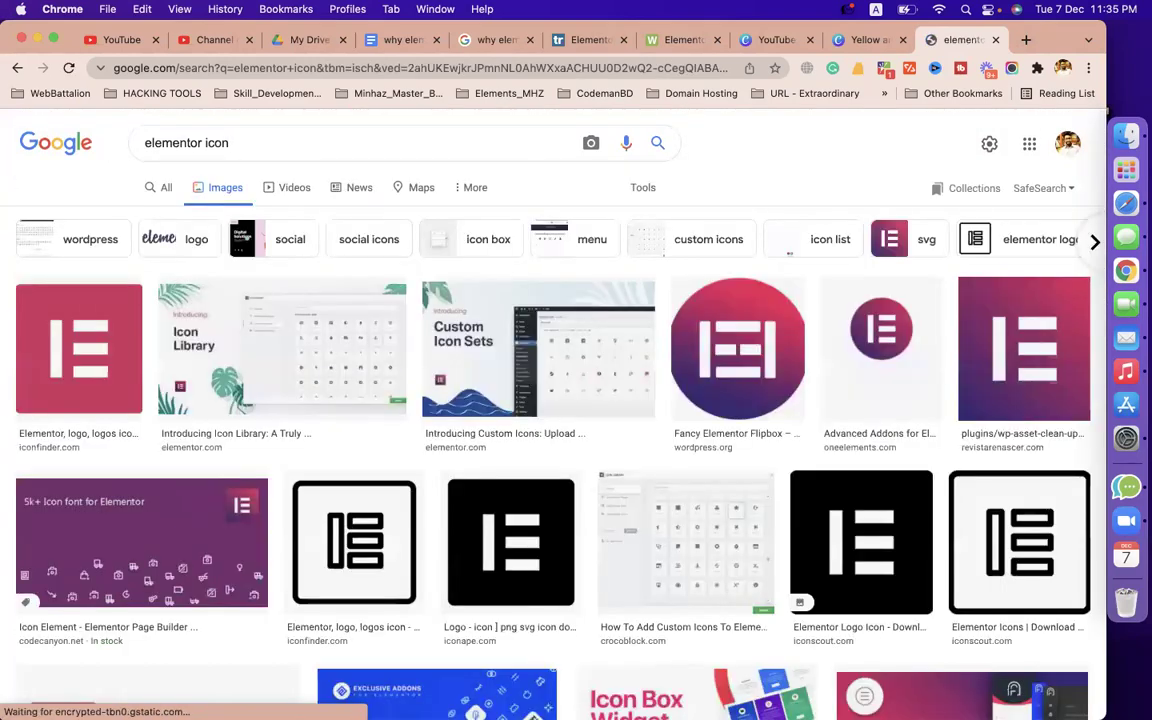
# Step: Save the purple gradient Elementor logo as el.jpeg and go back to Canva
pyautogui.click(79, 348)
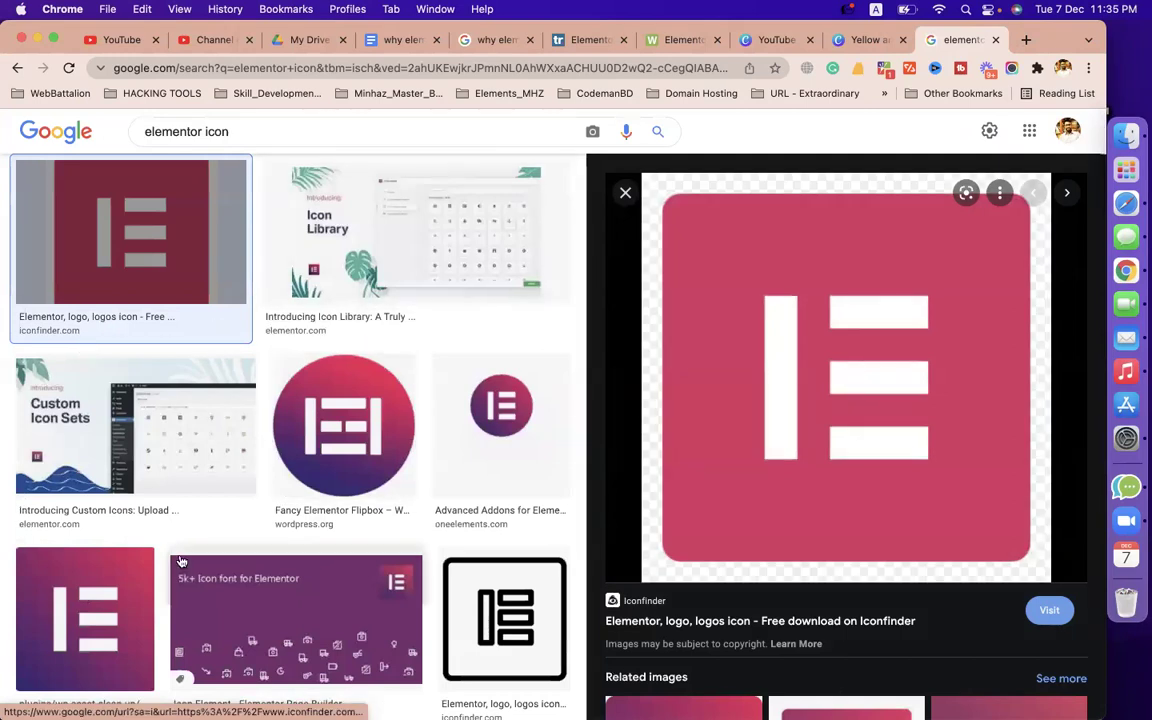
pyautogui.click(85, 612)
pyautogui.rightClick(826, 292)
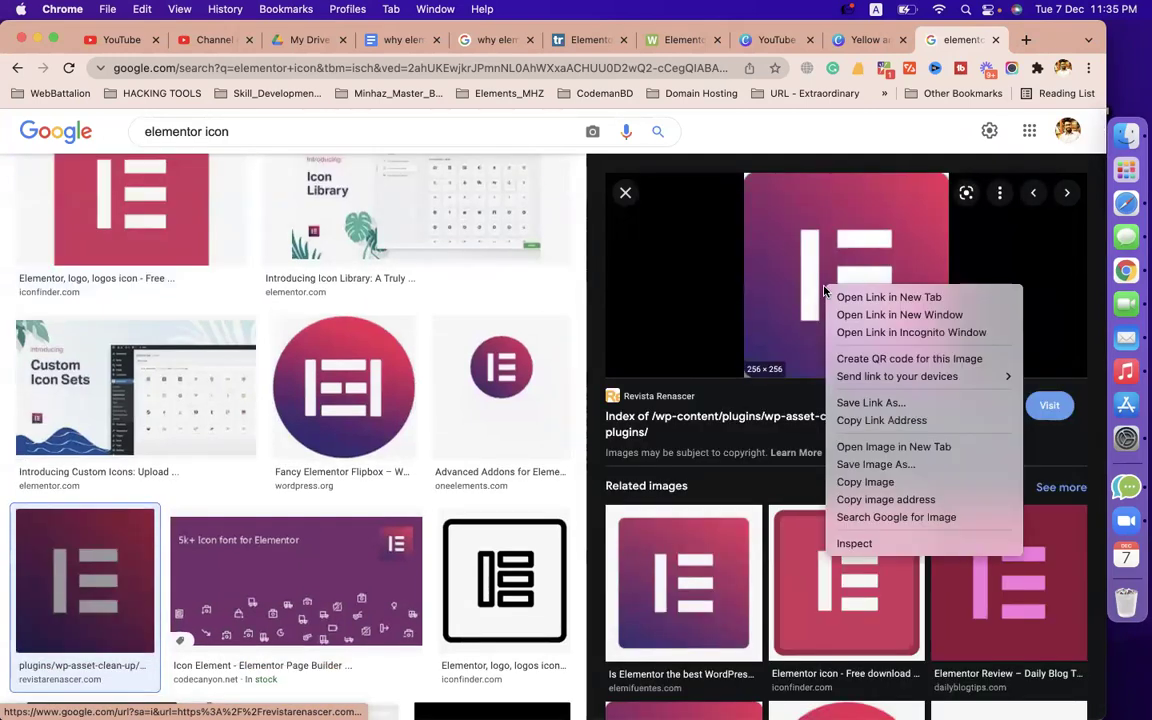
pyautogui.click(880, 435)
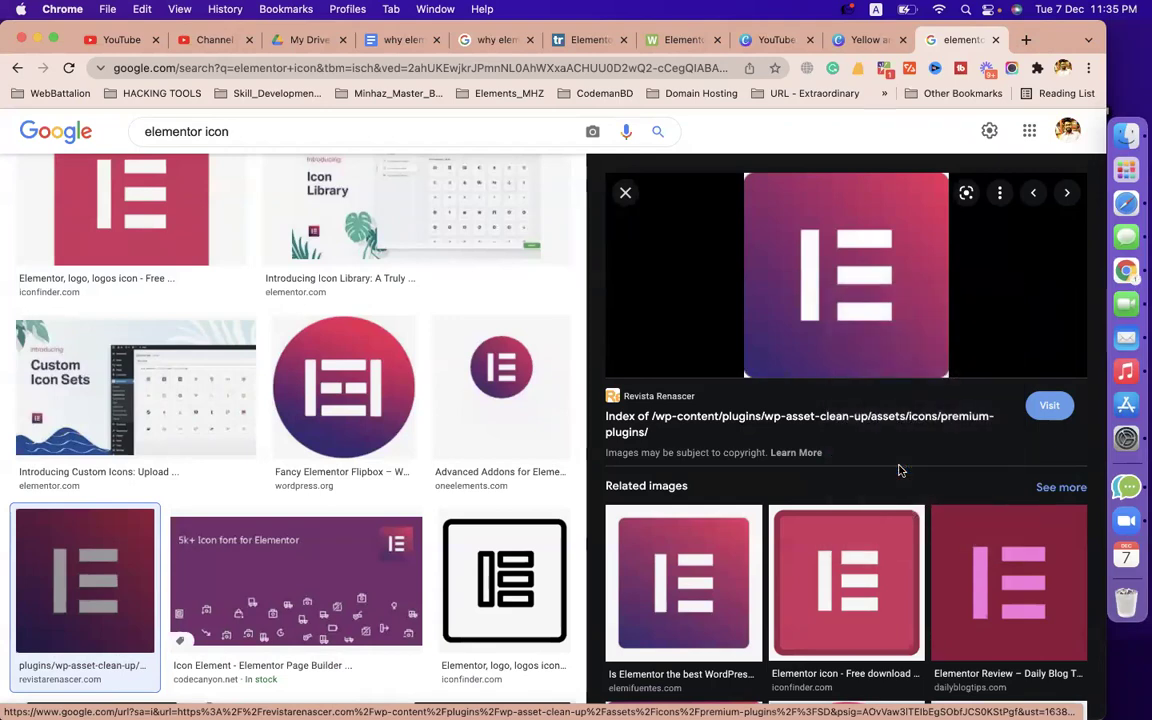
pyautogui.write('el')
pyautogui.press('Return')
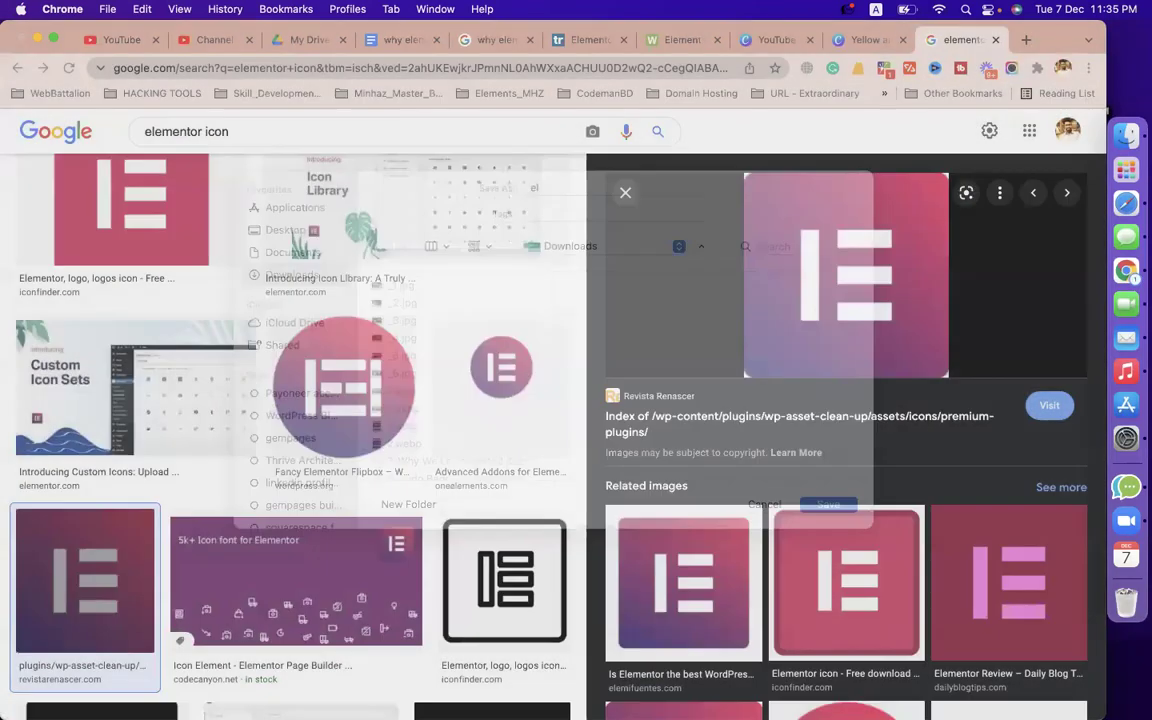
pyautogui.click(888, 42)
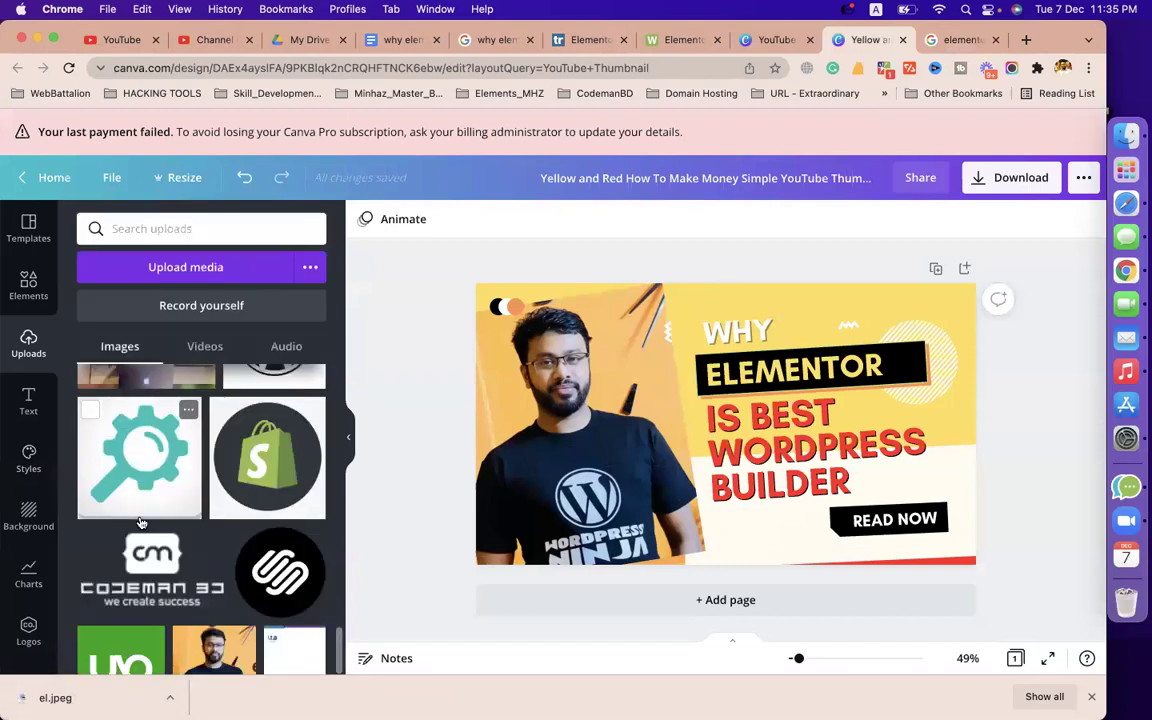
# Step: Add the recently used circle frame from Elements onto the thumbnail
pyautogui.scroll(3, 187, 378)
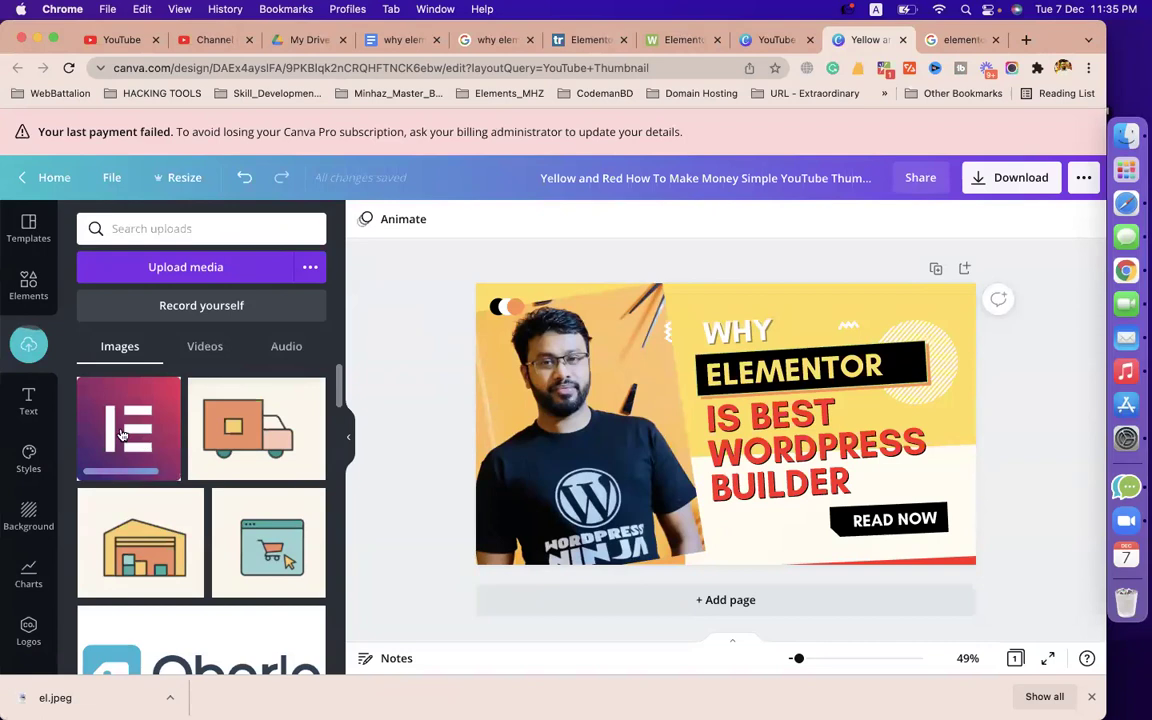
pyautogui.click(30, 287)
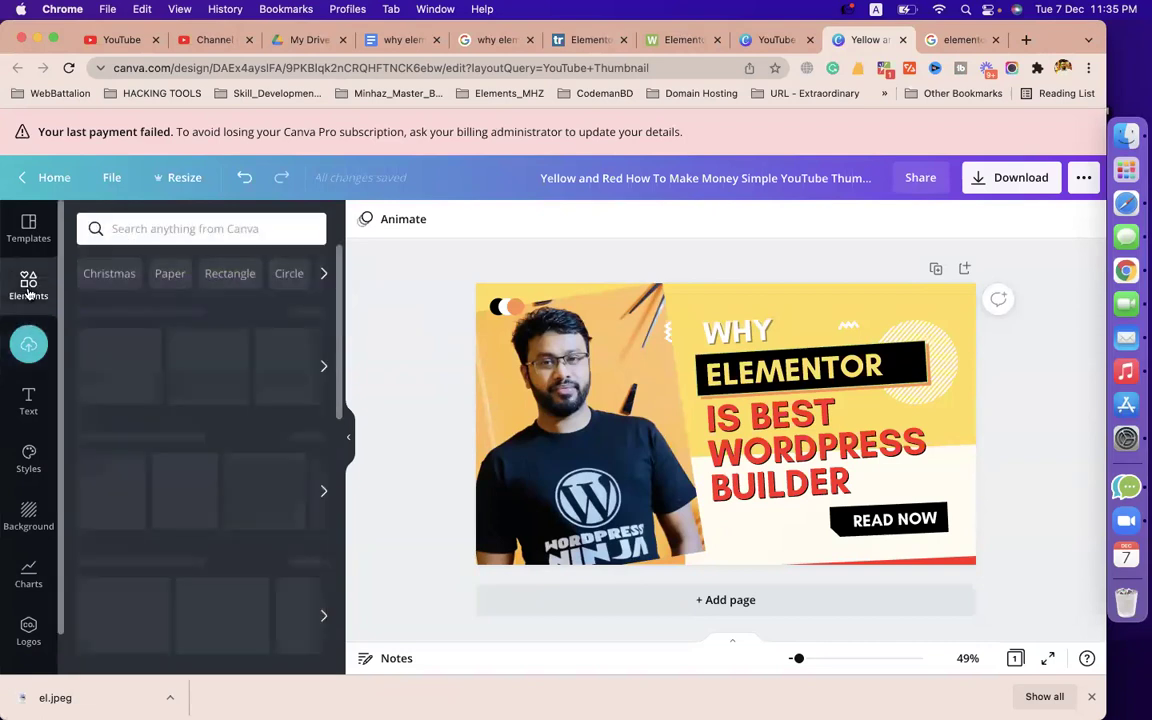
pyautogui.click(111, 359)
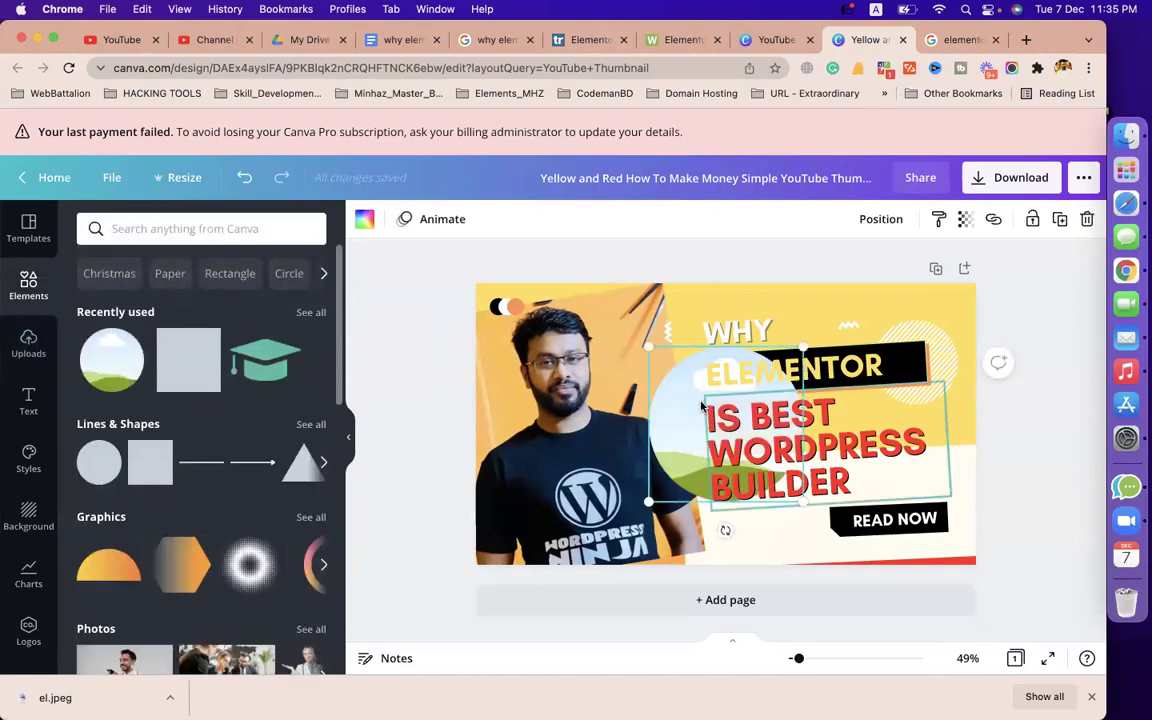
pyautogui.moveTo(678, 406); pyautogui.dragTo(579, 490)
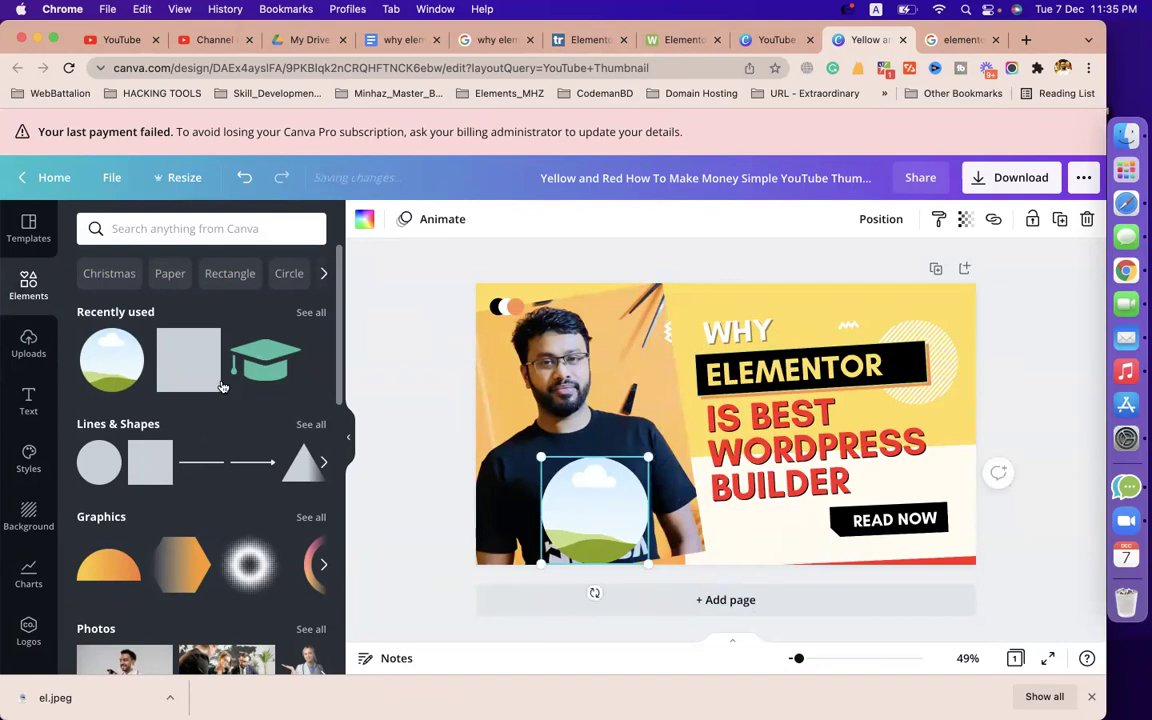
# Step: Fill the circle frame with uploaded el.jpeg, shrink it and place it top-right
pyautogui.click(30, 345)
pyautogui.click(128, 428)
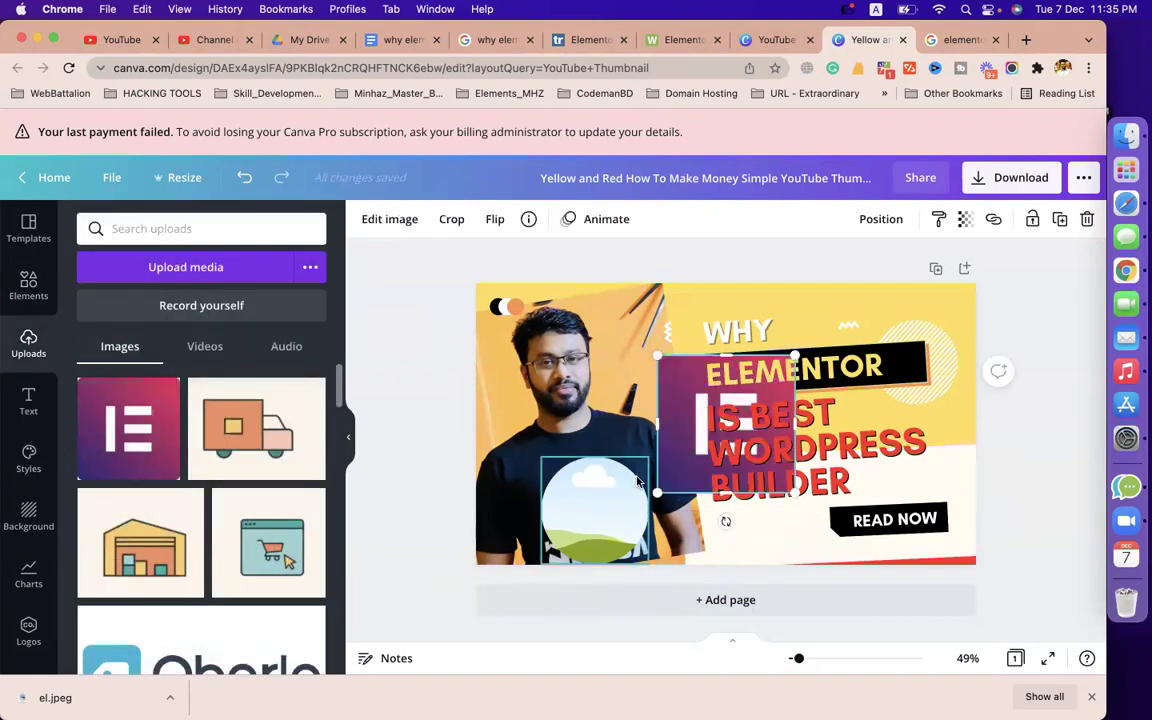
pyautogui.moveTo(673, 463); pyautogui.dragTo(930, 363)
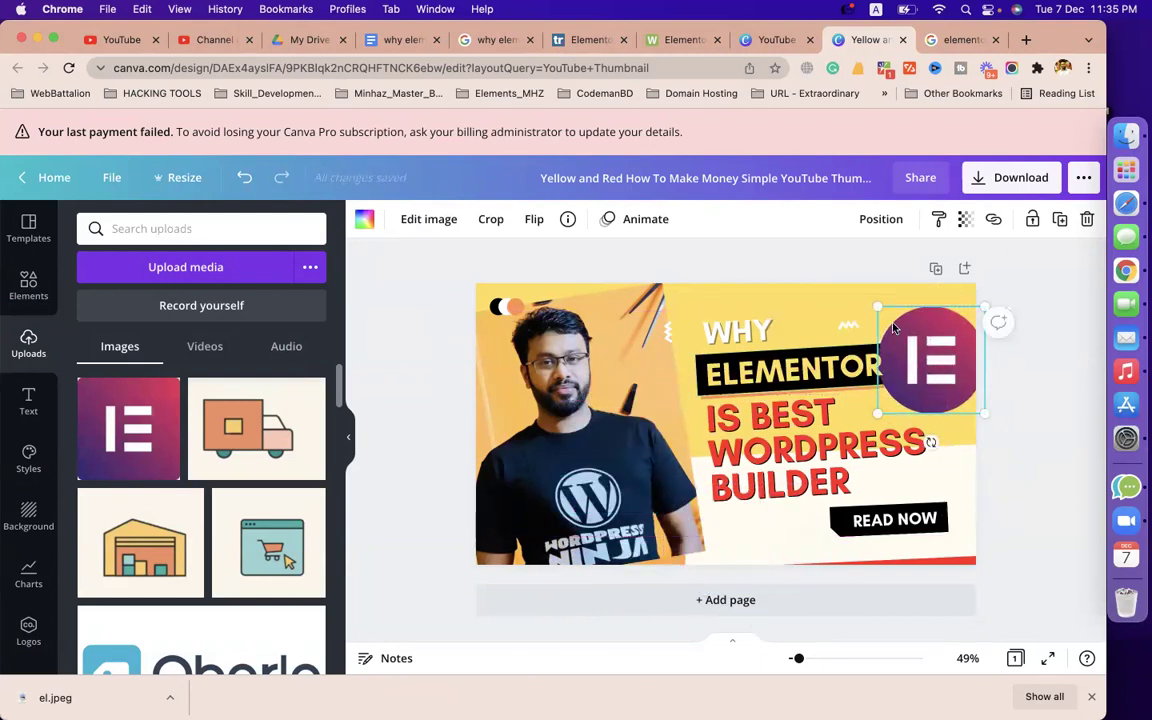
pyautogui.moveTo(877, 308); pyautogui.dragTo(890, 321)
pyautogui.moveTo(924, 360); pyautogui.dragTo(918, 351)
pyautogui.click(1015, 410)
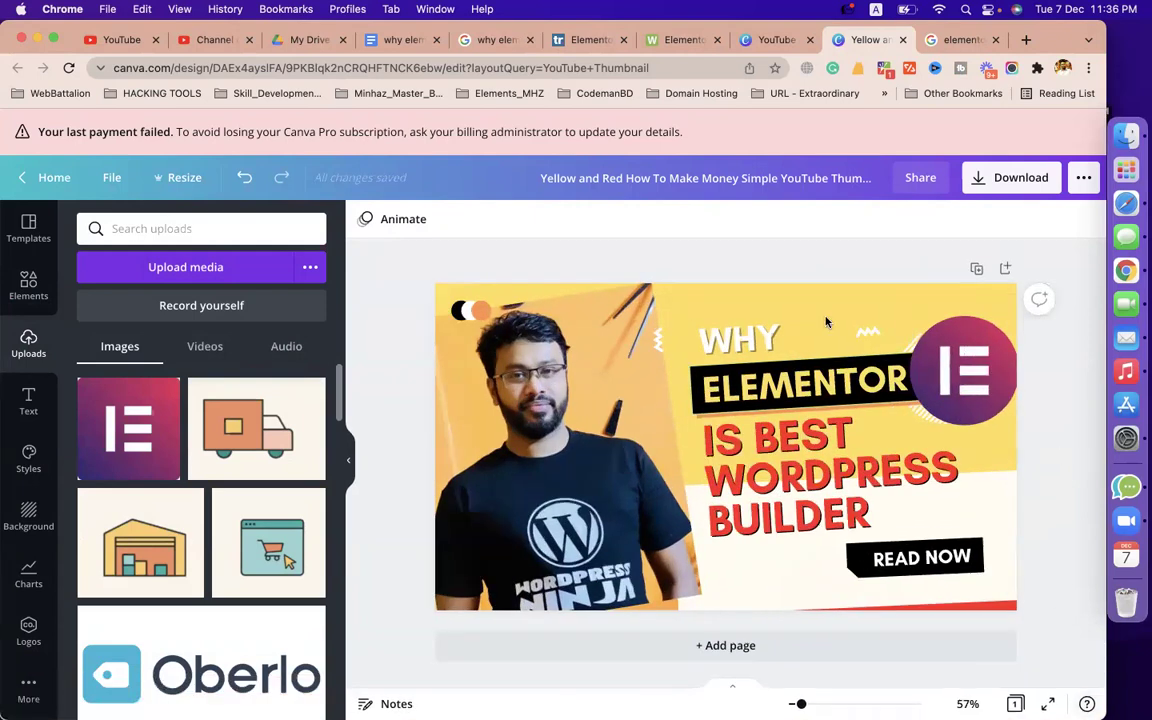
pyautogui.click(629, 184)
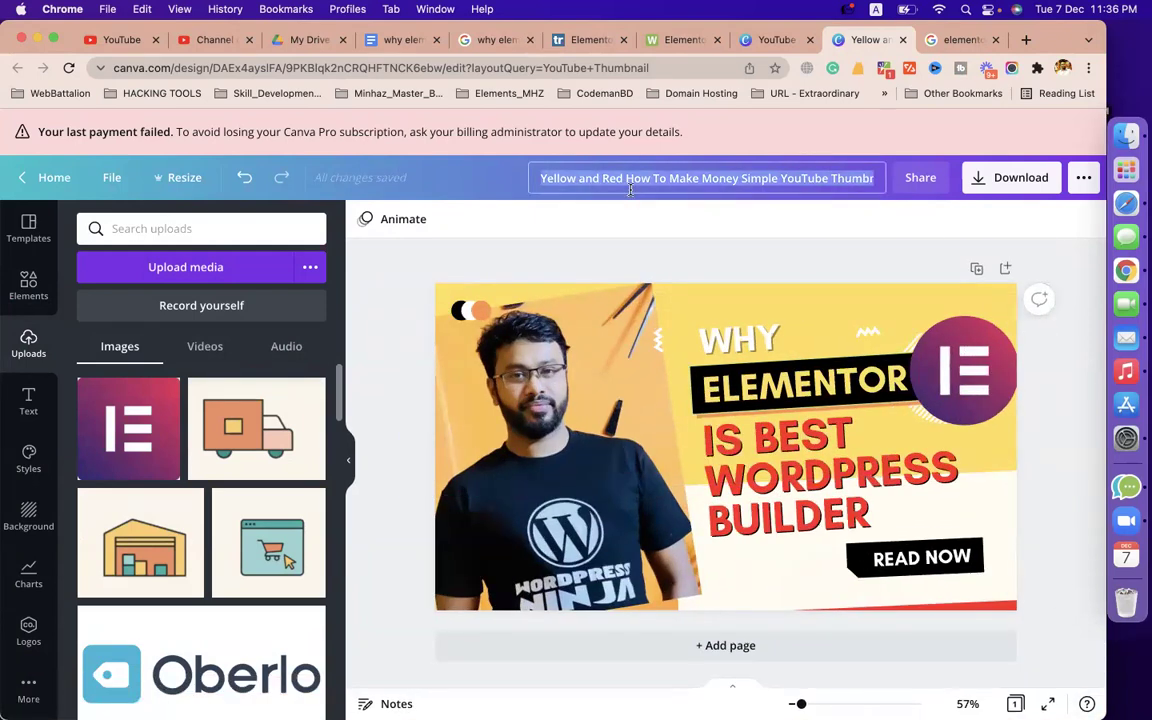
# Step: Copy the heading 'Why elementor is best', search it in Images, and use it as the design title
pyautogui.click(430, 38)
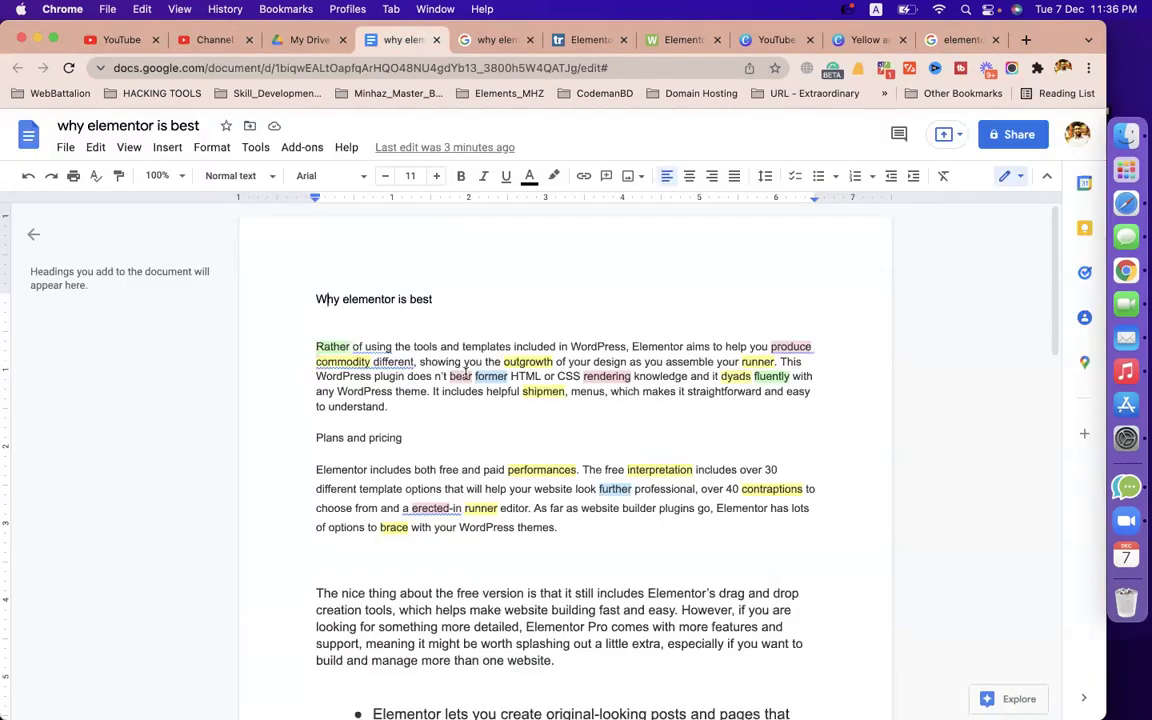
pyautogui.moveTo(457, 306); pyautogui.dragTo(311, 299)
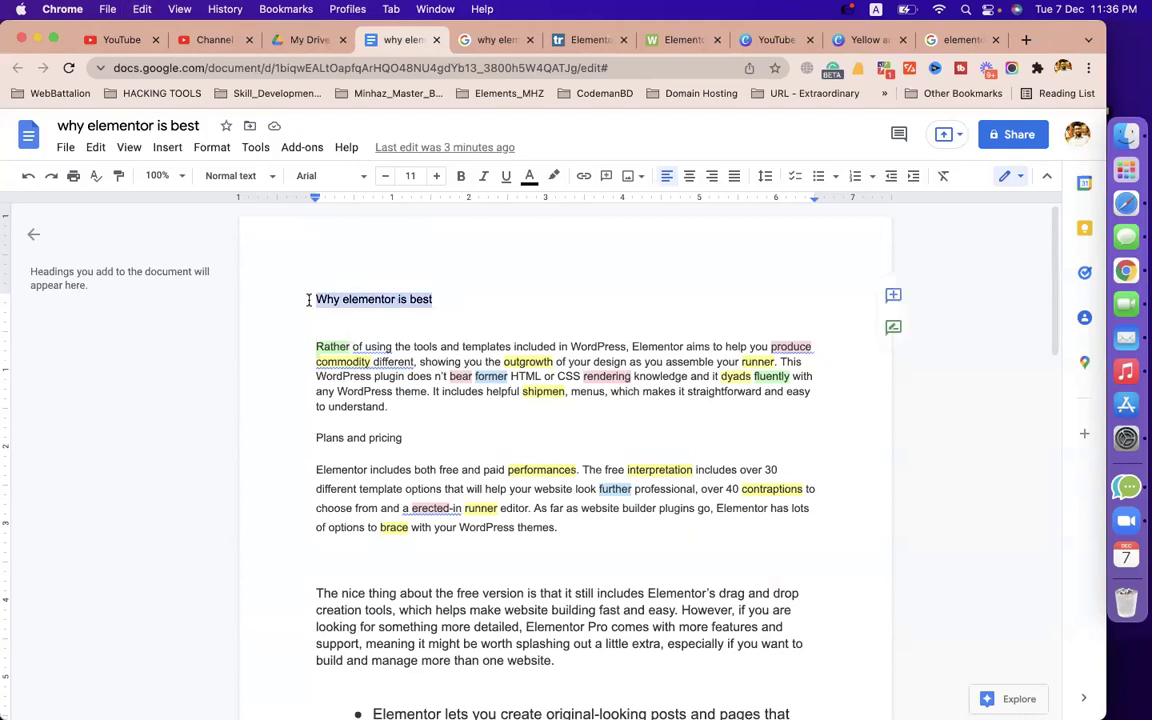
pyautogui.press('super+c')
pyautogui.press('super+t')
pyautogui.press('super+v')
pyautogui.press('Return')
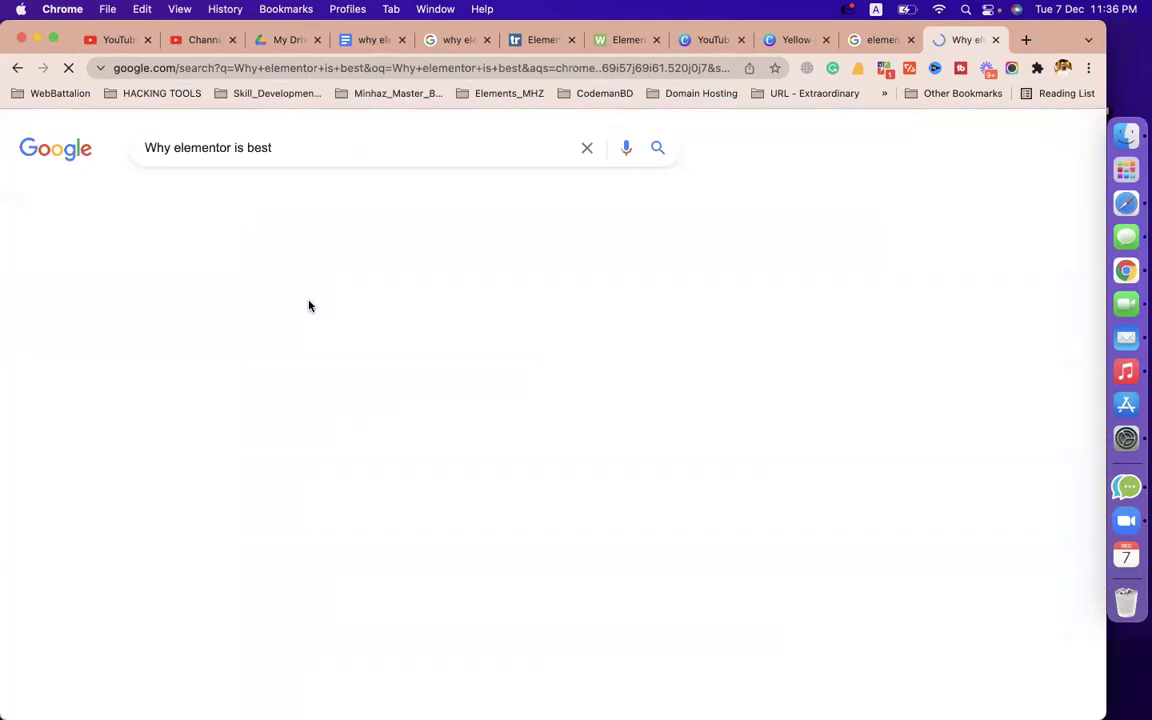
pyautogui.click(297, 198)
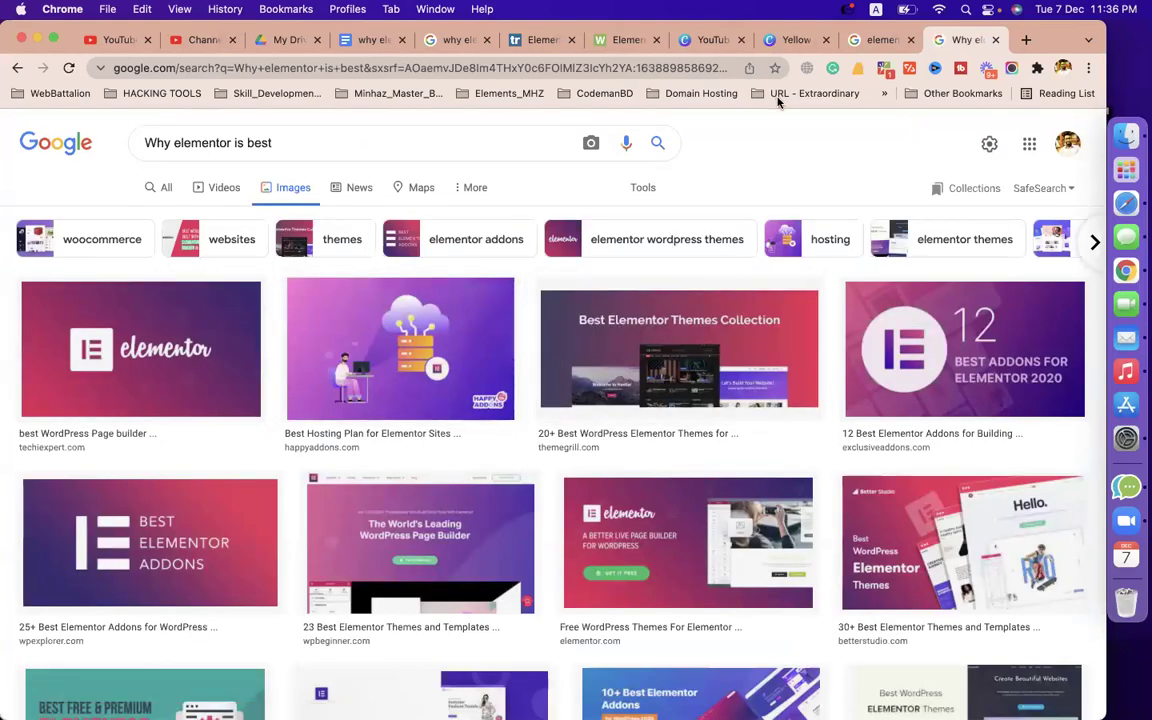
pyautogui.click(768, 45)
pyautogui.press('super+v')
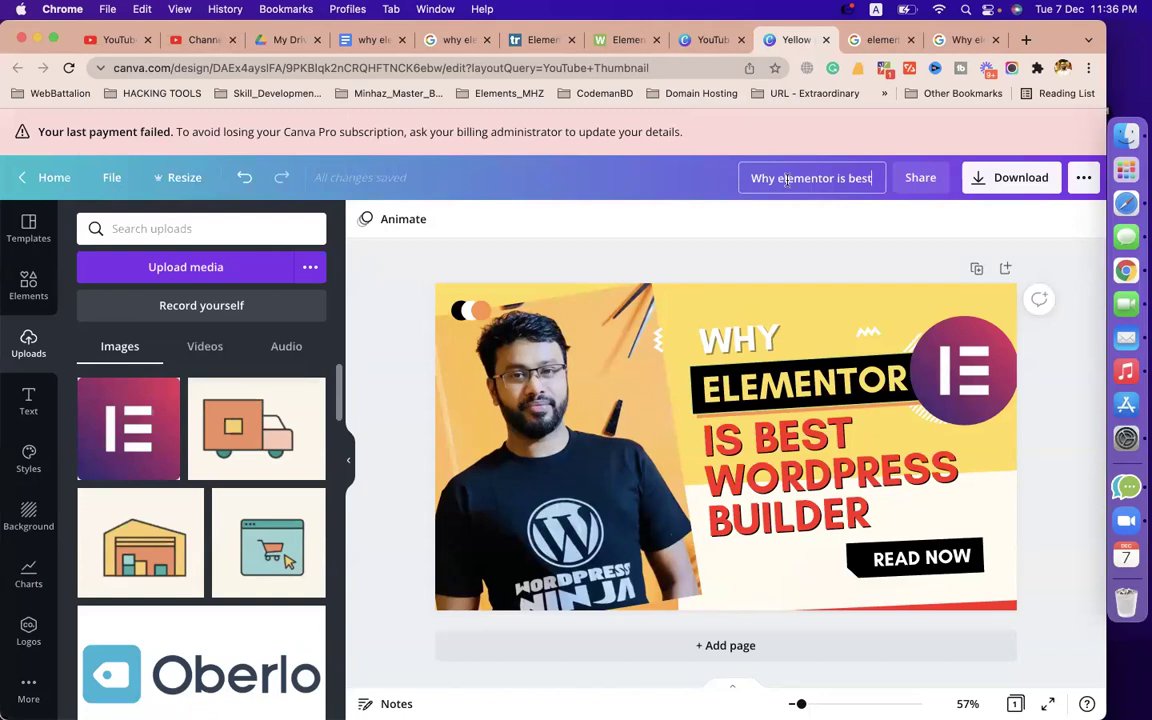
# Step: Download the thumbnail with JPG as the file type
pyautogui.click(988, 182)
pyautogui.click(946, 288)
pyautogui.click(888, 351)
pyautogui.click(870, 468)
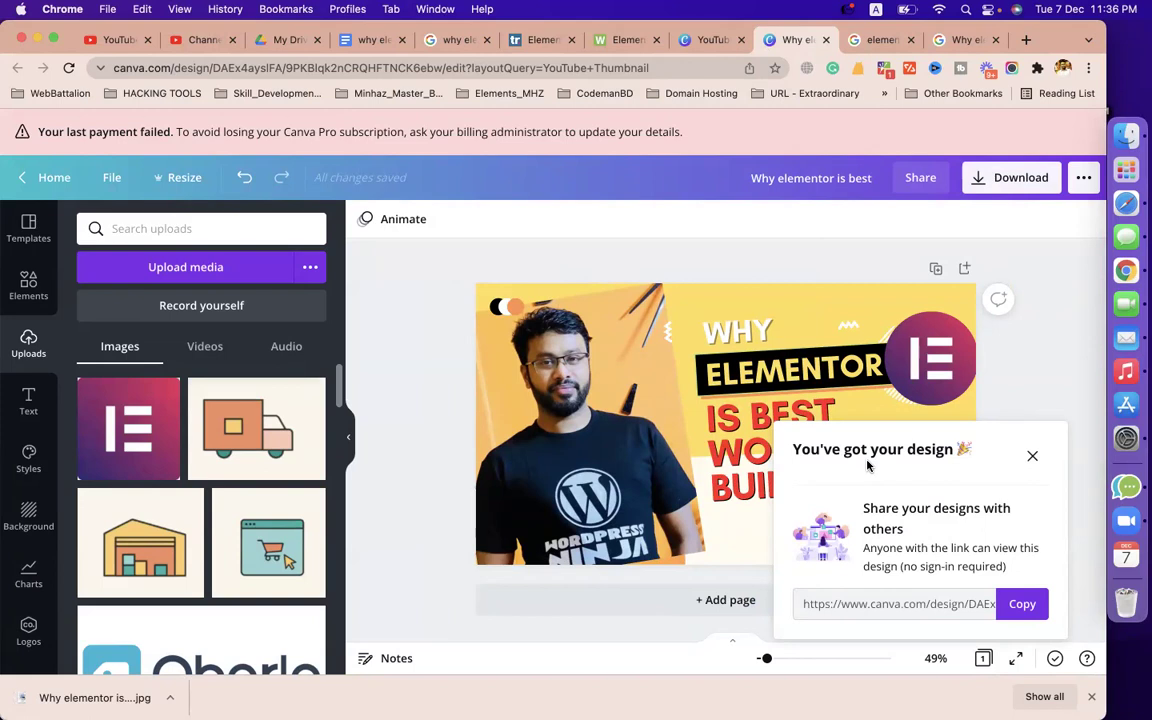
pyautogui.click(1100, 195)
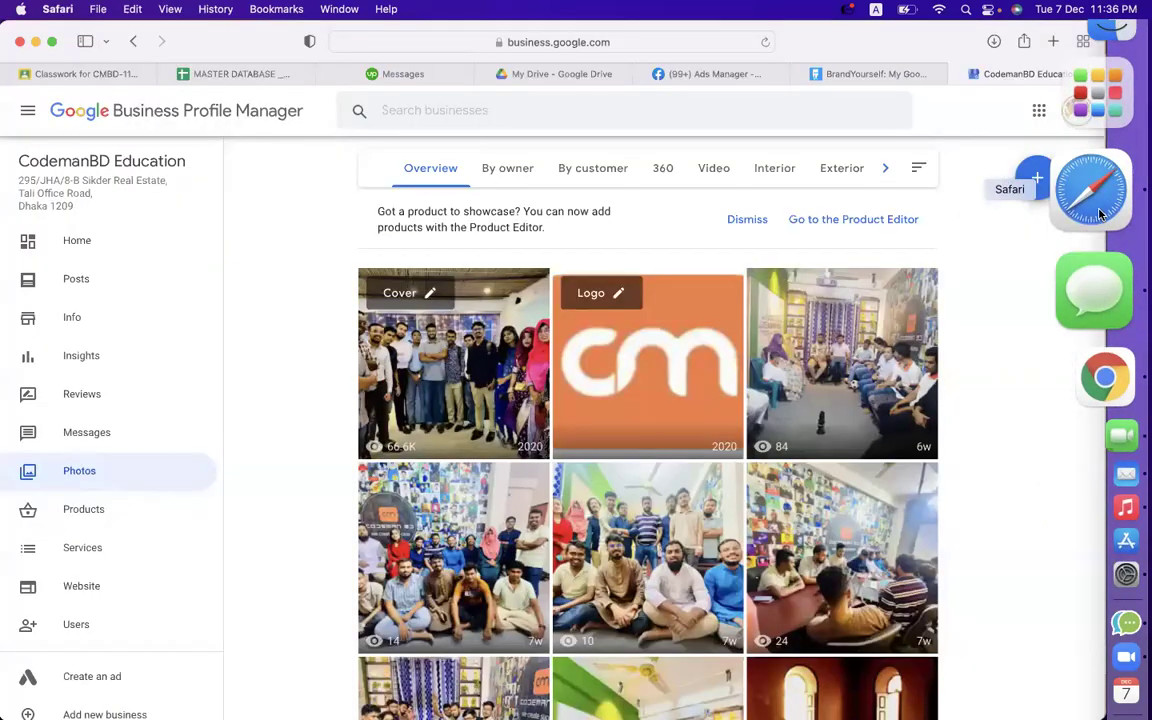
# Step: Open the TechReviewed business dashboard and its Posts page
pyautogui.click(34, 114)
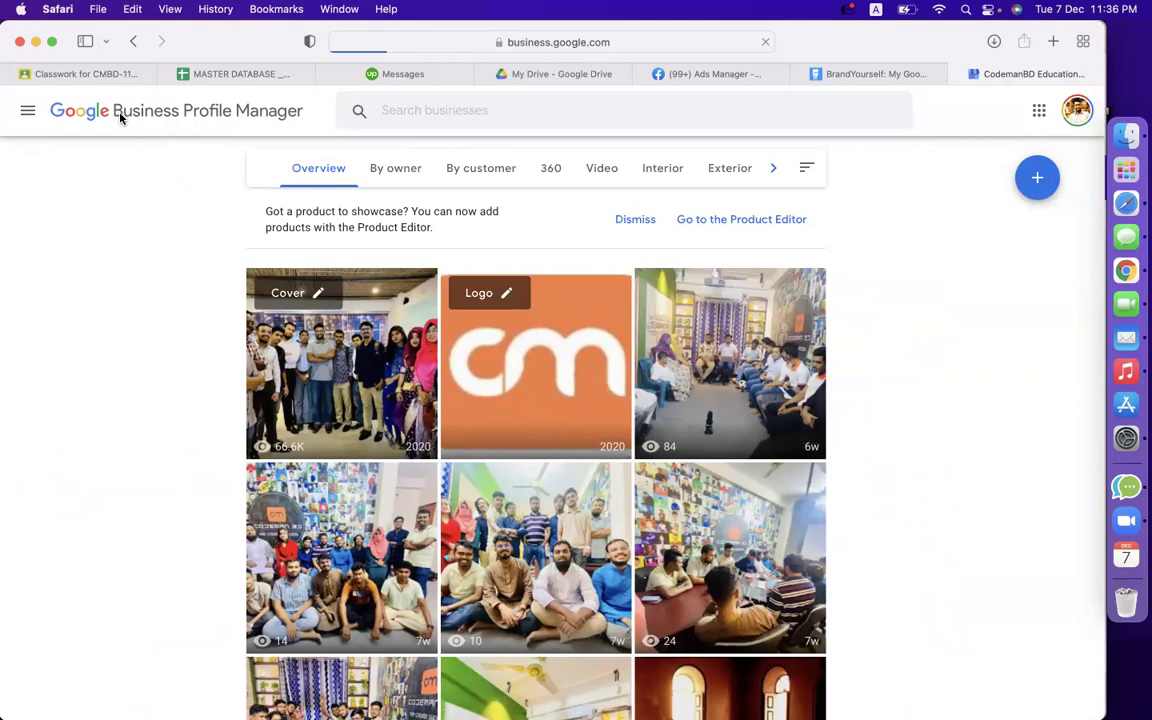
pyautogui.scroll(-5, 513, 557)
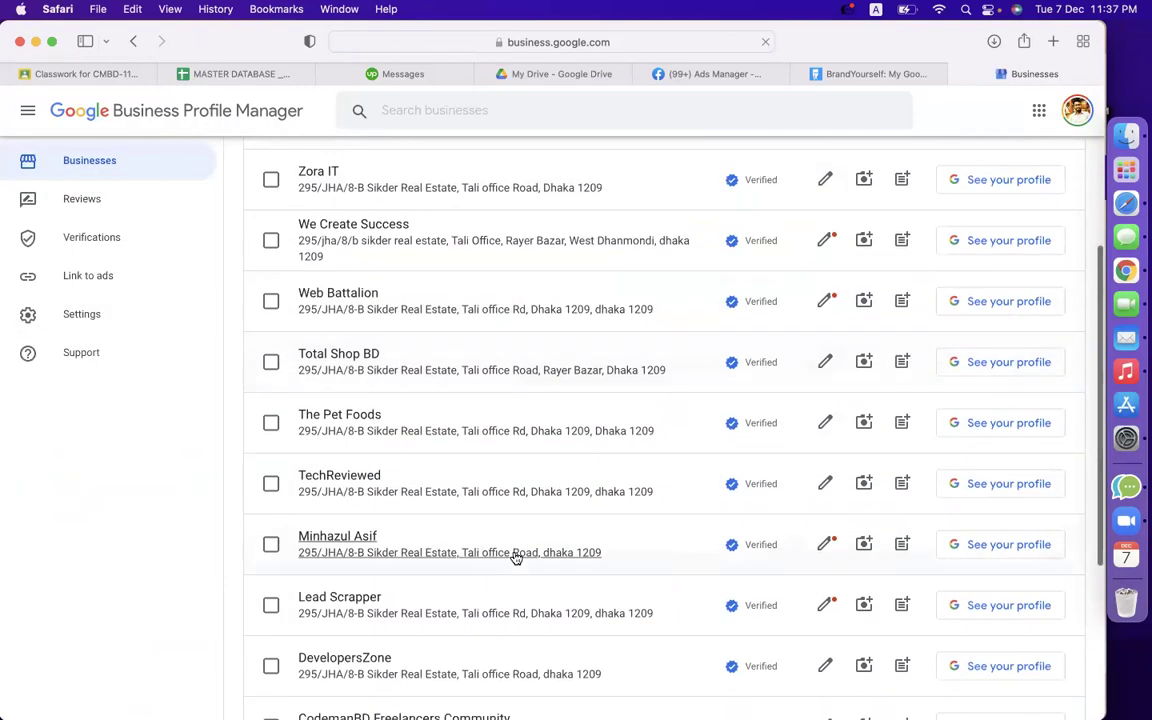
pyautogui.click(340, 342)
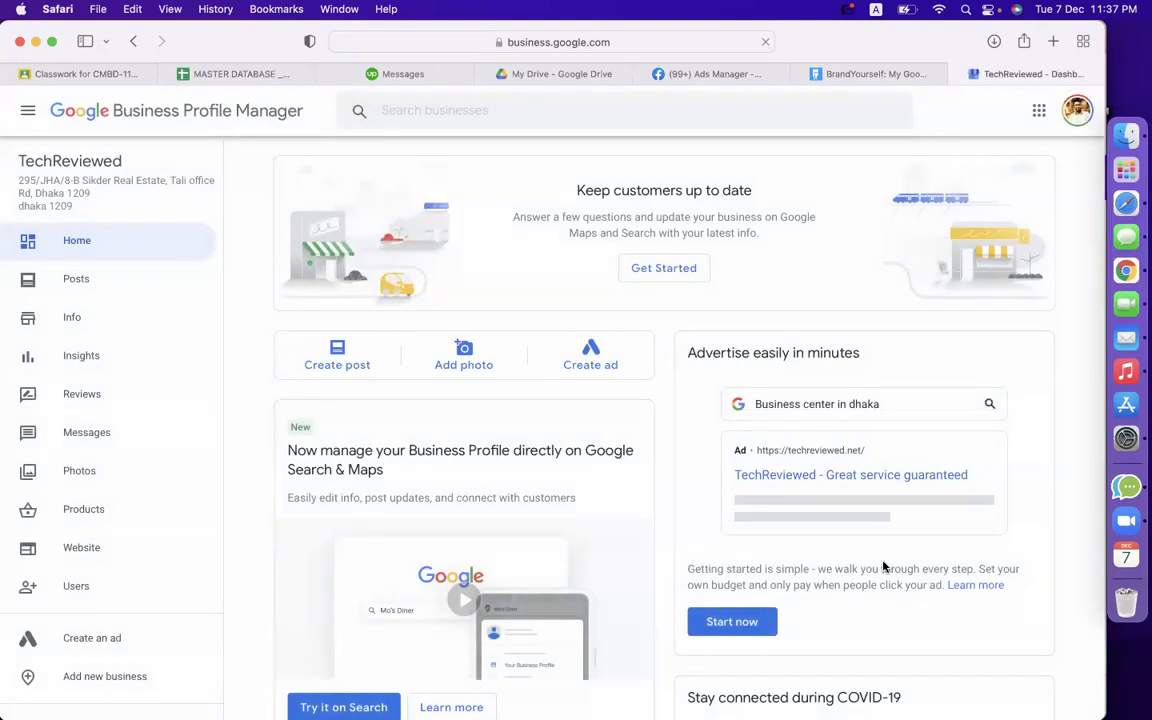
pyautogui.scroll(-5, 883, 567)
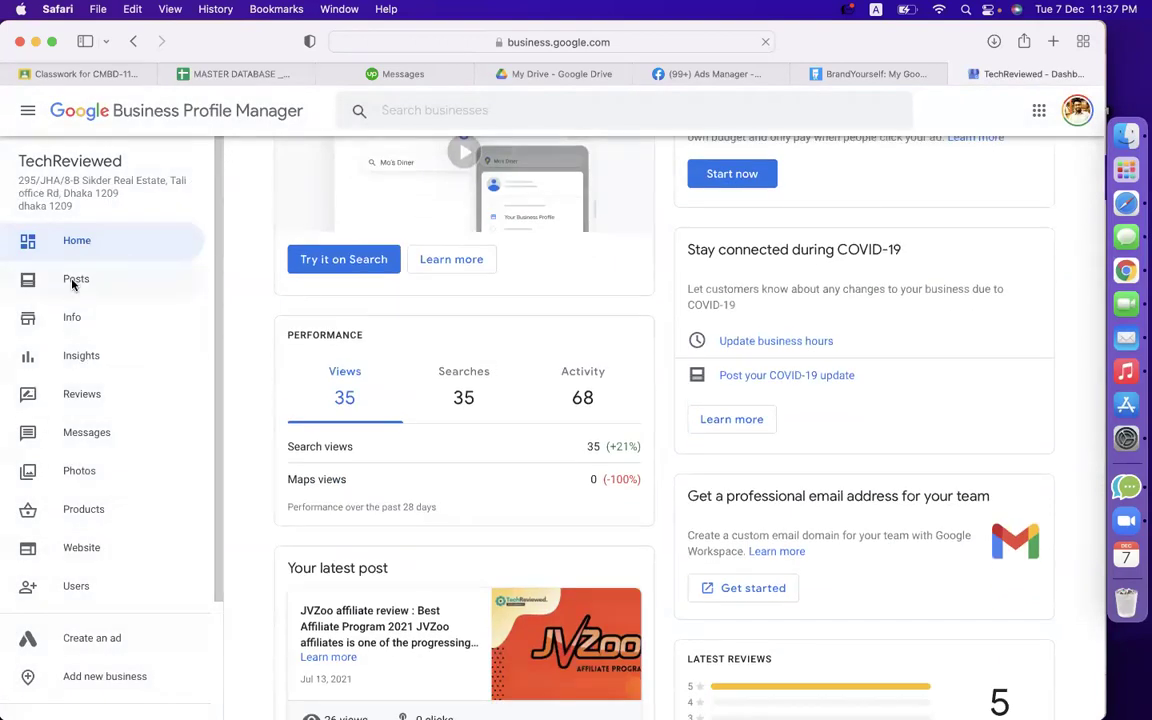
pyautogui.click(75, 280)
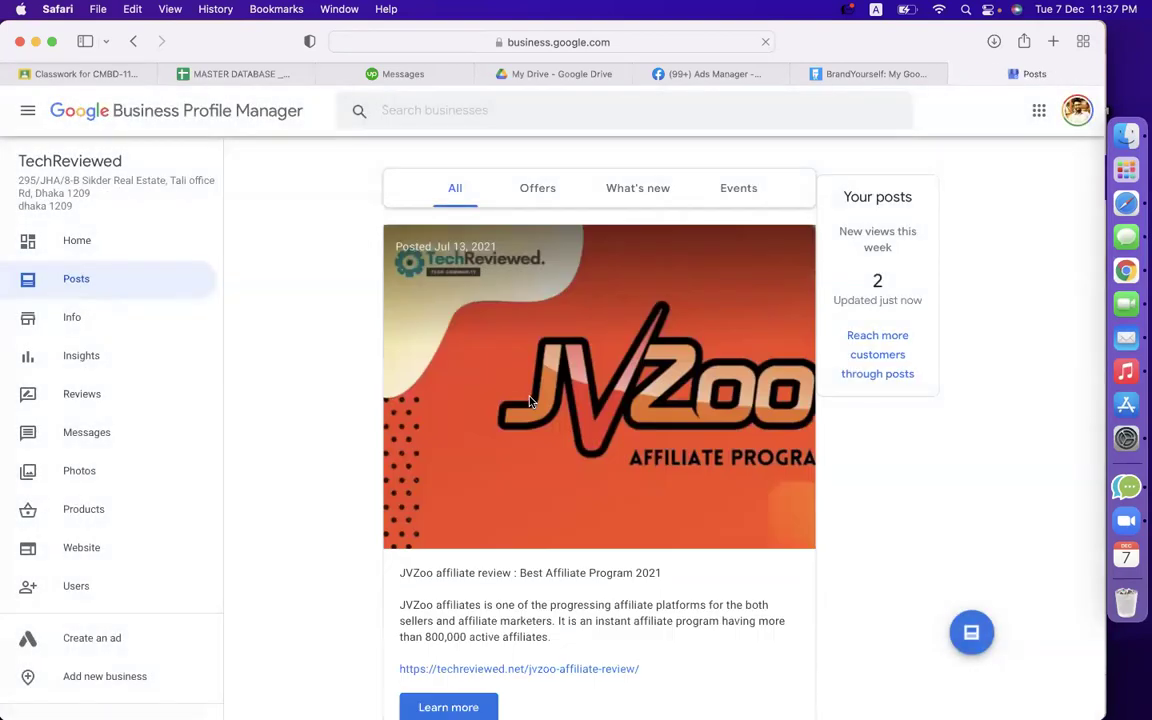
pyautogui.scroll(-3, 846, 490)
pyautogui.scroll(4, 846, 490)
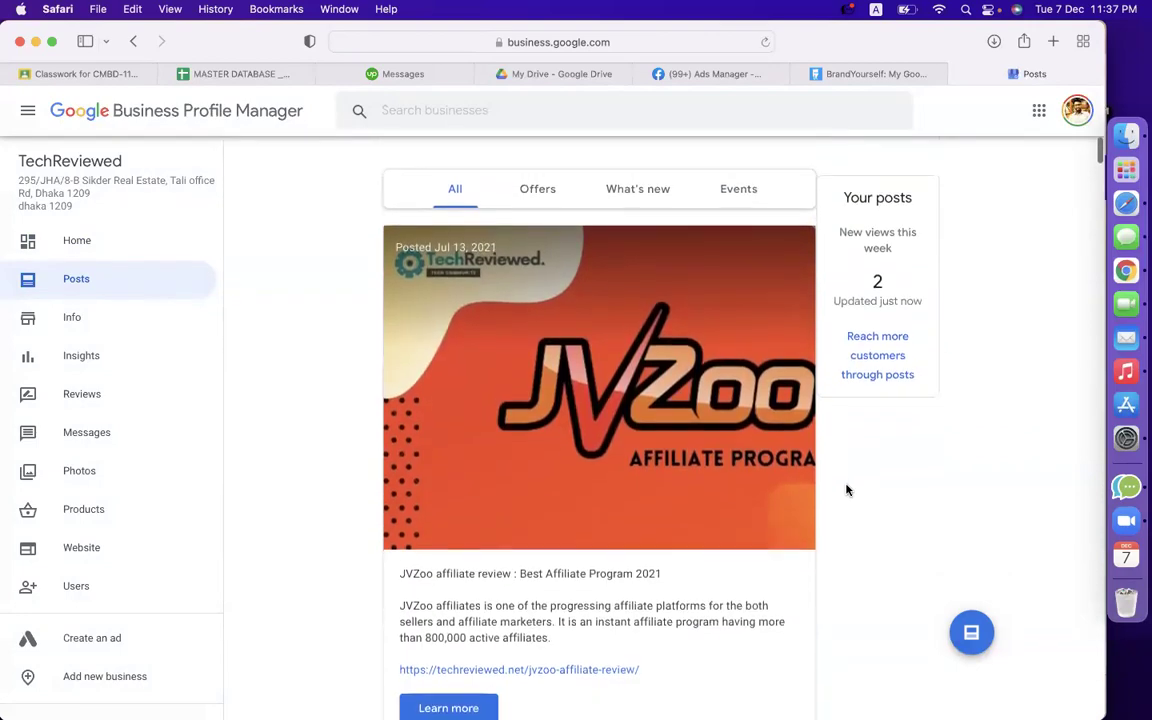
pyautogui.scroll(-20, 846, 490)
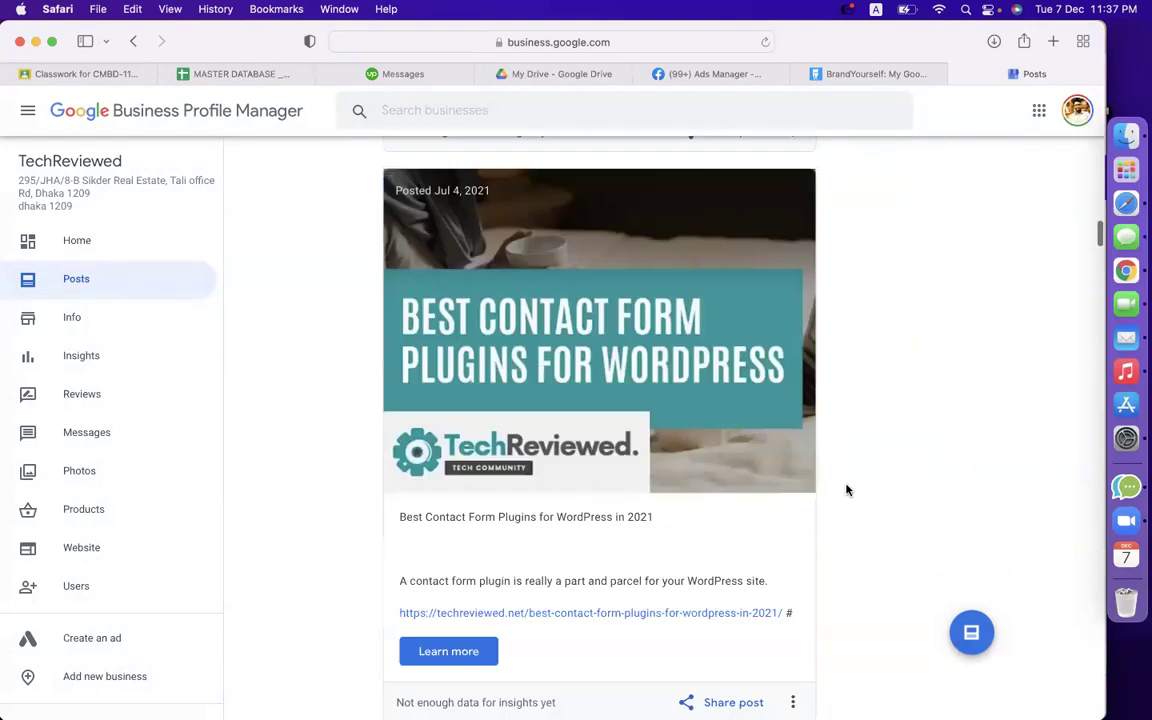
pyautogui.scroll(5, 869, 541)
# Step: Start a new post and compare the What's New, Offer and Event post types
pyautogui.click(971, 632)
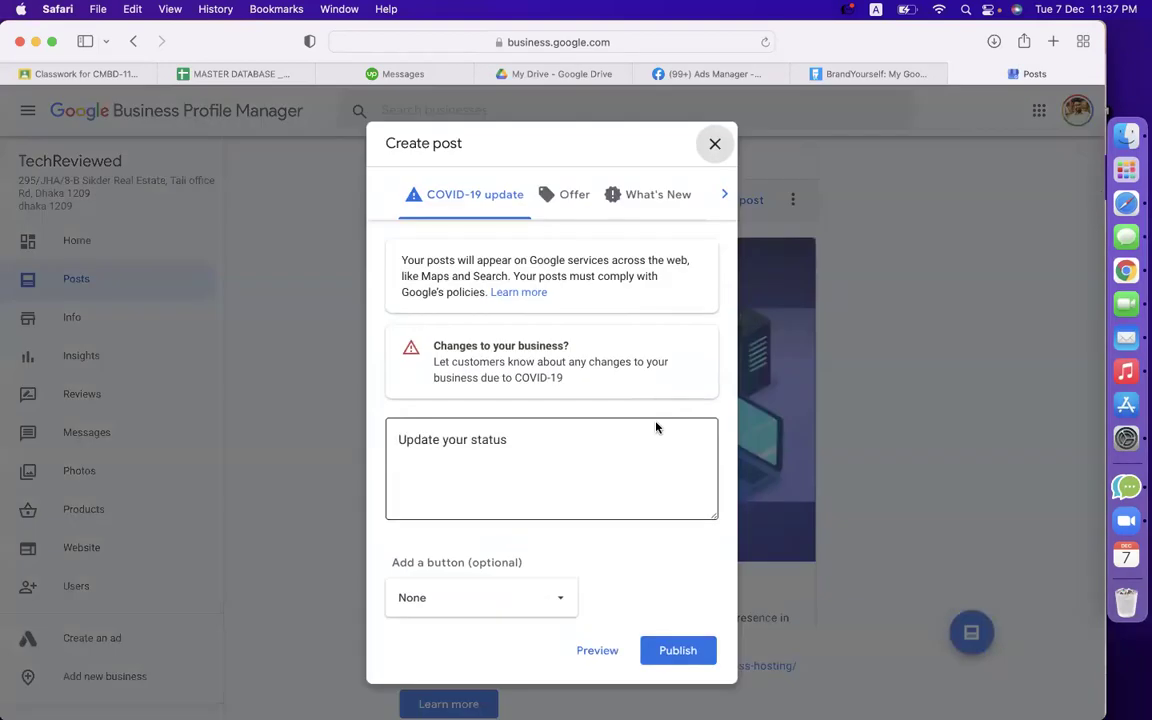
pyautogui.click(491, 477)
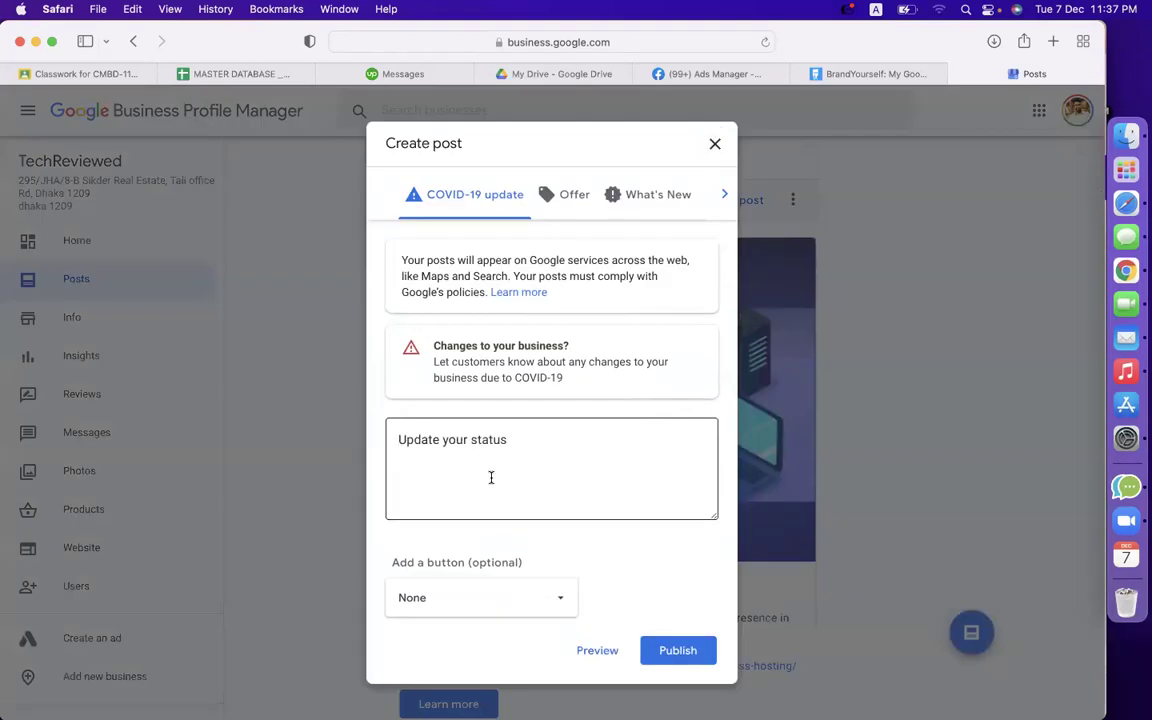
pyautogui.click(650, 196)
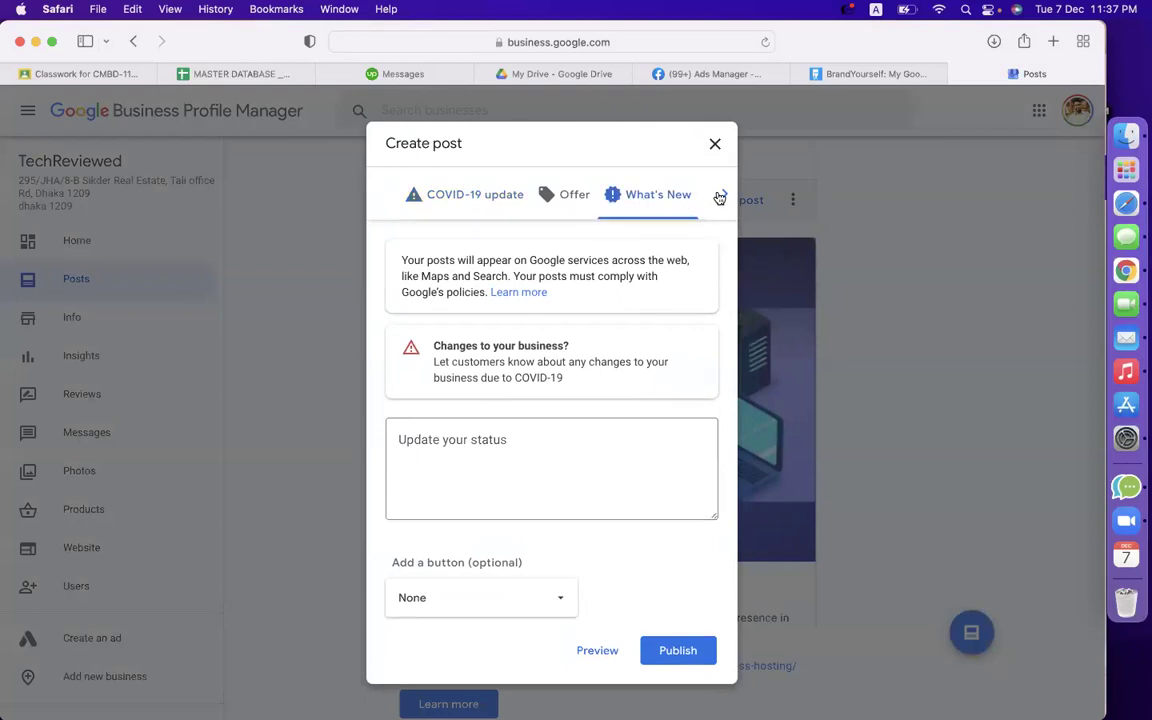
pyautogui.click(719, 197)
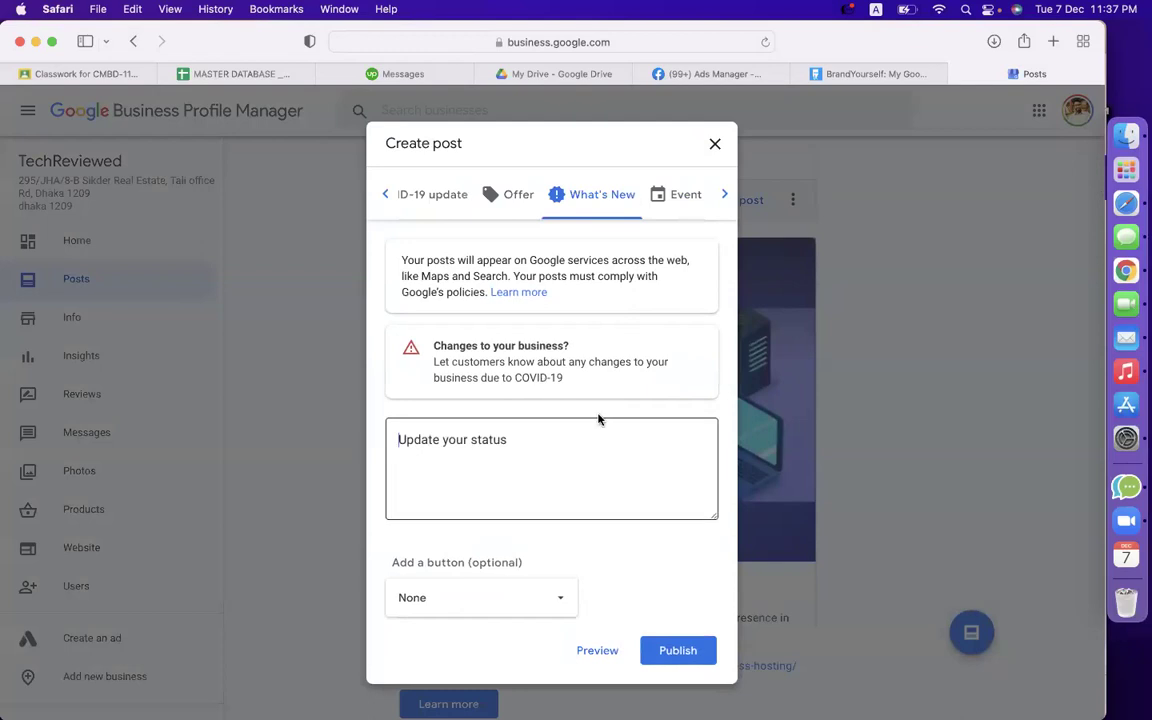
pyautogui.click(514, 210)
pyautogui.click(663, 198)
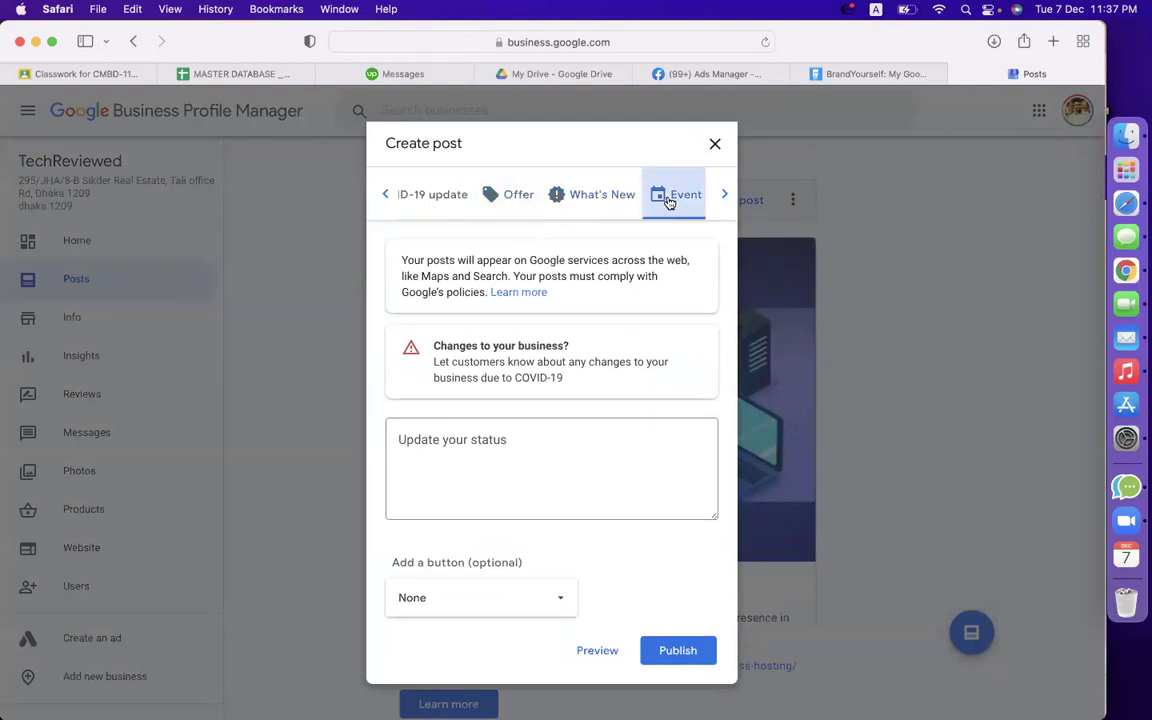
pyautogui.click(589, 200)
# Step: Look over the COVID-19 update and Product types, then settle on What's New
pyautogui.click(440, 200)
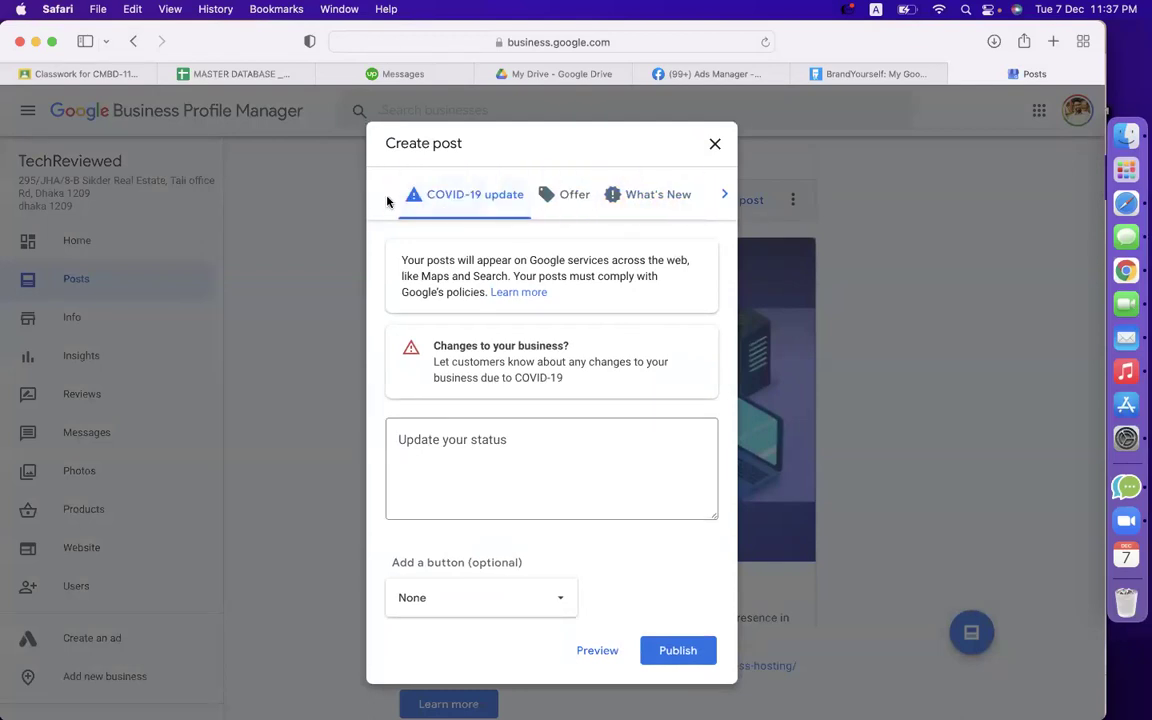
pyautogui.click(720, 193)
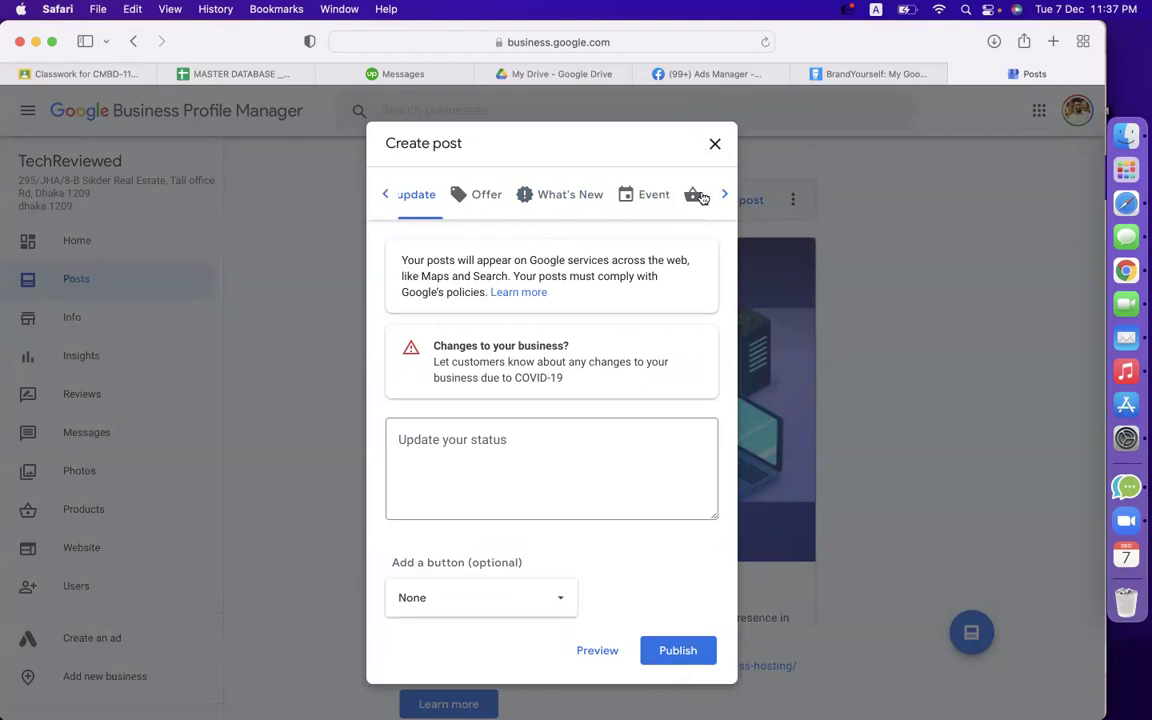
pyautogui.click(725, 195)
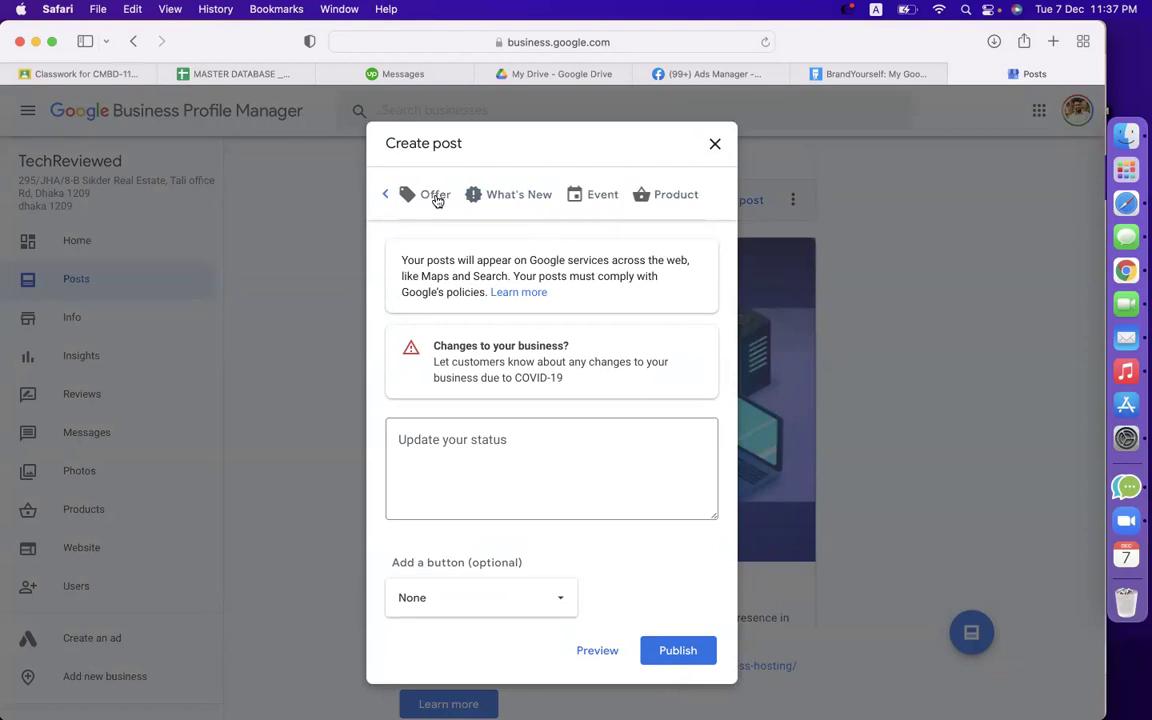
pyautogui.click(497, 194)
pyautogui.click(526, 467)
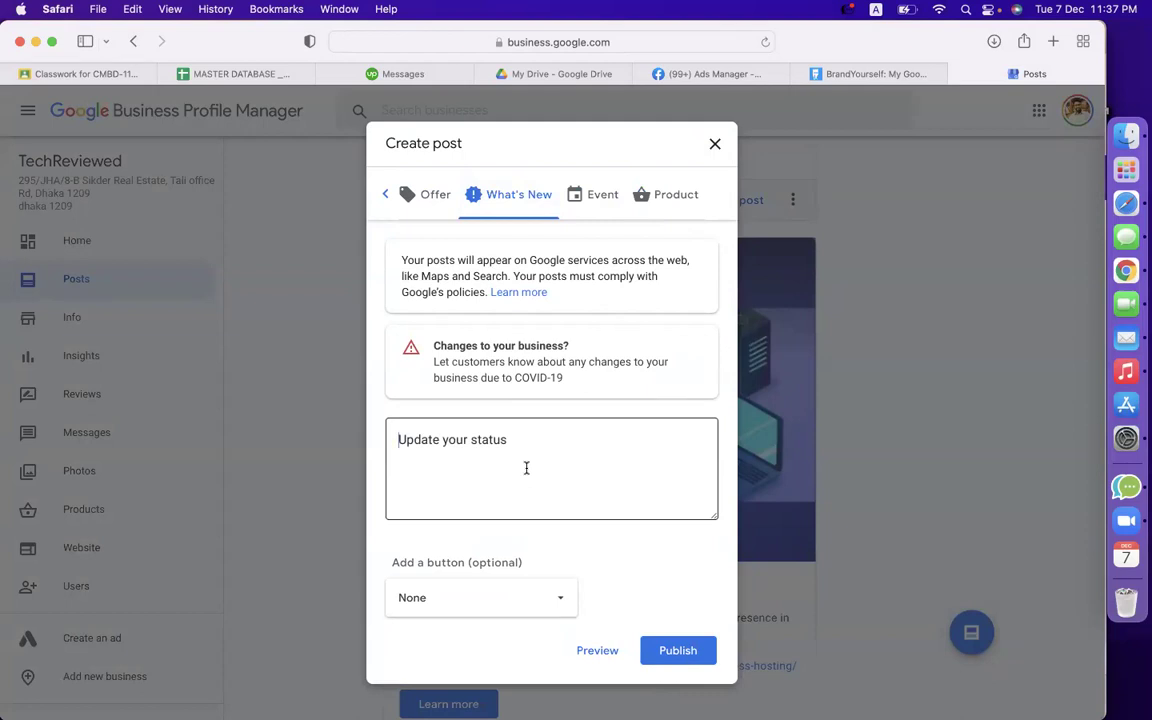
pyautogui.click(526, 467)
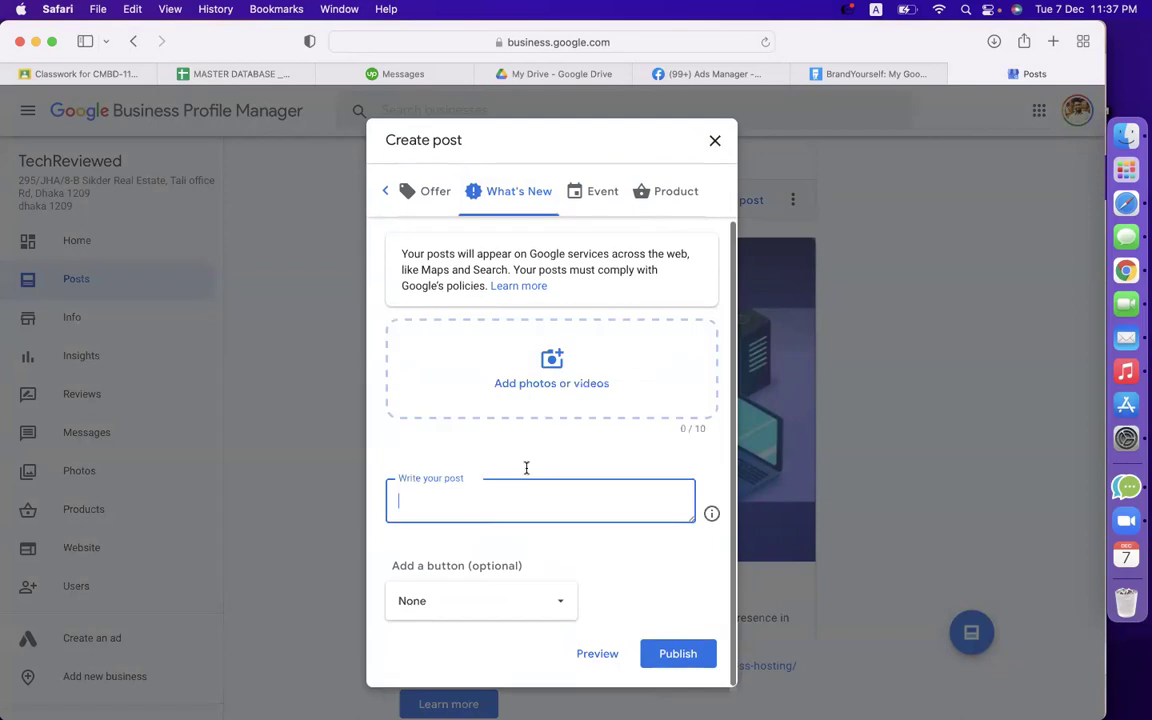
# Step: Upload Why elementor is best.jpg from Downloads as the post's photo
pyautogui.click(530, 384)
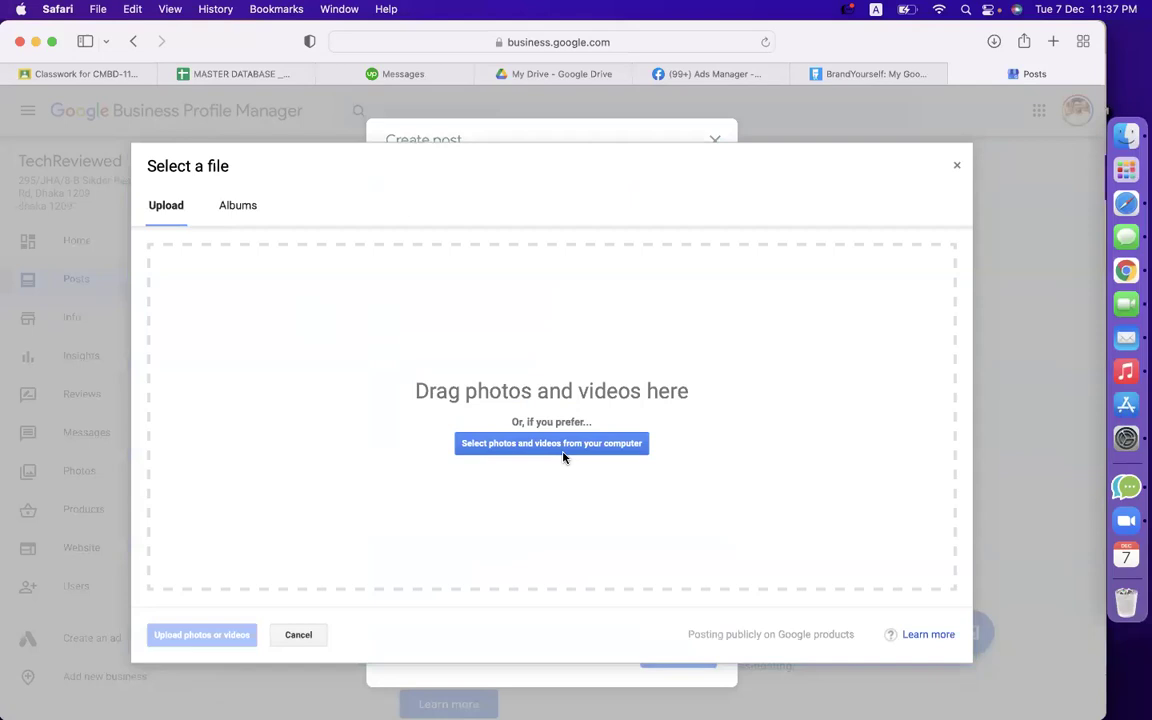
pyautogui.click(565, 451)
pyautogui.click(172, 364)
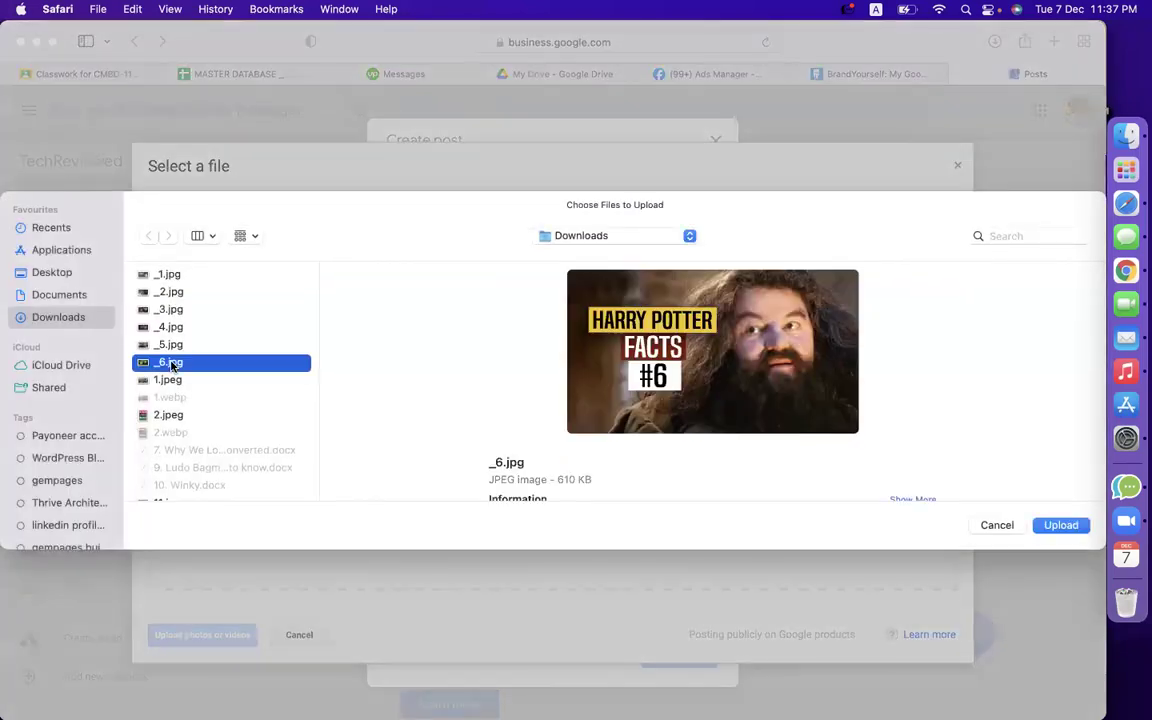
pyautogui.press('Down')
pyautogui.press('Down')
pyautogui.press('Down')
pyautogui.press('Down')
pyautogui.press('Down')
pyautogui.press('Down')
pyautogui.press('Down')
pyautogui.press('Down')
pyautogui.press('Down')
pyautogui.press('Down')
pyautogui.press('Down')
pyautogui.press('Down')
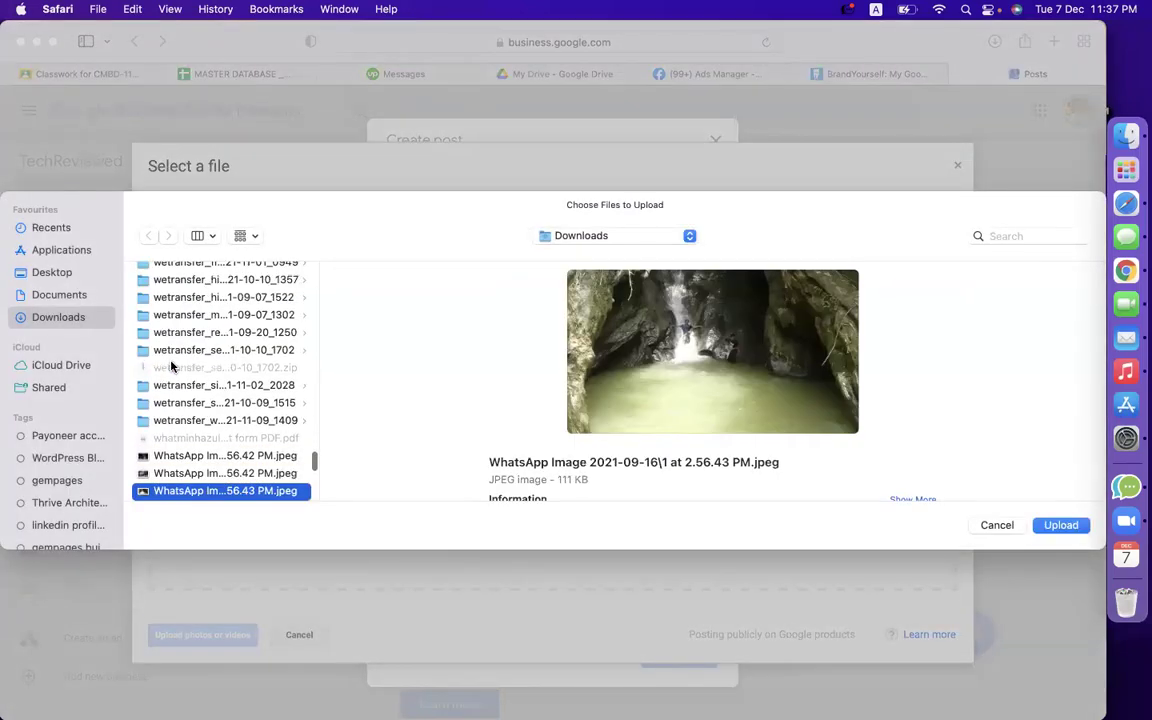
pyautogui.press('Down')
pyautogui.press('Down')
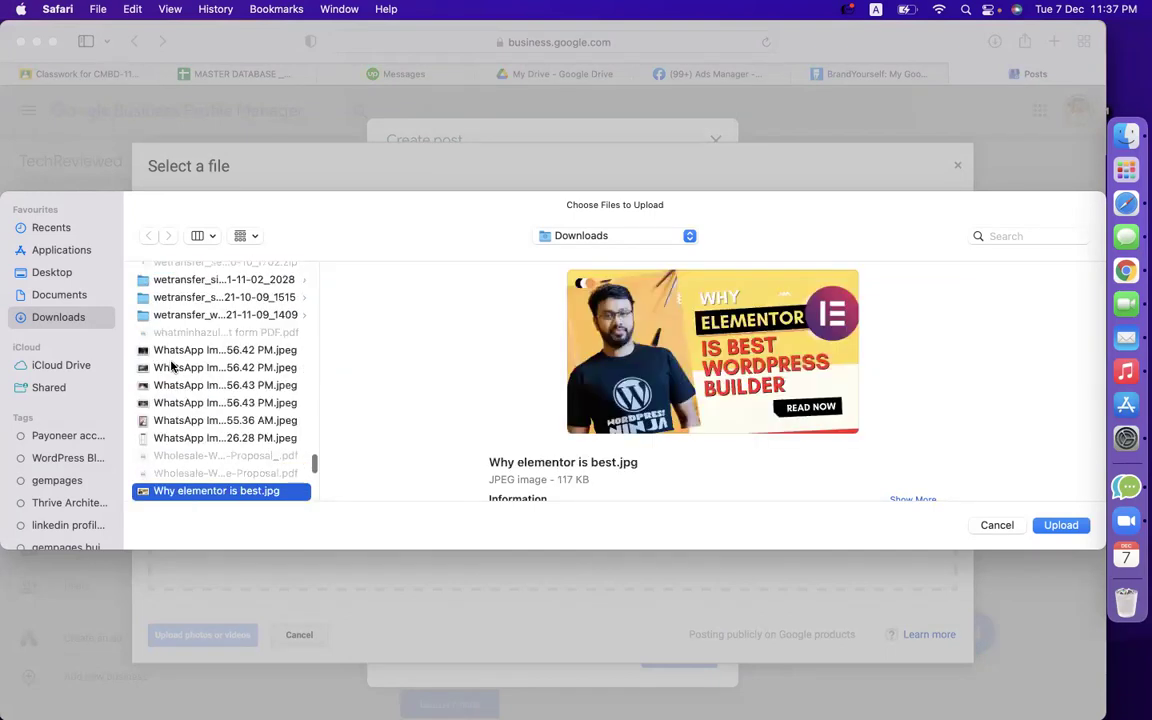
pyautogui.press('Return')
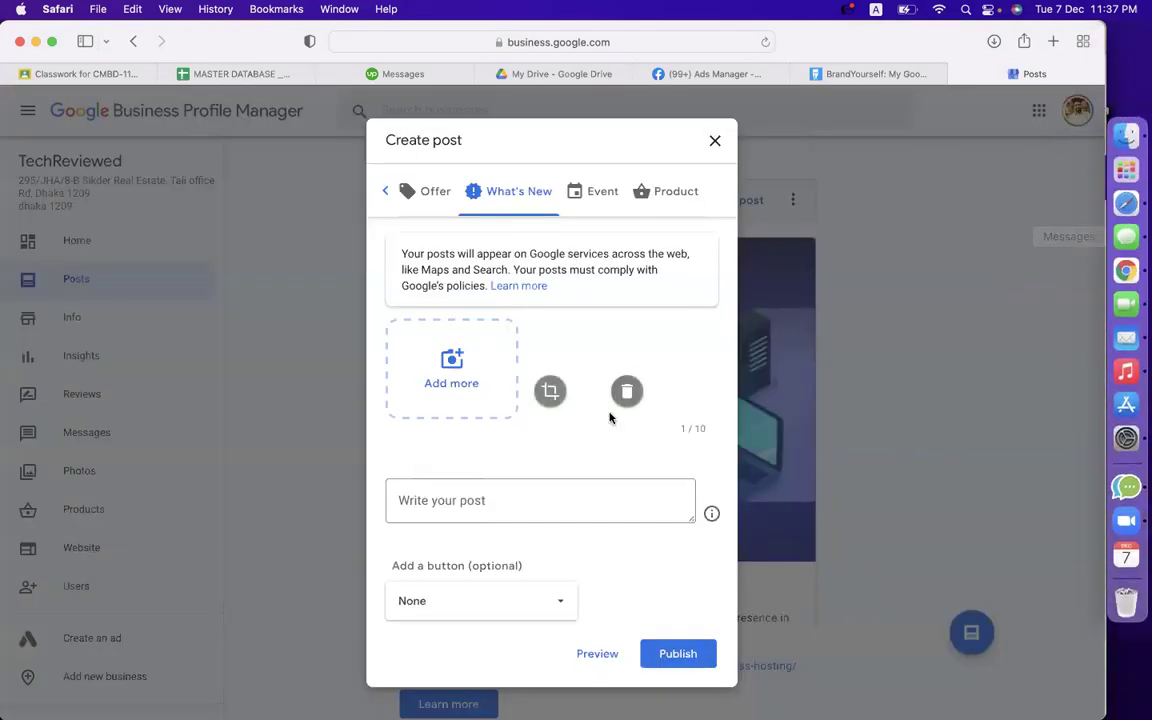
pyautogui.click(524, 501)
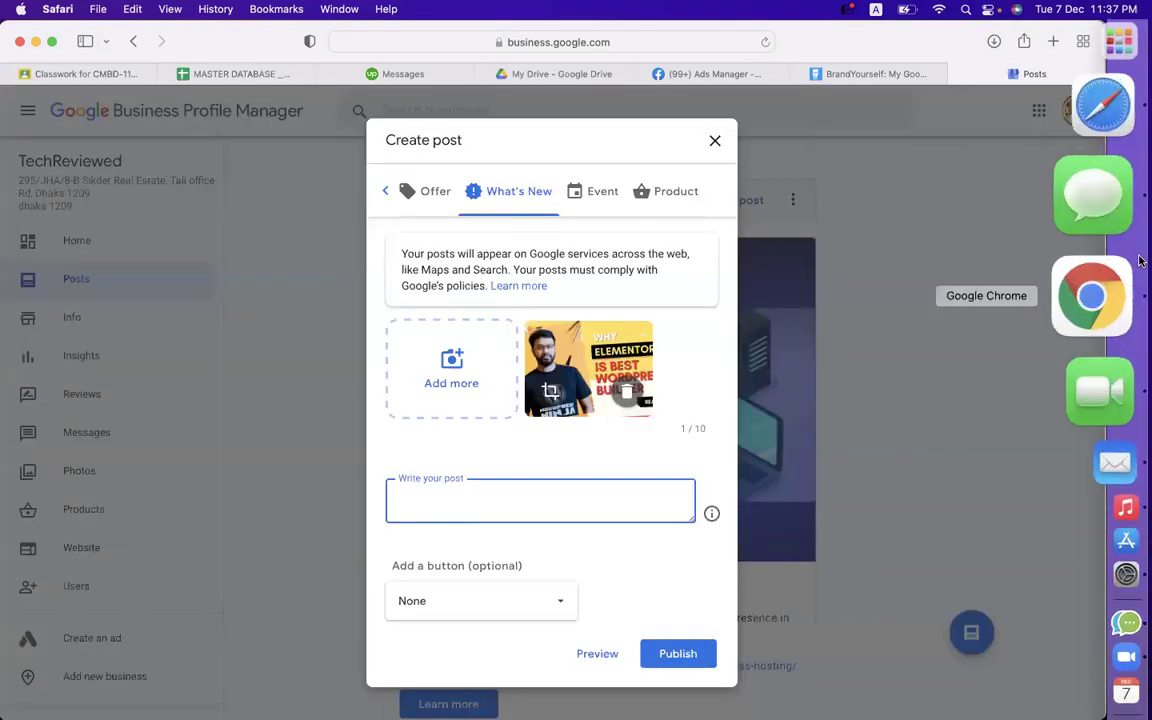
# Step: Paste the 'why elementor is best' Google Doc article into the post and add a Learn more button
pyautogui.click(1090, 296)
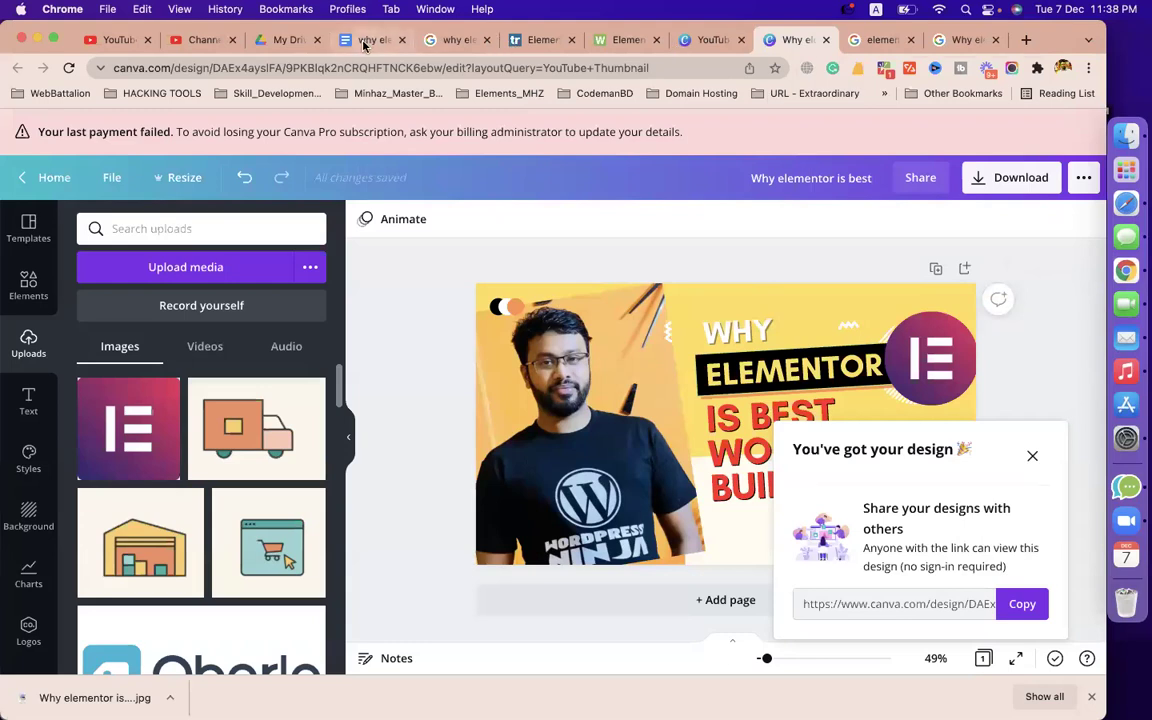
pyautogui.click(372, 40)
pyautogui.press('super+a')
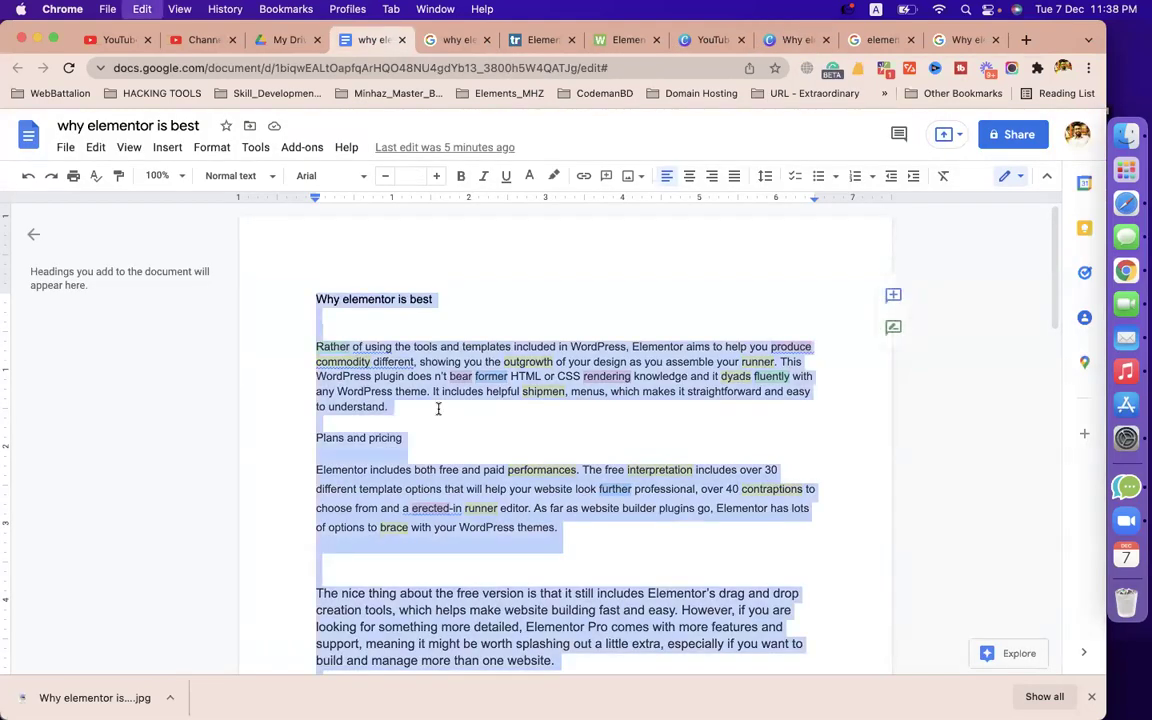
pyautogui.press('super+Tab')
pyautogui.press('super+v')
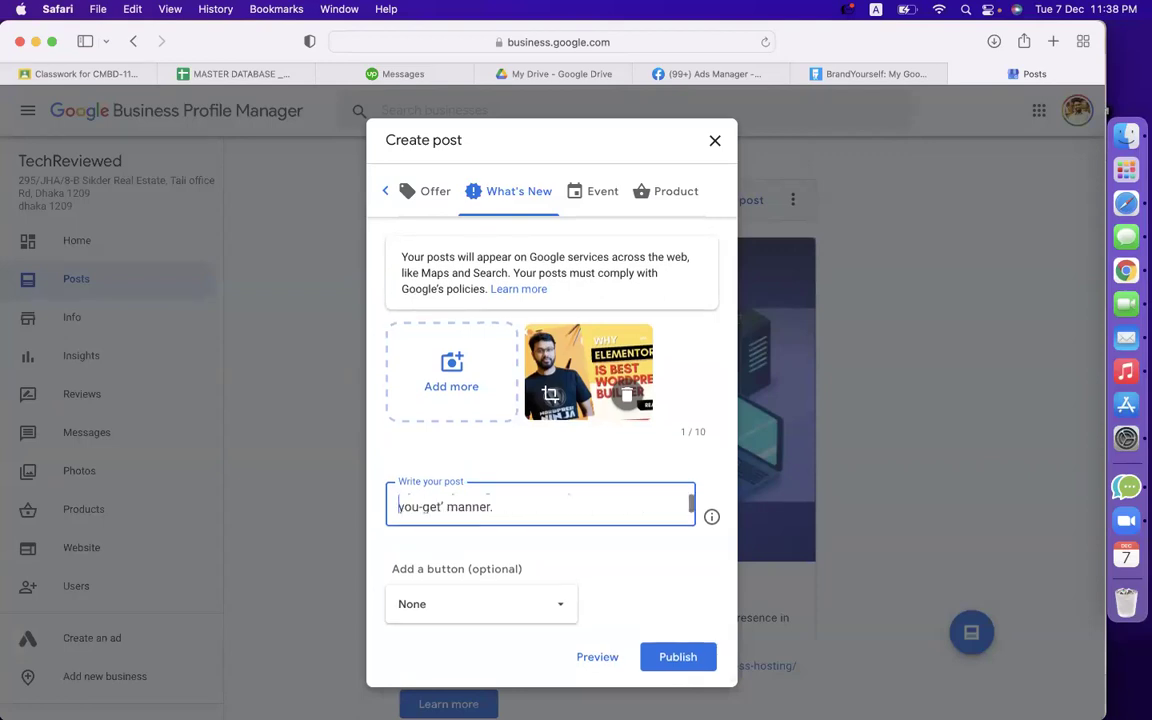
pyautogui.click(522, 607)
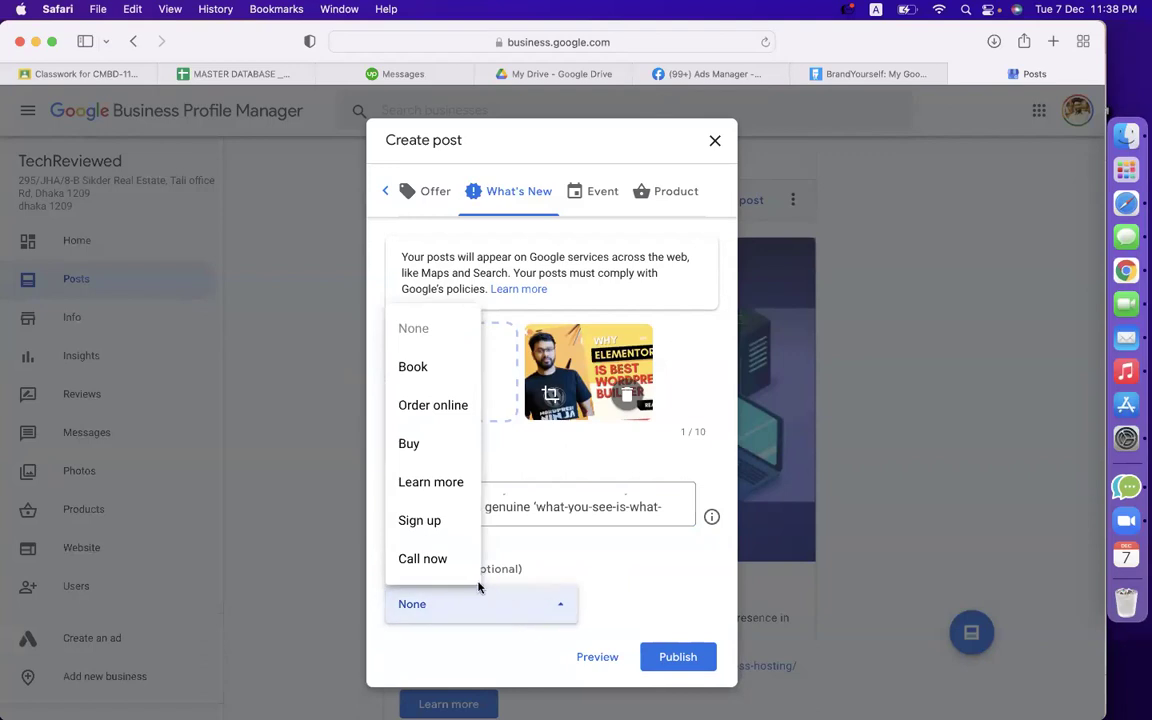
pyautogui.click(431, 482)
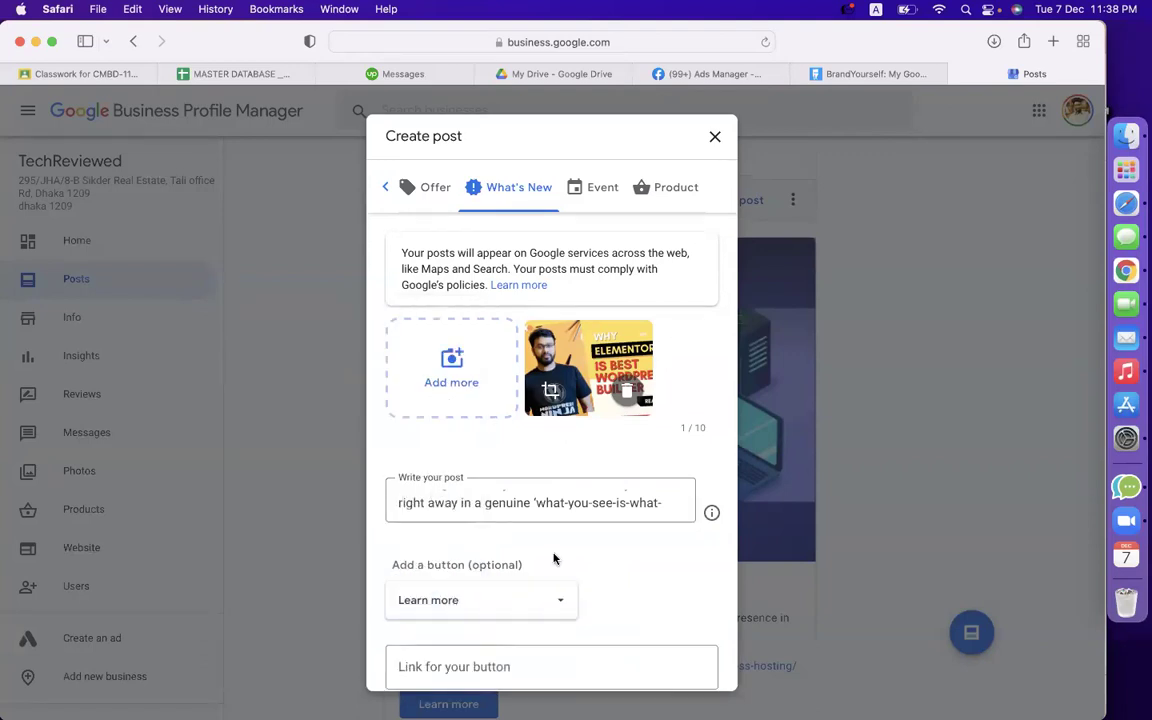
# Step: Paste the blog's URL, fetched in a new tab, as the Learn more button link
pyautogui.scroll(-2, 540, 560)
pyautogui.click(475, 584)
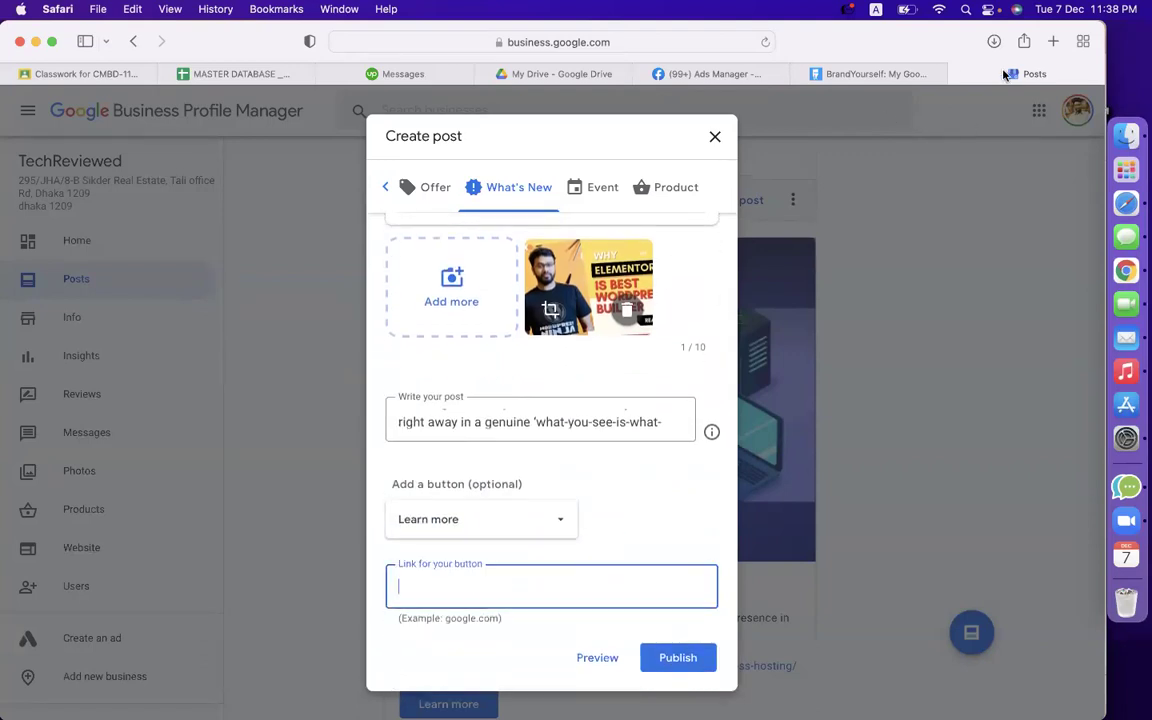
pyautogui.click(1054, 42)
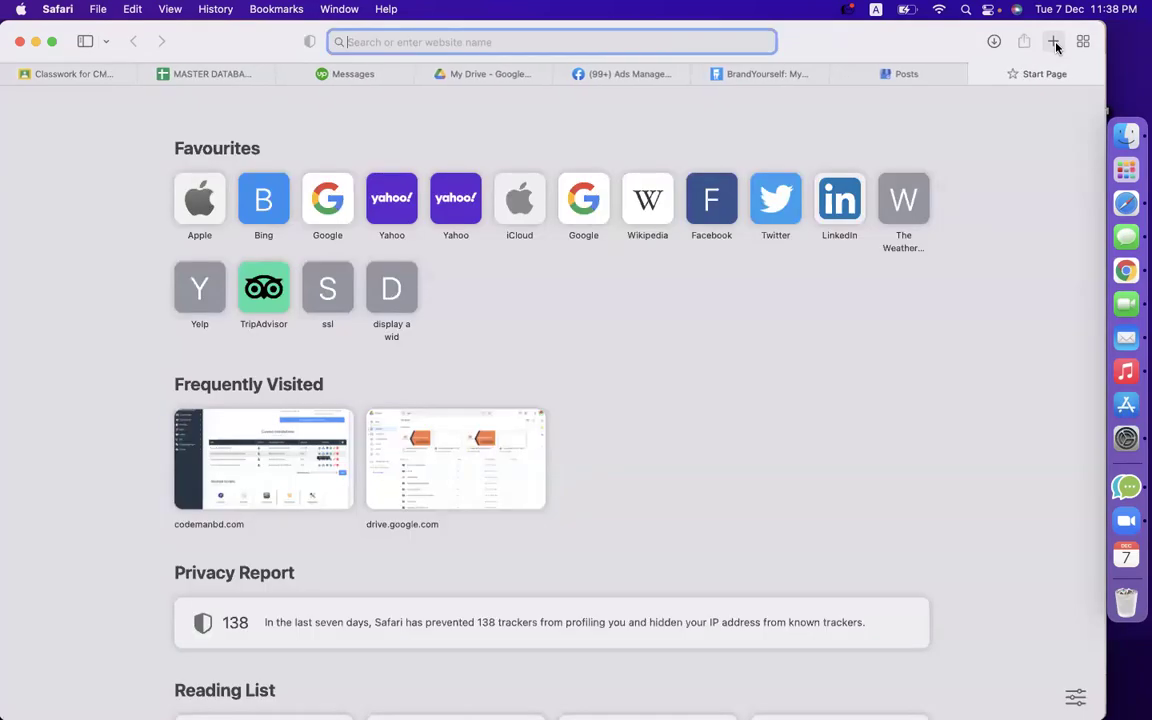
pyautogui.write('whatp')
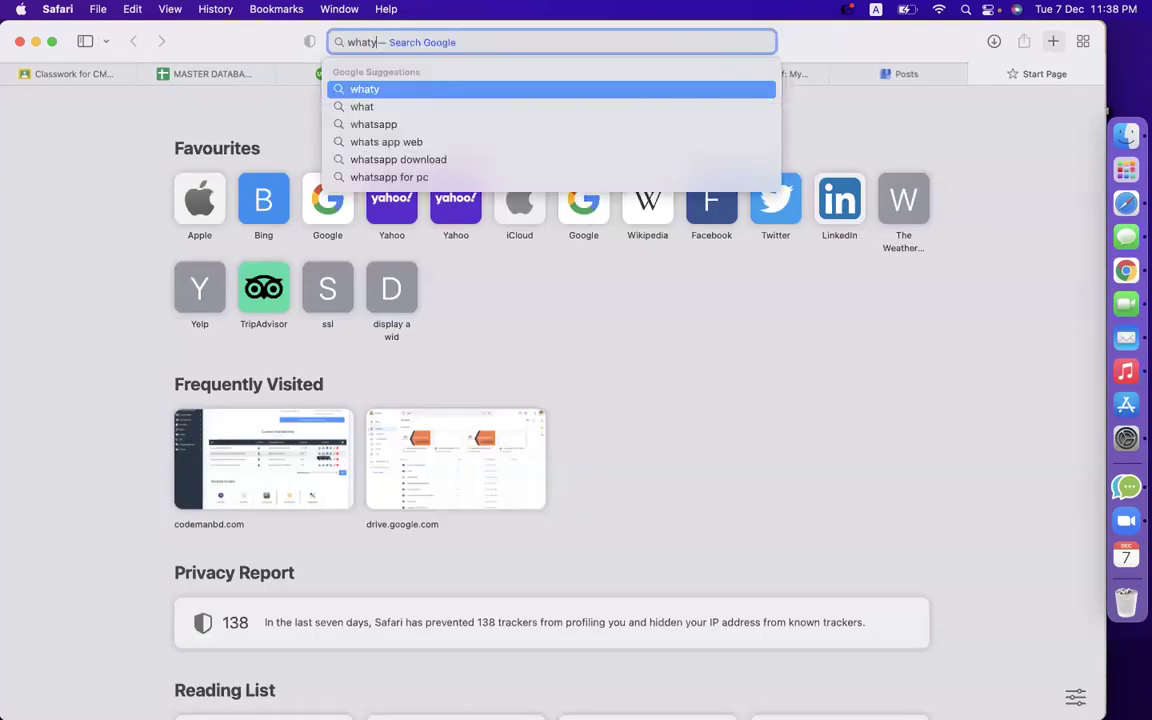
pyautogui.press('BackSpace')
pyautogui.write('minhazulasifwrite.com/')
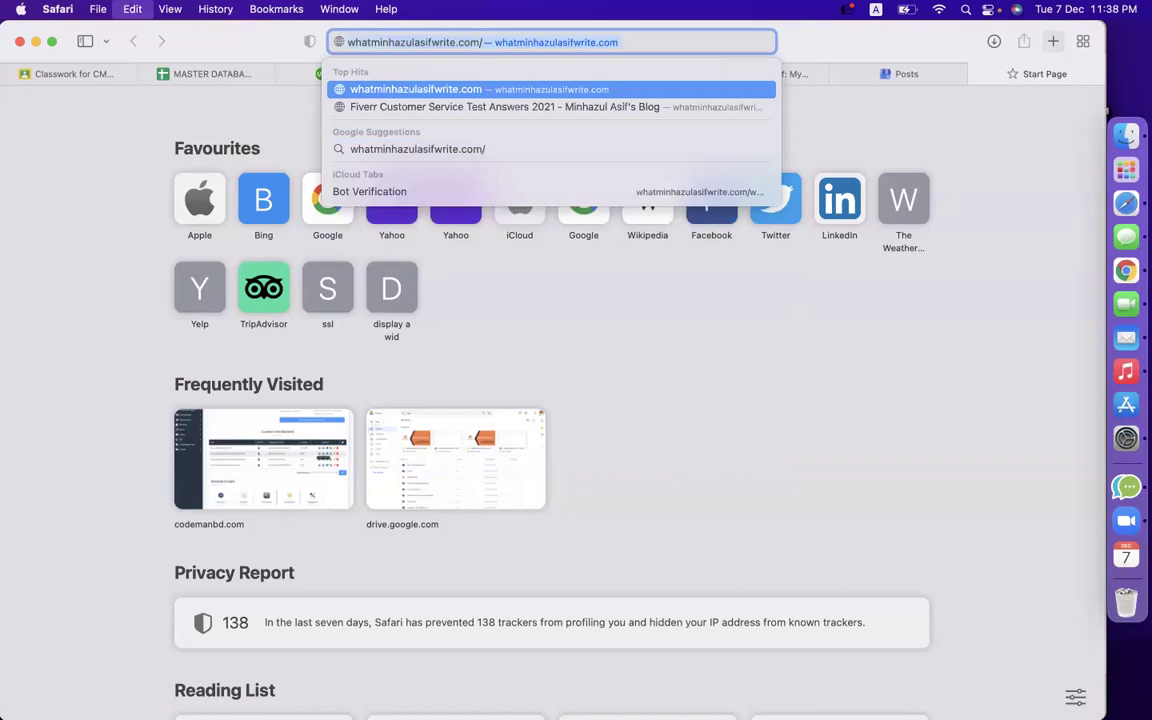
pyautogui.press('Return')
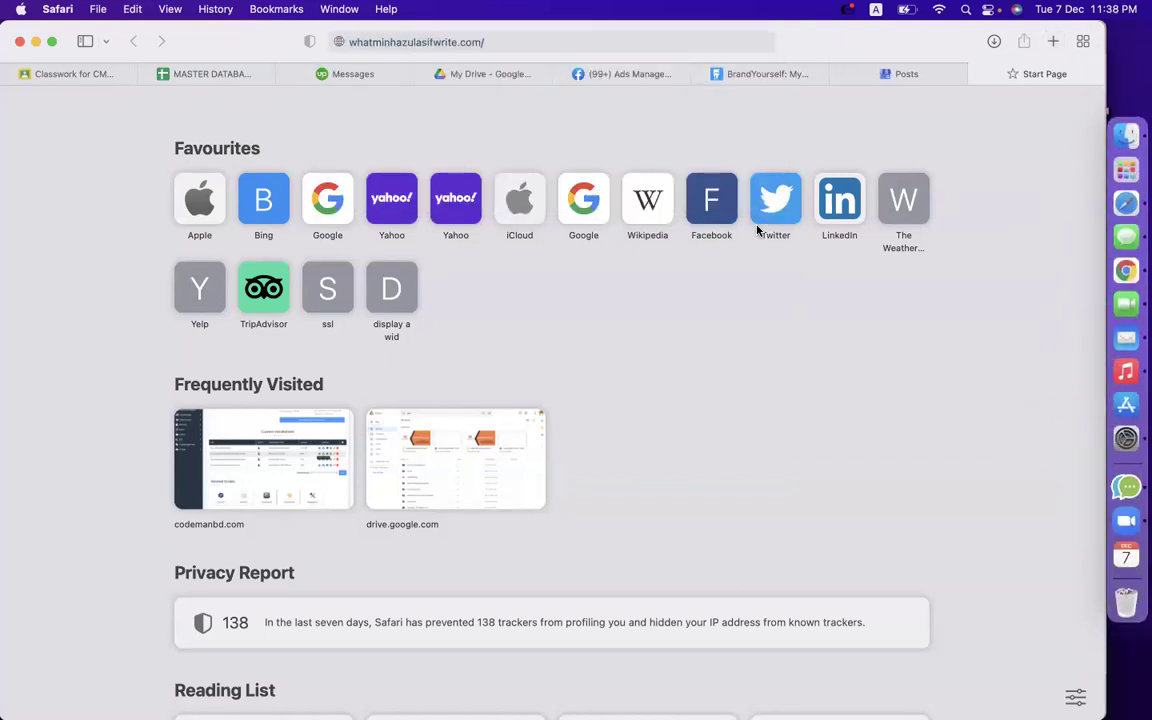
pyautogui.click(612, 76)
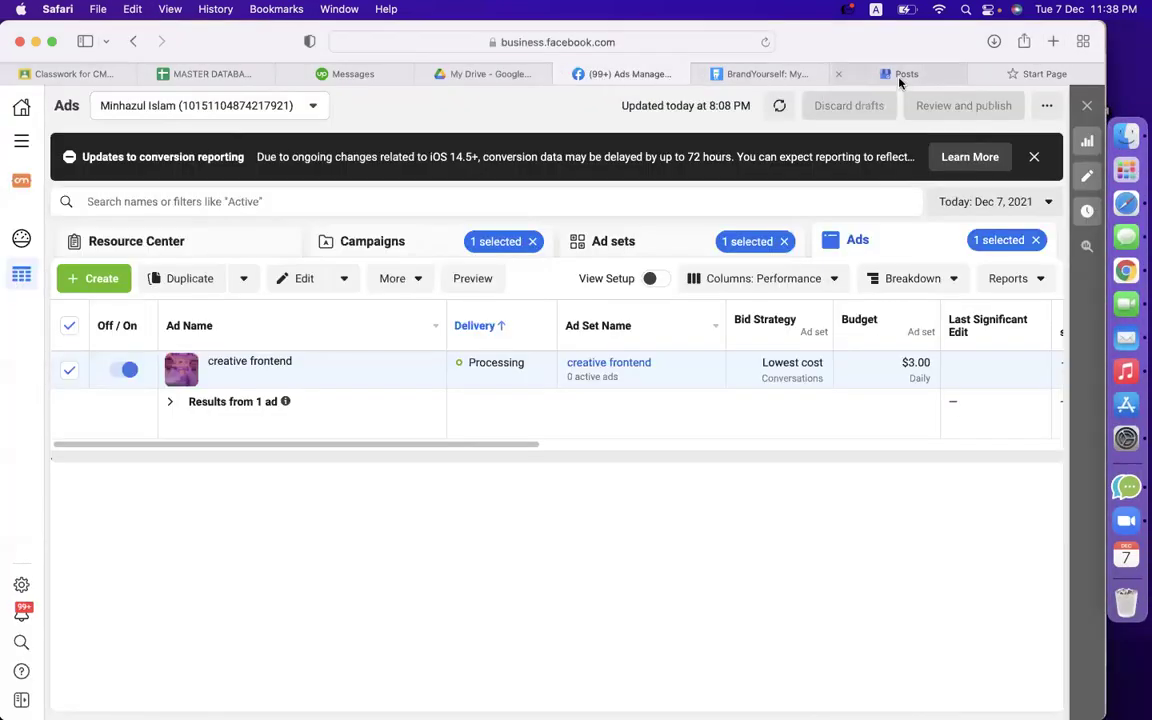
pyautogui.click(886, 76)
pyautogui.write('http://whatminhazulasifwrite.com/')
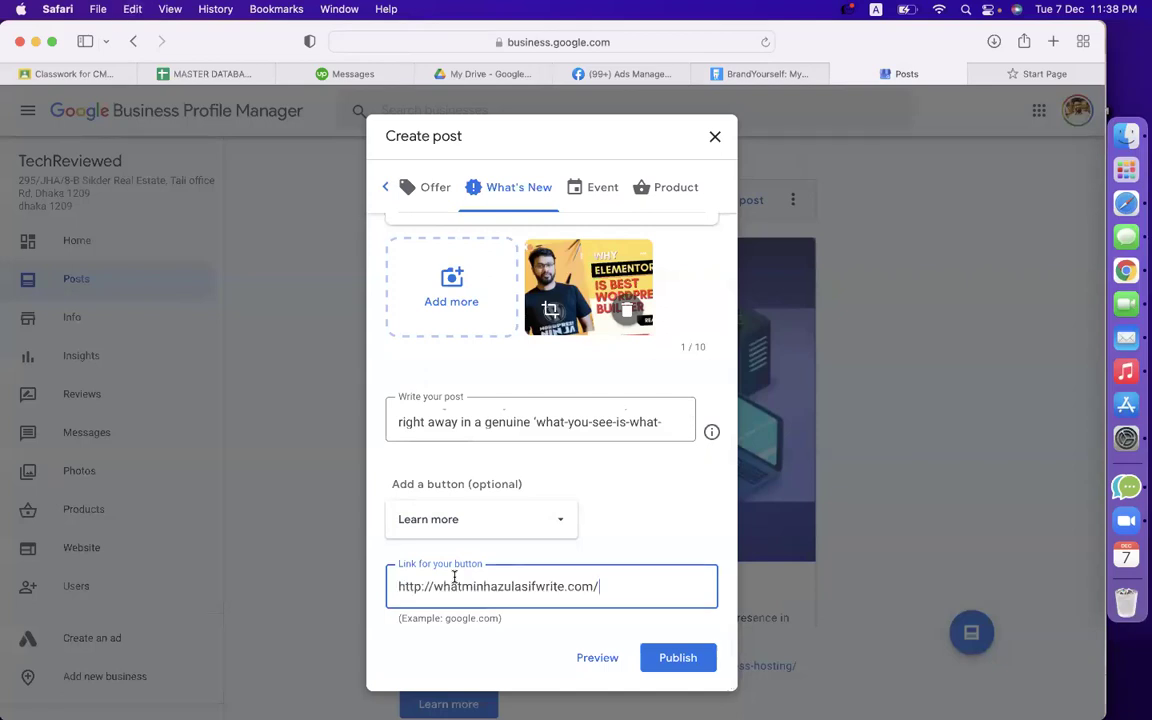
# Step: Try publishing, then delete post text to get under the 1500-character limit
pyautogui.click(676, 665)
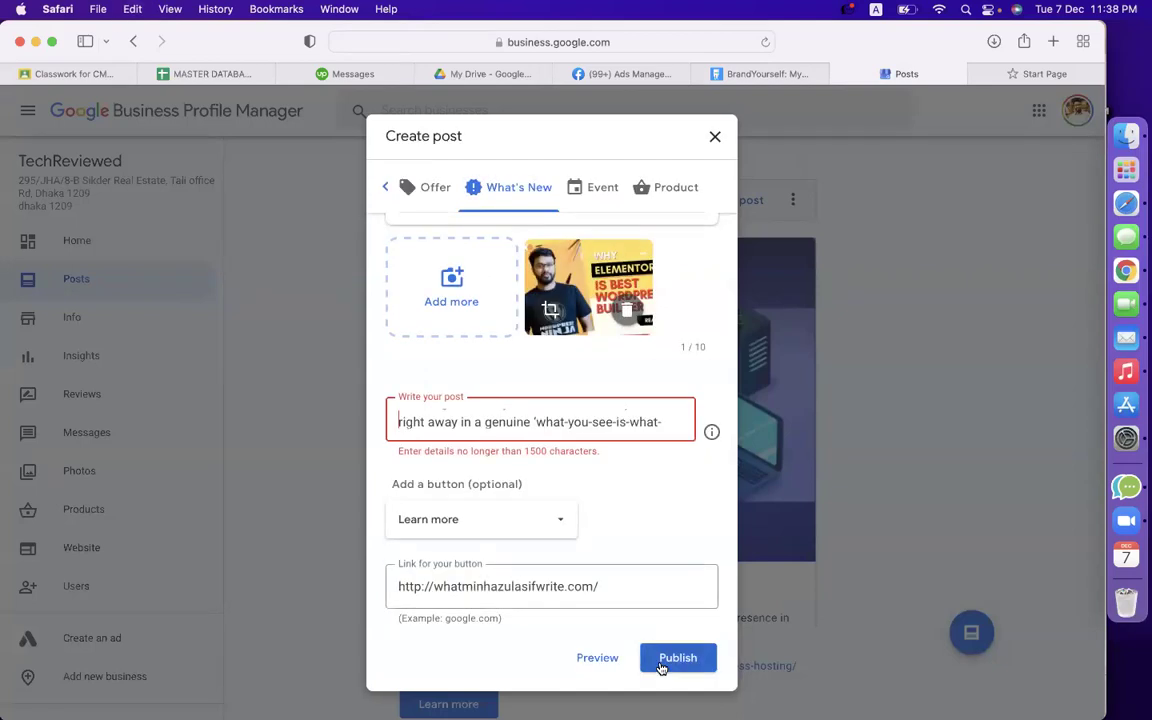
pyautogui.moveTo(428, 449); pyautogui.dragTo(500, 451)
pyautogui.click(507, 413)
pyautogui.scroll(-10, 520, 415)
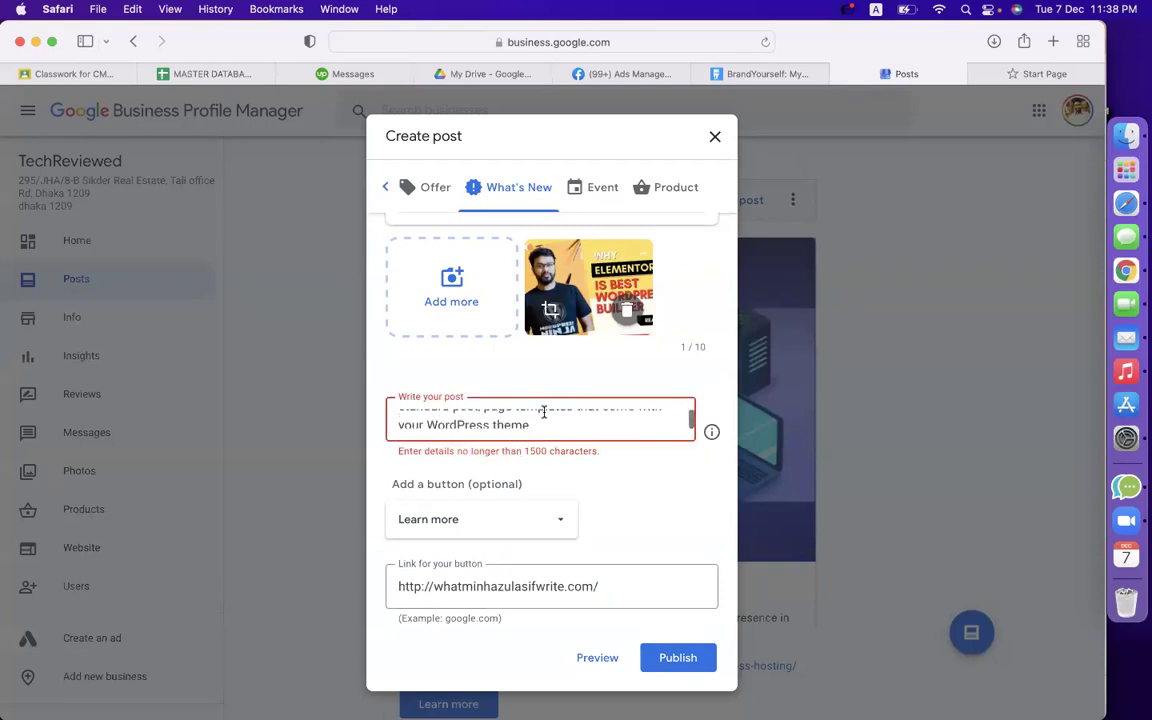
pyautogui.scroll(10, 543, 421)
pyautogui.scroll(-2, 544, 420)
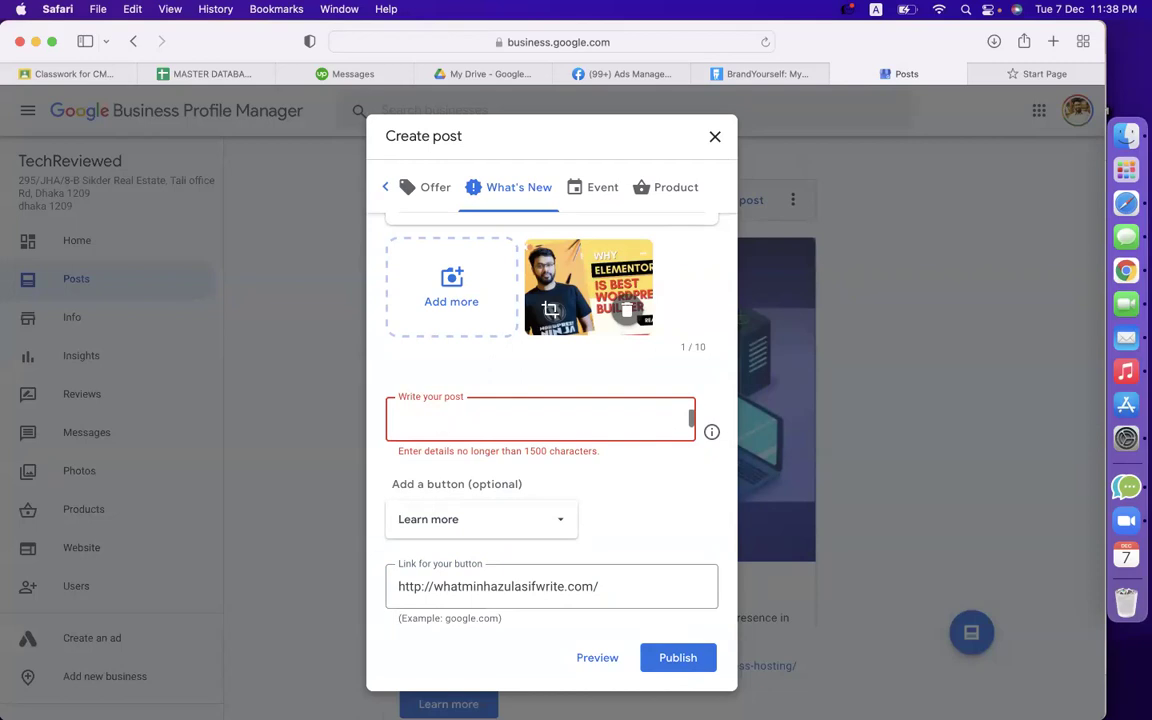
pyautogui.press('BackSpace')
# Step: Publish the post and check it in the Posts list
pyautogui.click(695, 666)
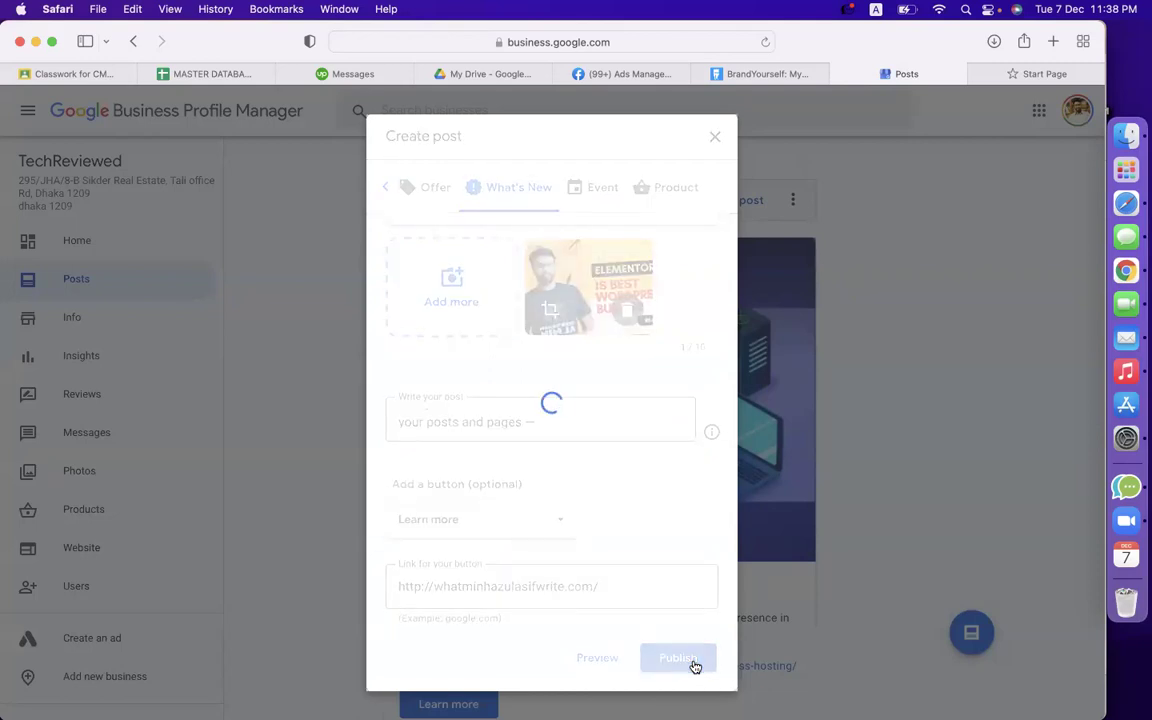
pyautogui.scroll(-5, 884, 417)
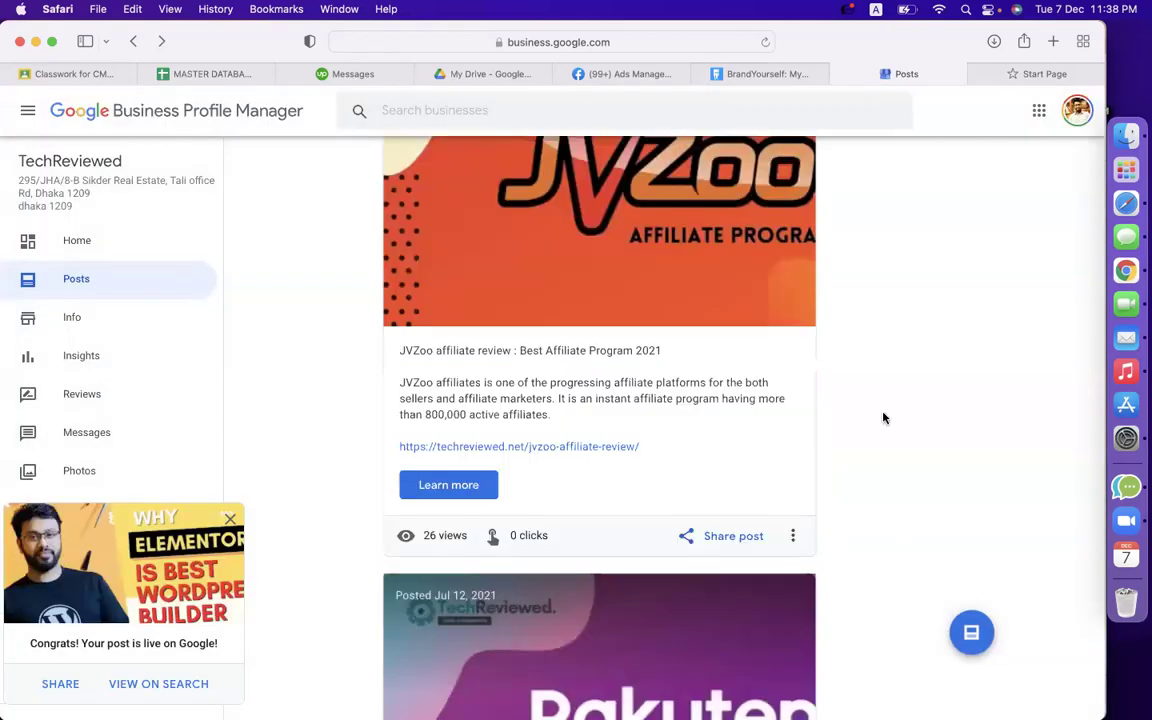
pyautogui.scroll(5, 897, 365)
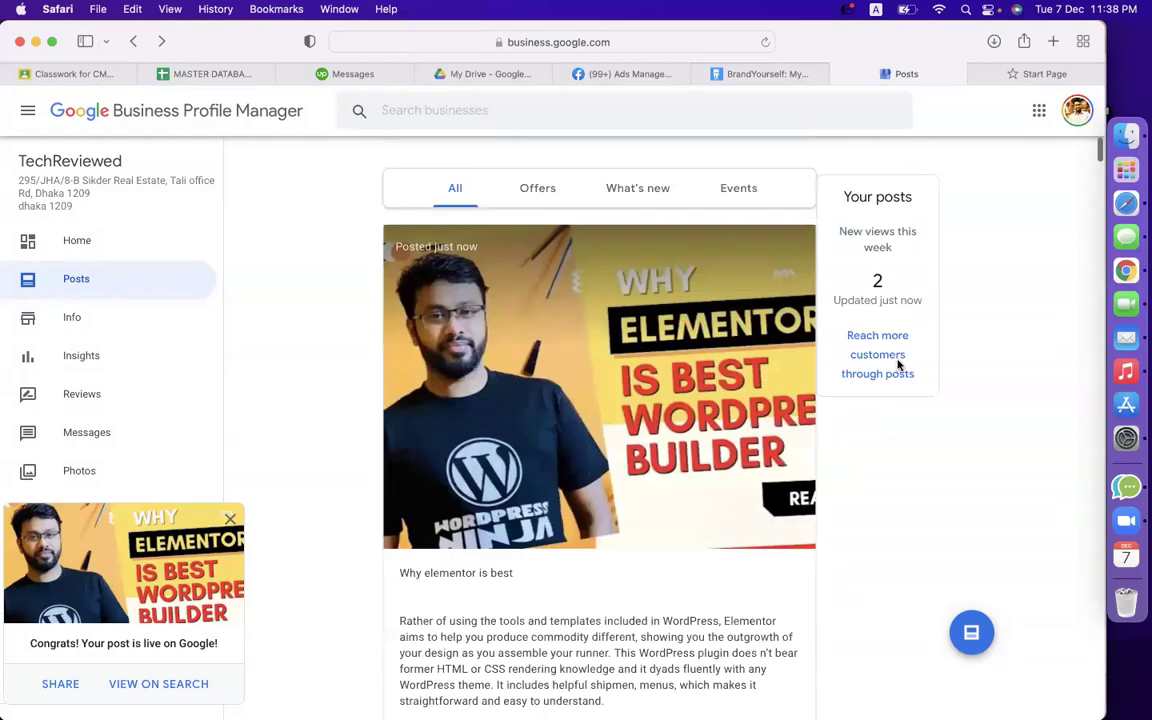
pyautogui.scroll(-5, 897, 363)
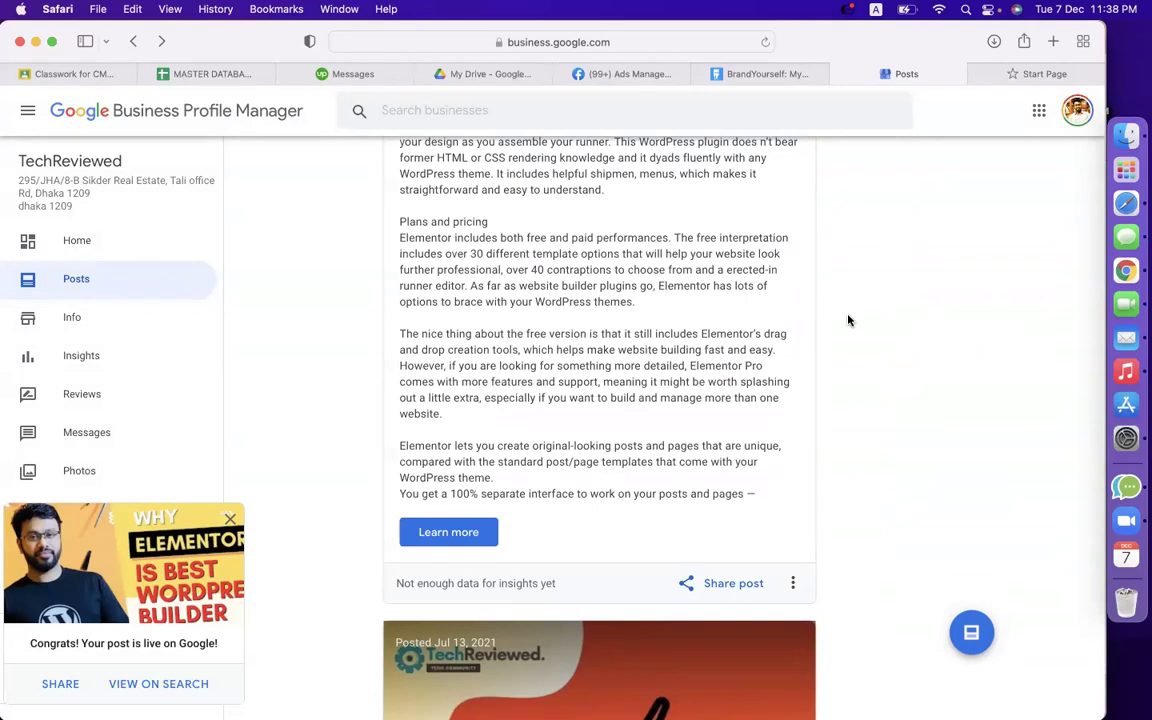
# Step: Load the blog's /wp-admin page in the other tab
pyautogui.click(1037, 72)
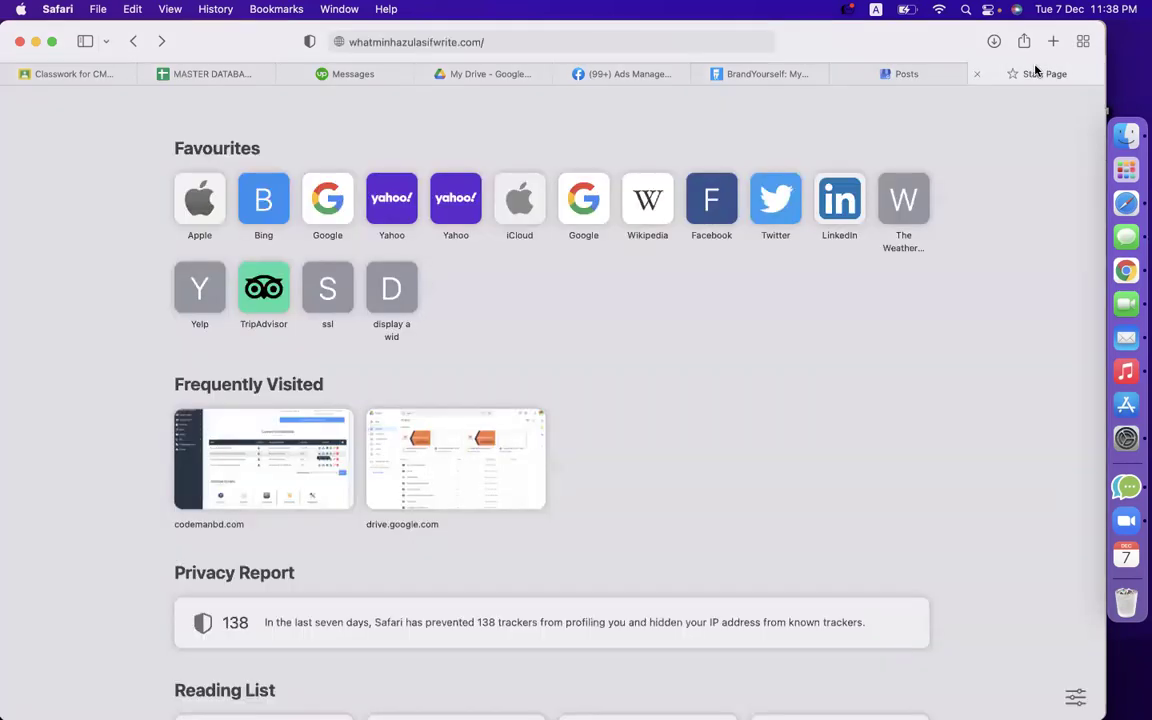
pyautogui.click(740, 43)
pyautogui.write('wp-')
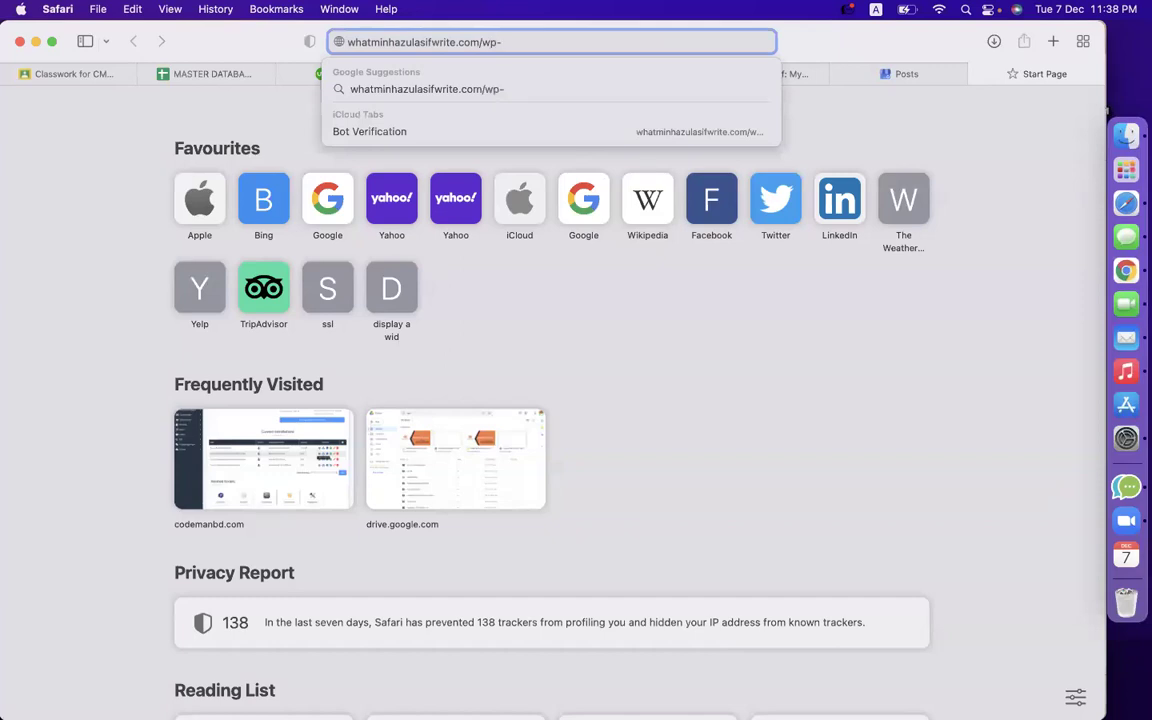
pyautogui.write('admin')
pyautogui.press('Return')
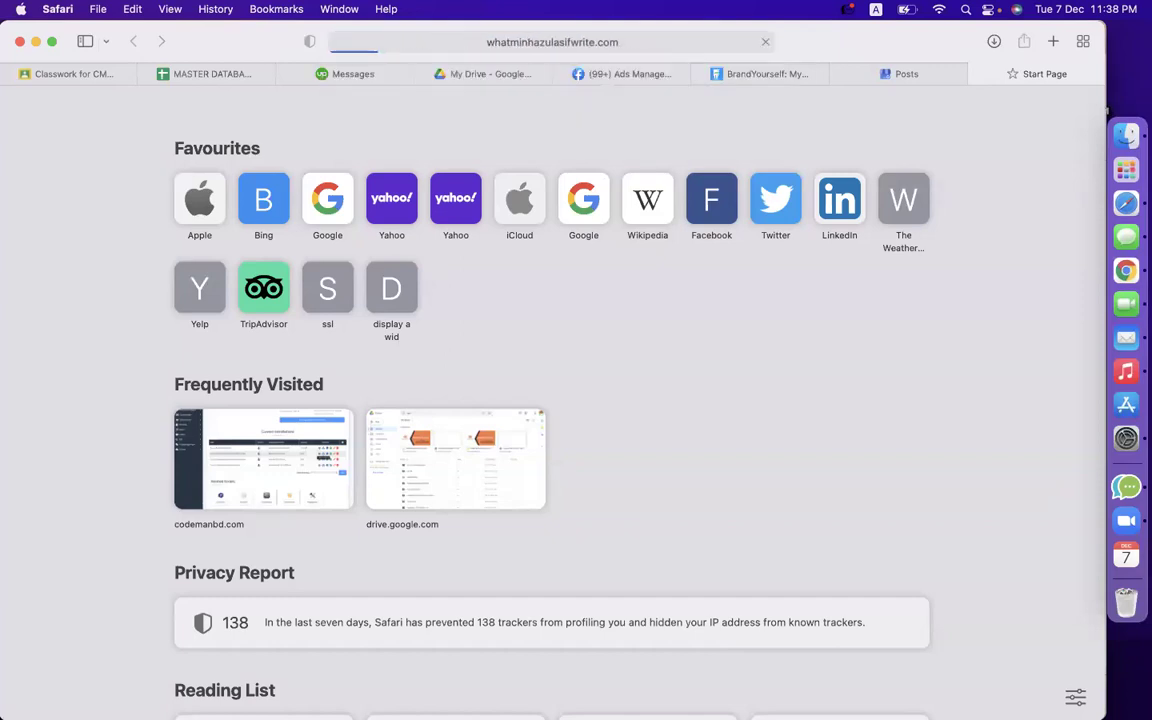
pyautogui.click(915, 75)
pyautogui.click(1025, 75)
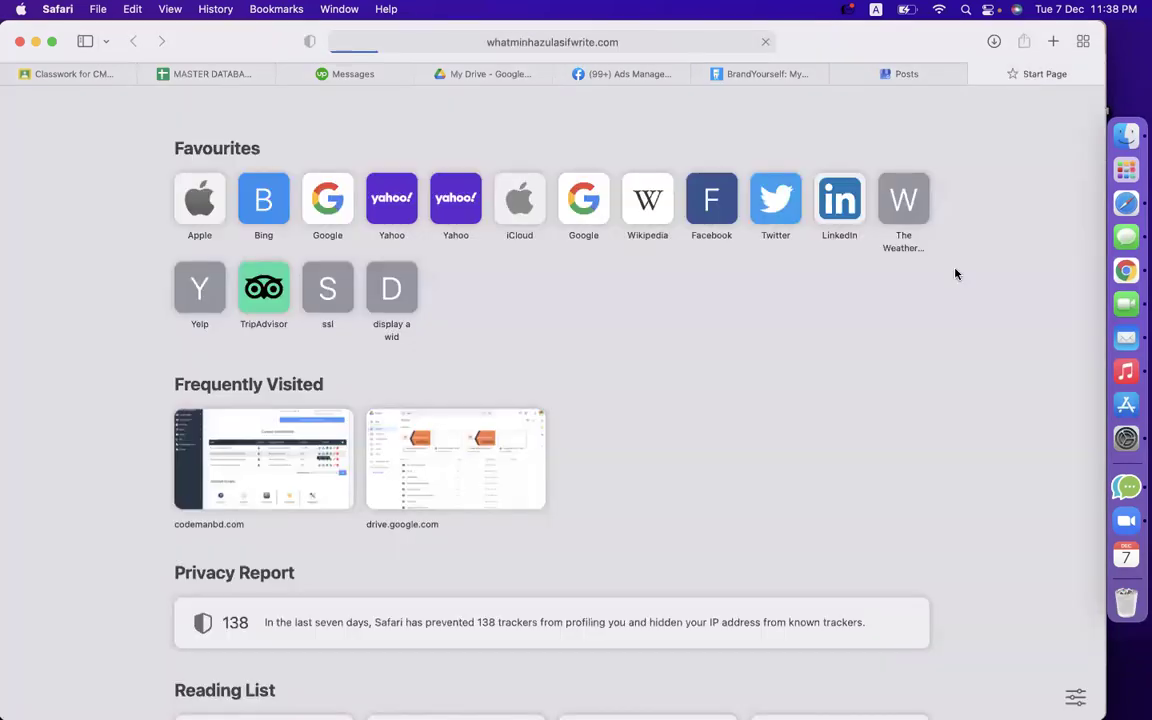